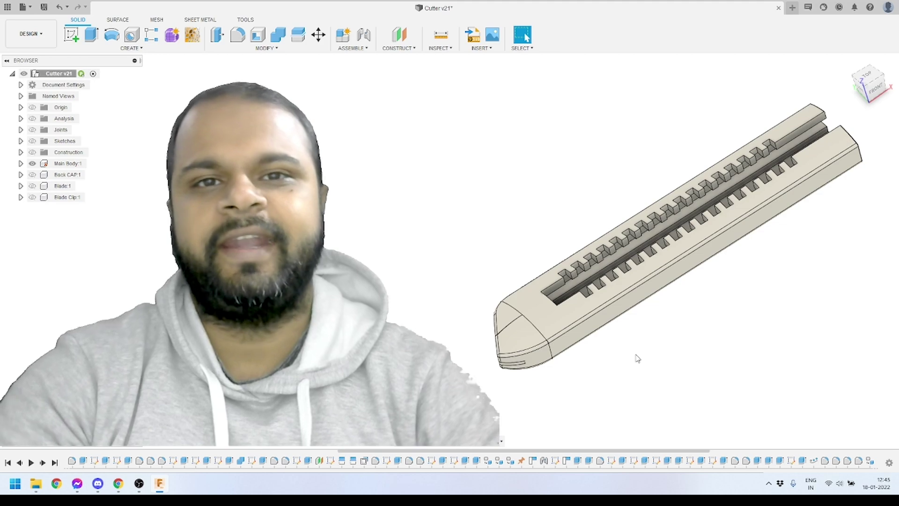
Orbit and zoom around the cutter body to inspect its notched blade track from several angles.
scroll(637, 336, down, 1)
scroll(615, 364, up, 1)
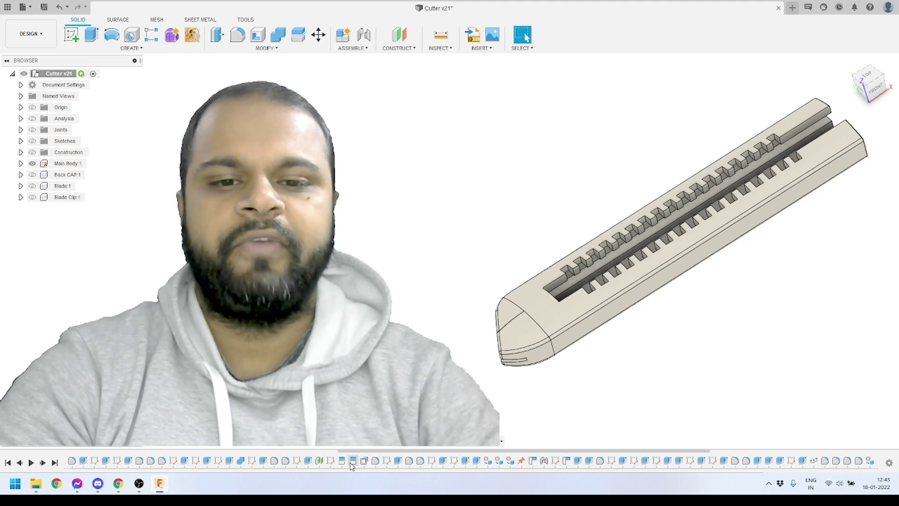
click(401, 441)
drag(637, 279, 638, 316)
scroll(555, 258, up, 3)
scroll(555, 303, down, 3)
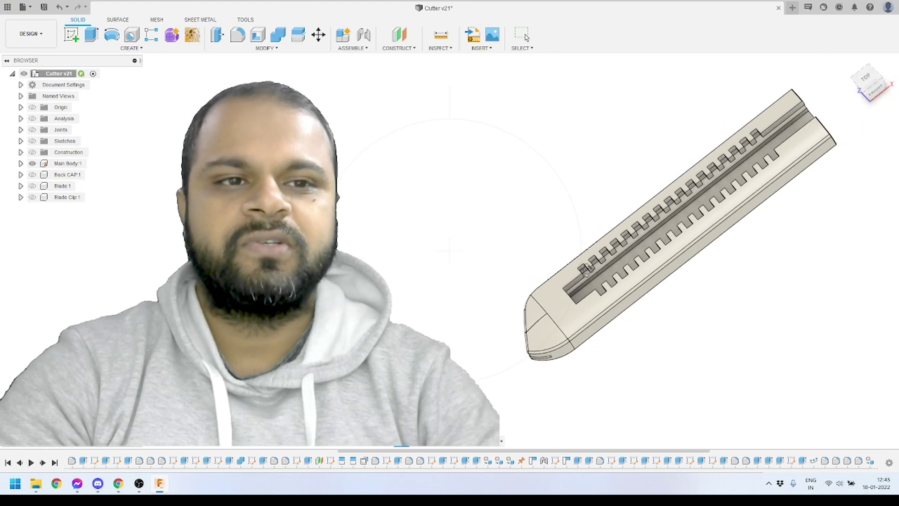
scroll(594, 263, up, 1)
key(Escape)
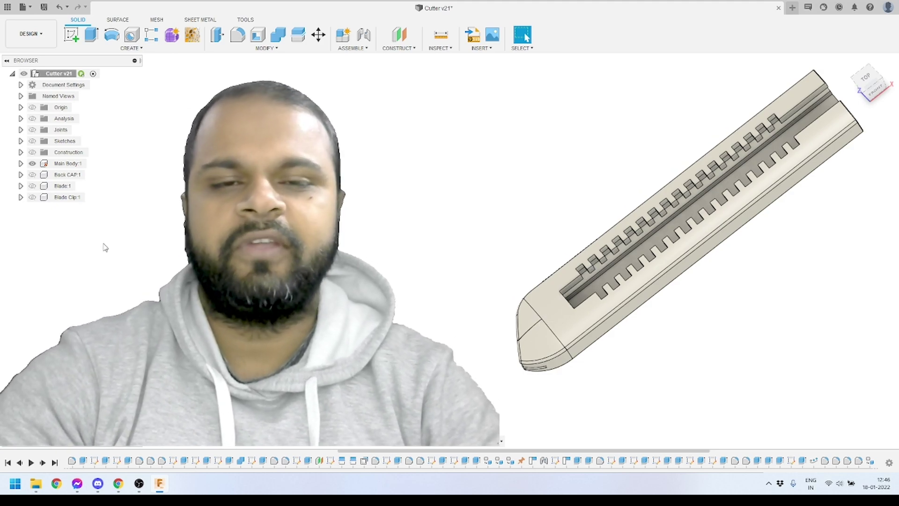
Show the Back CAP, hide Main Body:1, and orbit to view the cap's underside.
click(33, 175)
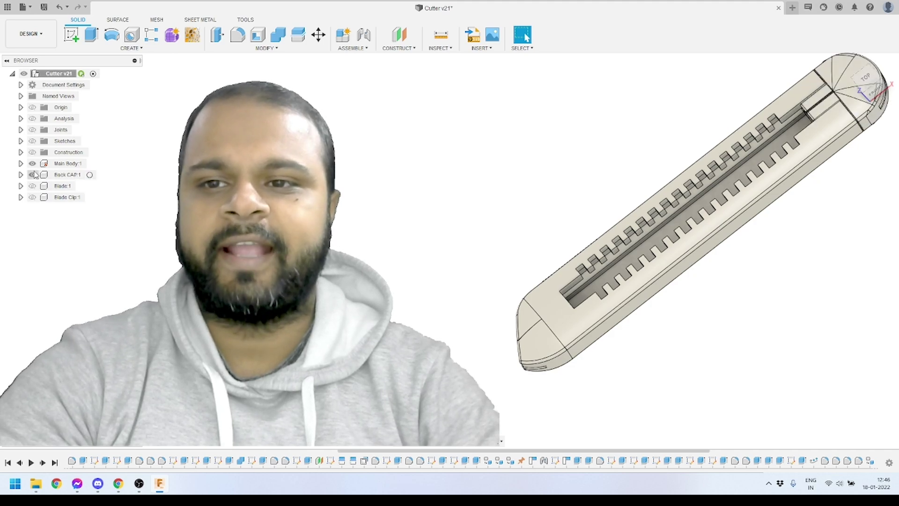
click(33, 163)
scroll(253, 281, down, 2)
scroll(646, 123, up, 5)
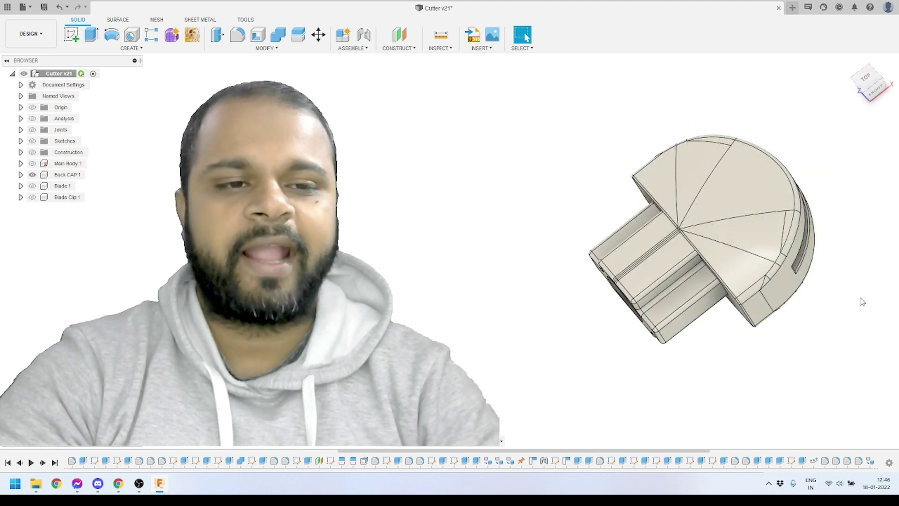
shift+middle_drag(577, 294, 682, 277)
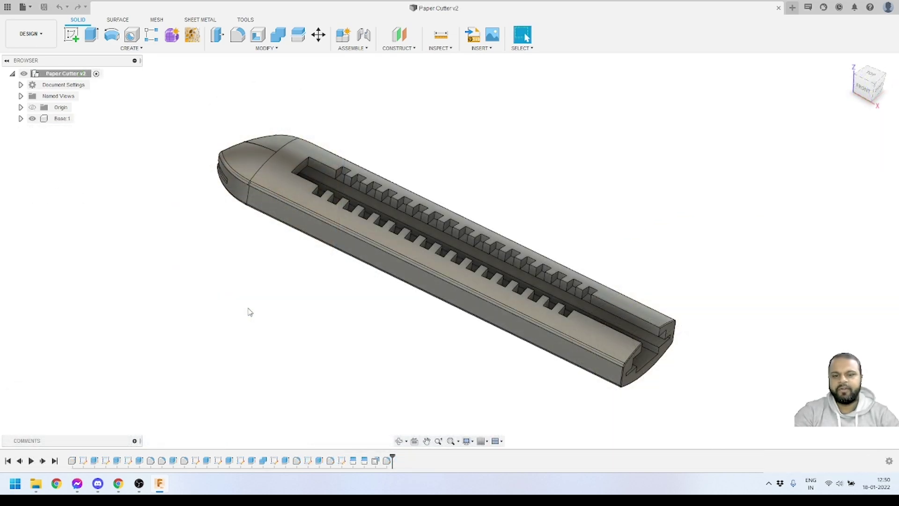
Orbit and zoom the cutter body toward a front view.
click(399, 441)
drag(423, 325, 402, 259)
scroll(498, 93, up, 2)
key(Escape)
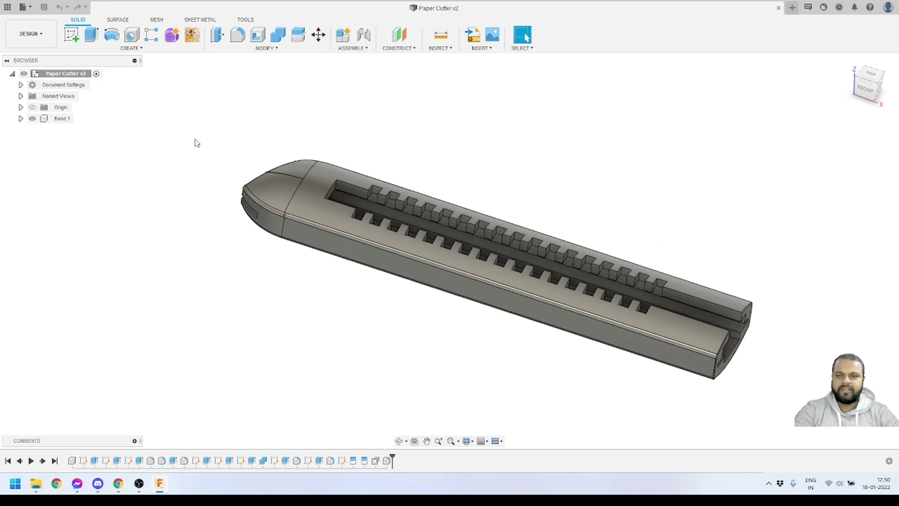
Bring up the CREATE dropdown to reveal New Component.
click(131, 51)
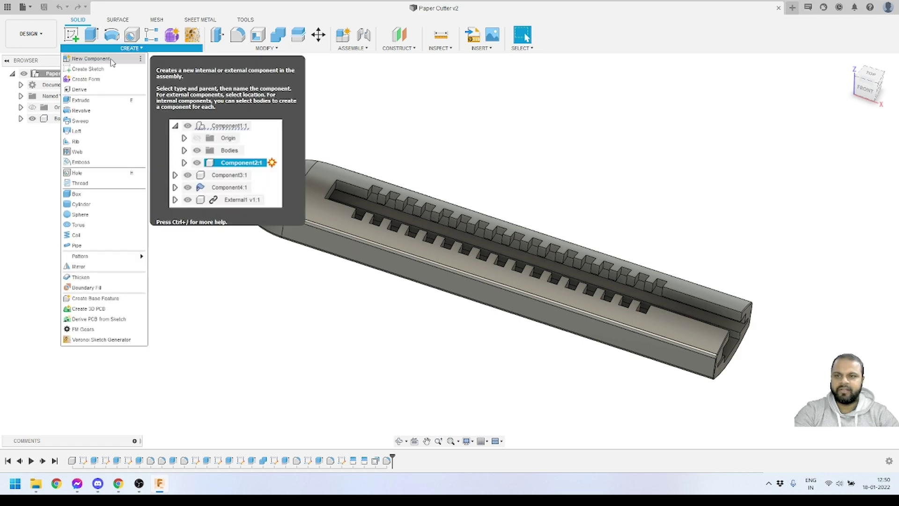
click(113, 63)
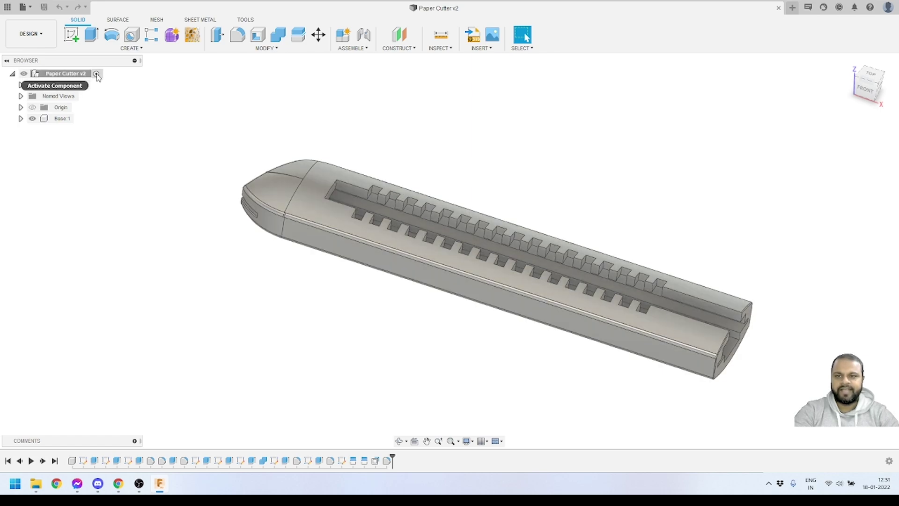
click(123, 49)
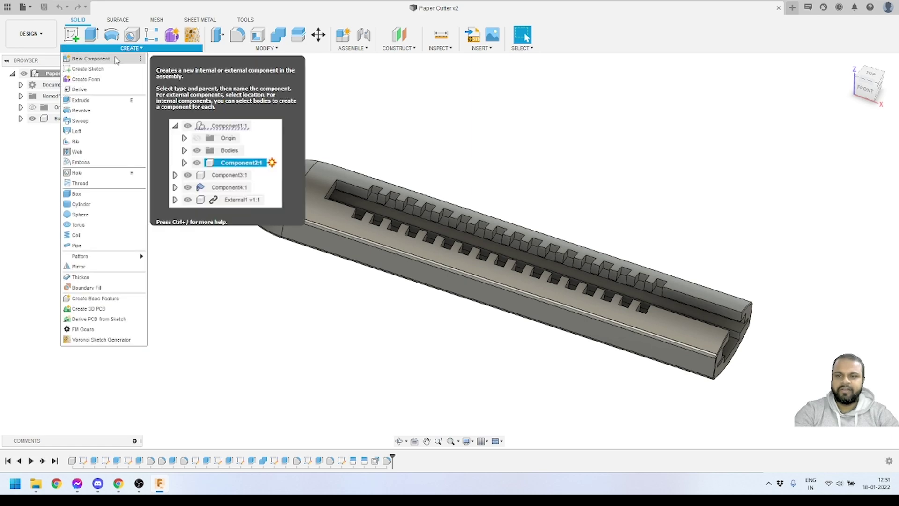
Create a new component named 'Back cap' with Activate checked.
click(91, 58)
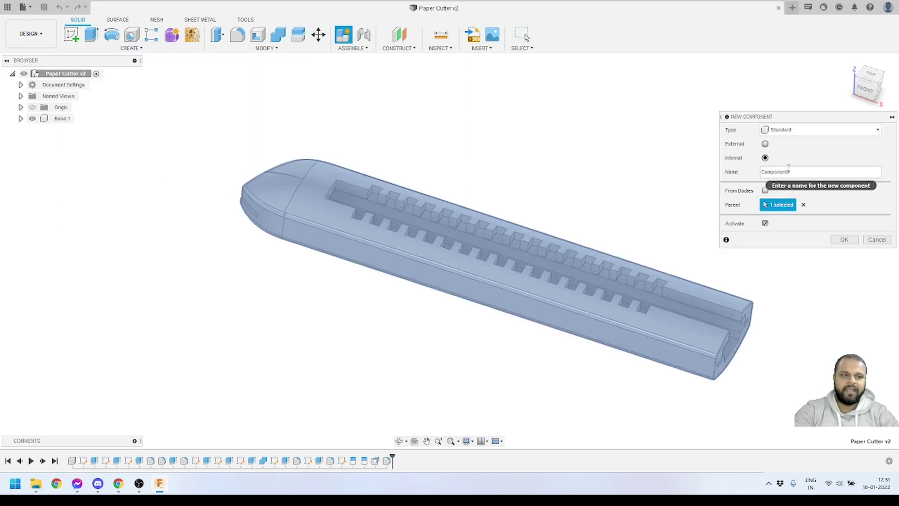
drag(790, 172, 777, 171)
text(Ba)
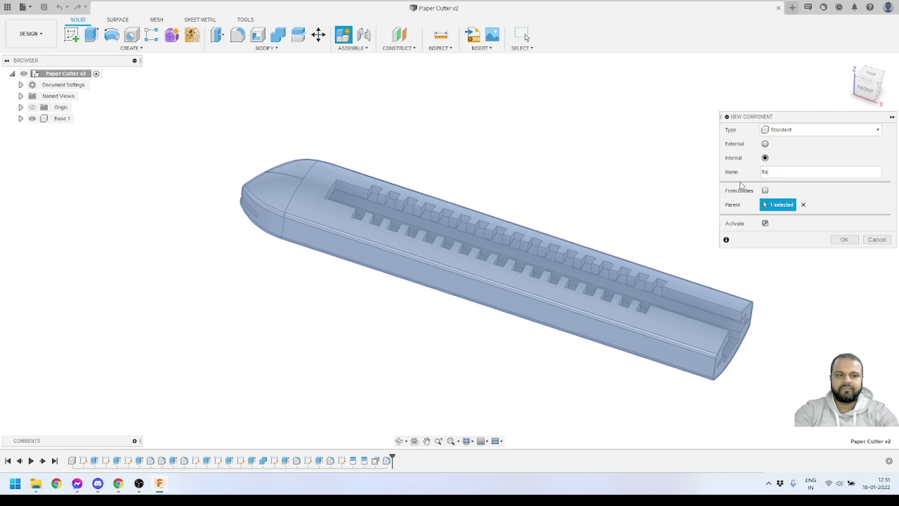
text(ck cap)
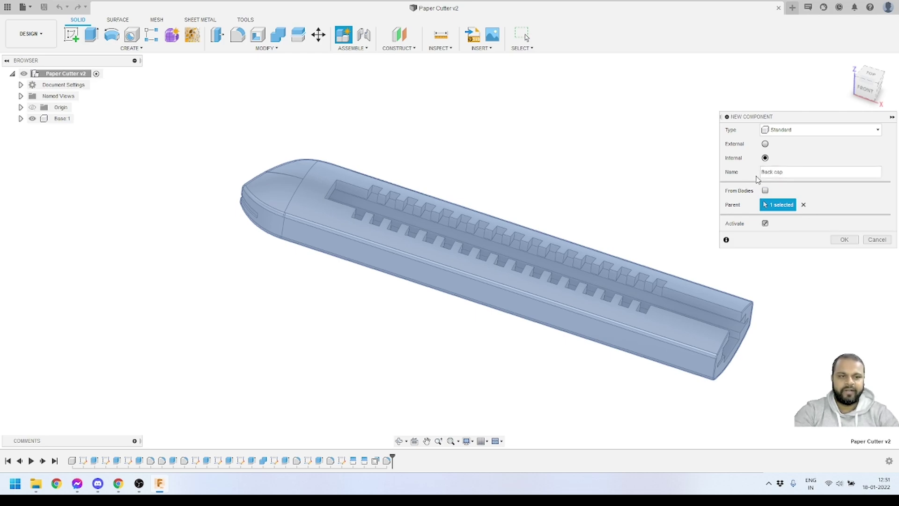
click(844, 240)
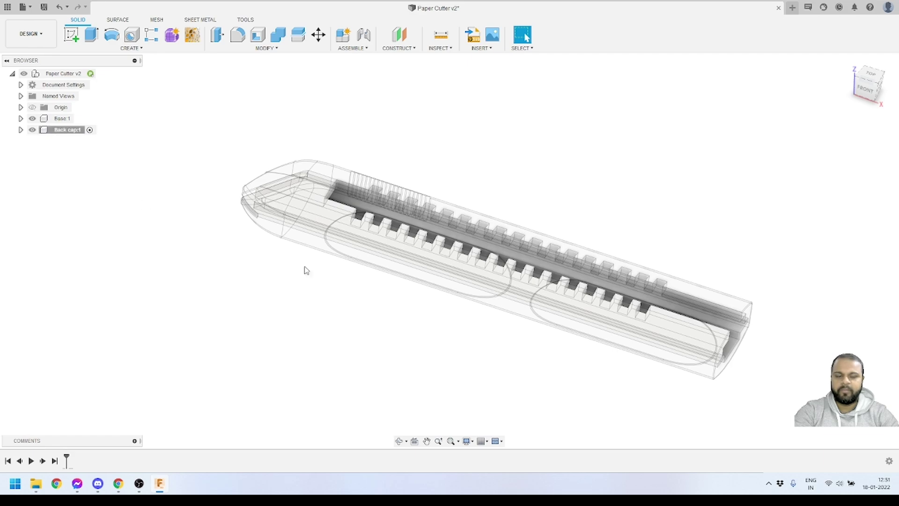
scroll(467, 217, down, 4)
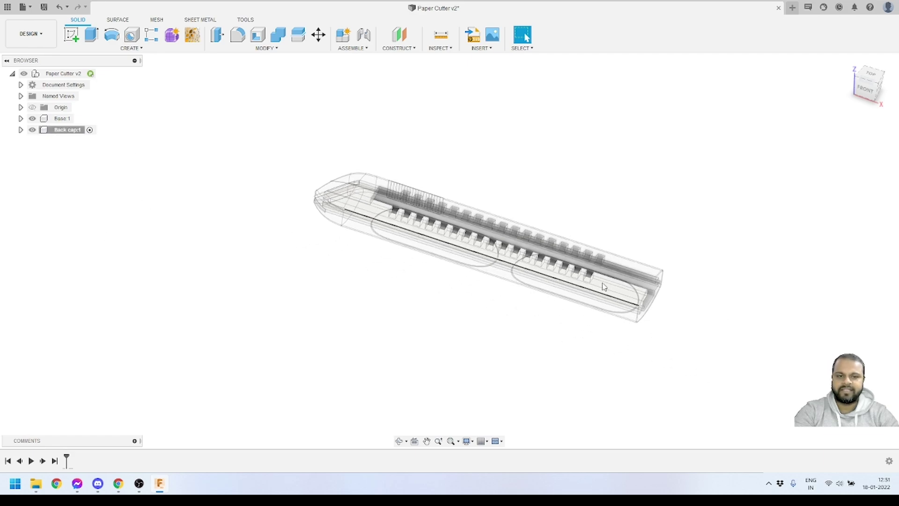
scroll(637, 266, up, 4)
scroll(549, 278, down, 3)
scroll(638, 266, up, 1)
shift+middle_drag(638, 266, 620, 324)
scroll(621, 323, up, 2)
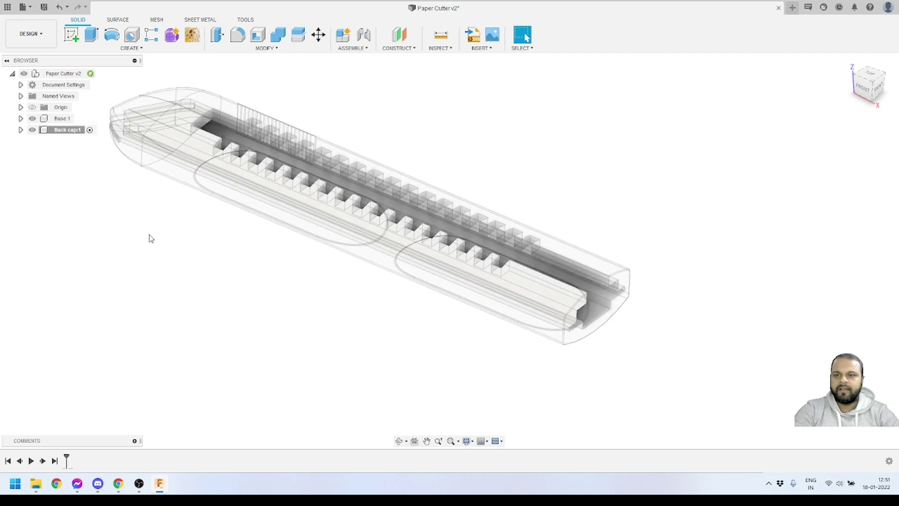
scroll(420, 215, down, 2)
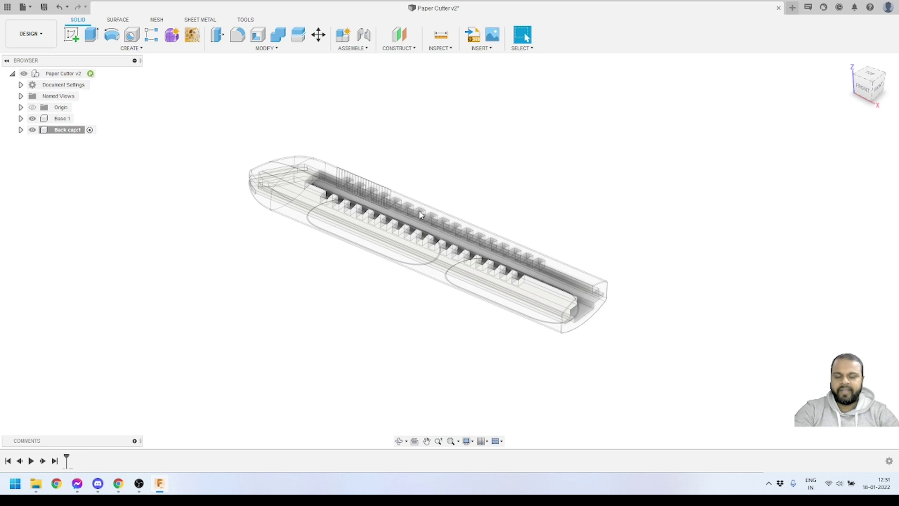
scroll(420, 215, up, 2)
click(63, 121)
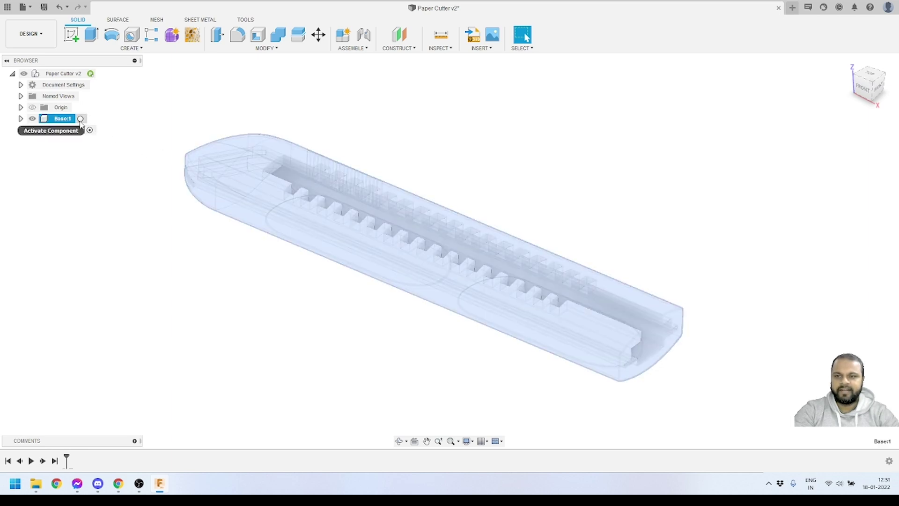
Keep Back cap as the active component and orbit the model to a new angle.
click(80, 119)
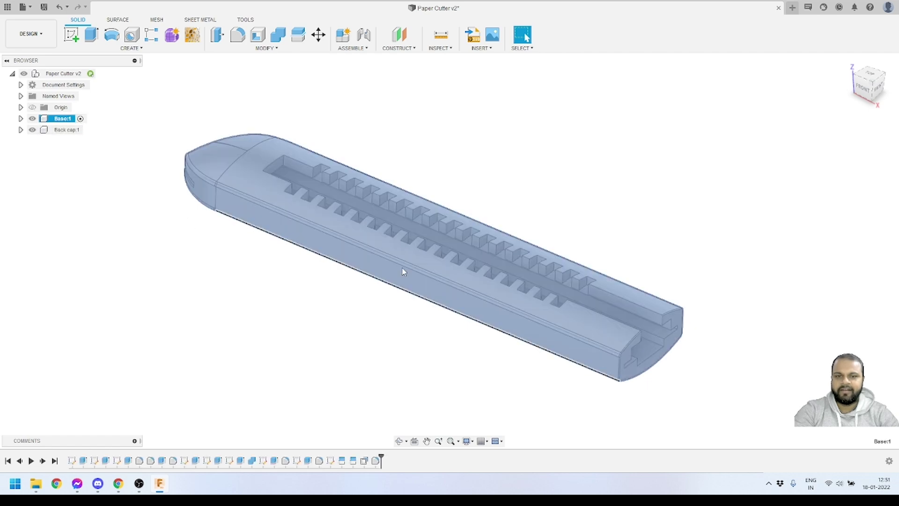
double_click(66, 130)
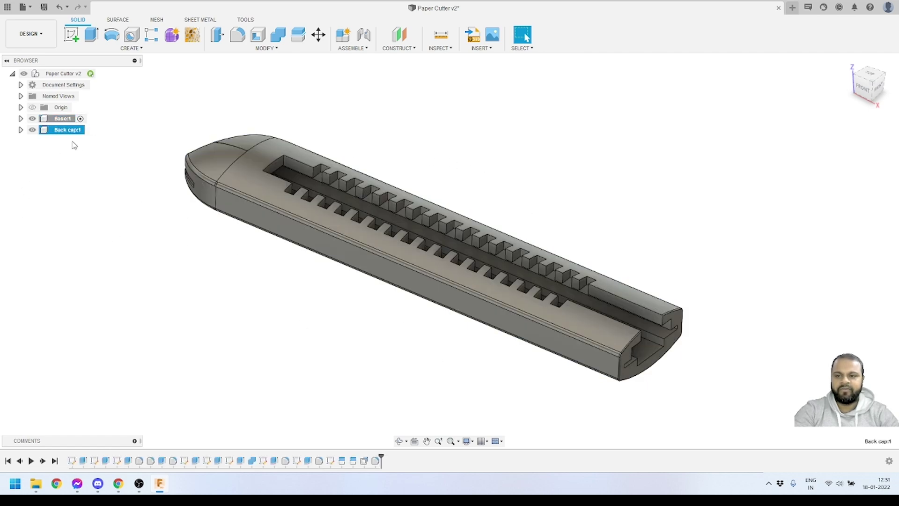
click(89, 130)
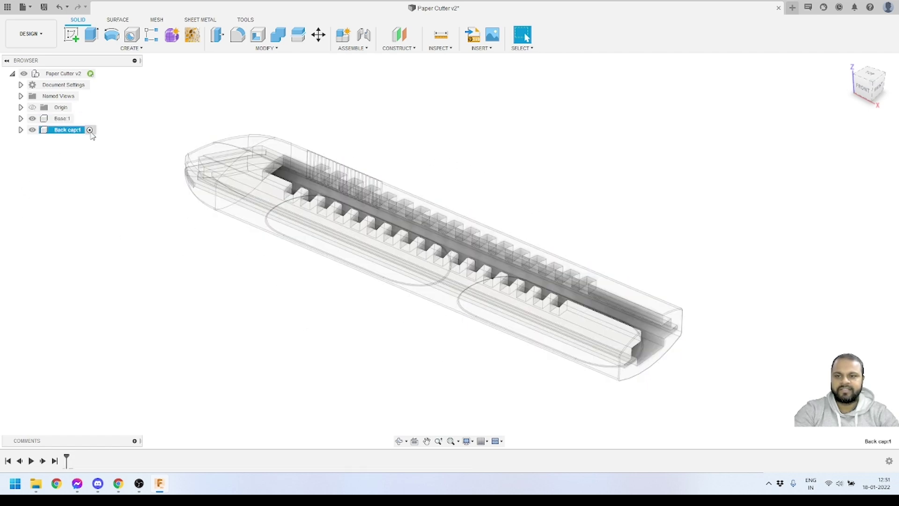
scroll(530, 190, down, 3)
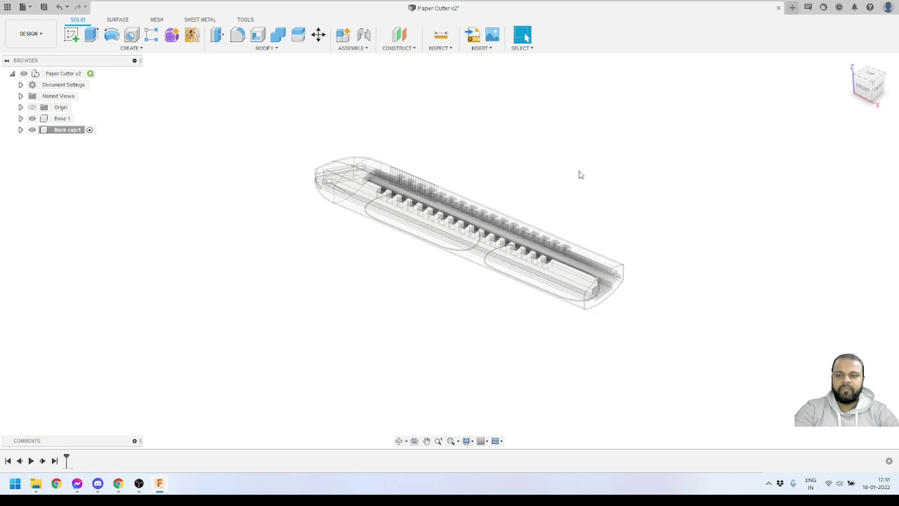
shift+middle_drag(580, 175, 407, 277)
scroll(656, 348, up, 3)
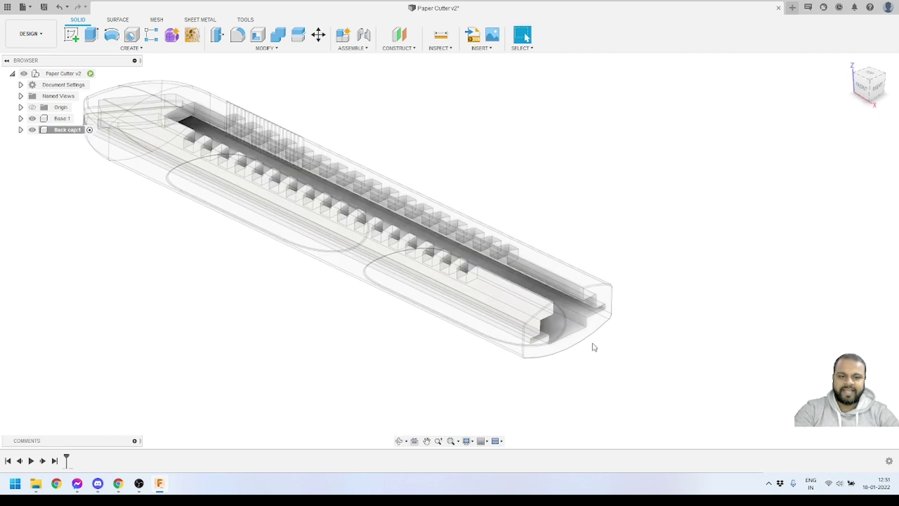
scroll(595, 345, down, 4)
scroll(526, 311, up, 2)
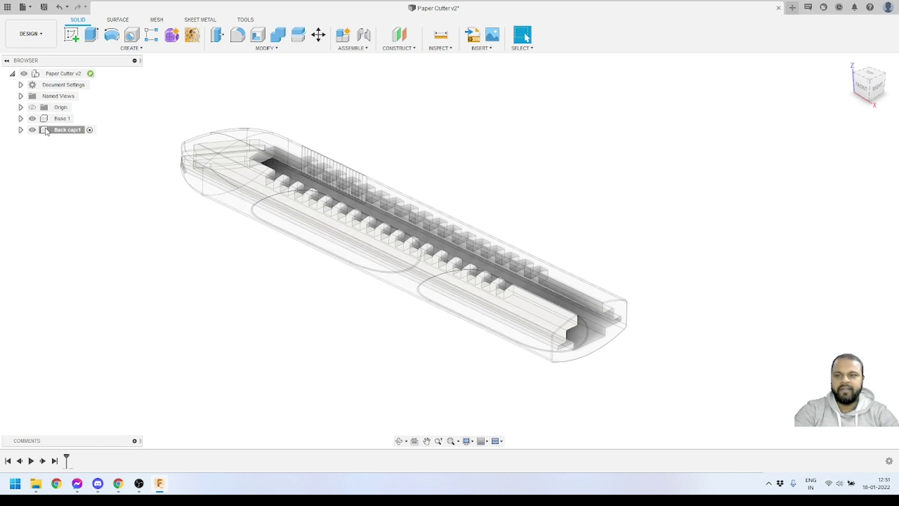
Expand Base:1's Sketches, make Sketch1 visible, then collapse the Base:1 tree.
click(21, 119)
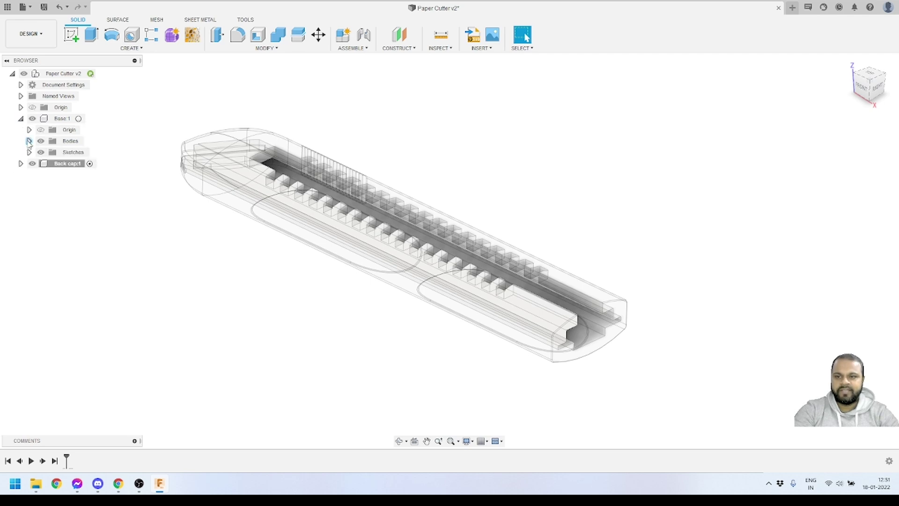
click(29, 141)
click(29, 163)
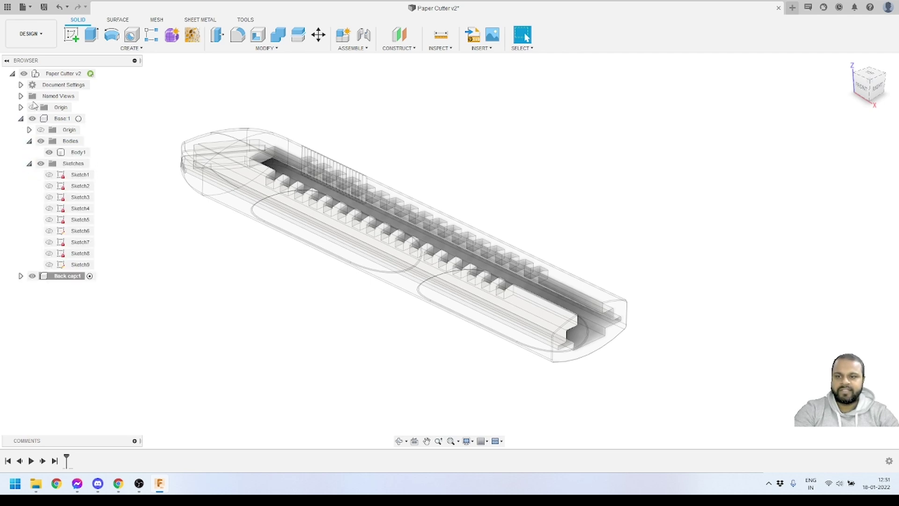
click(80, 176)
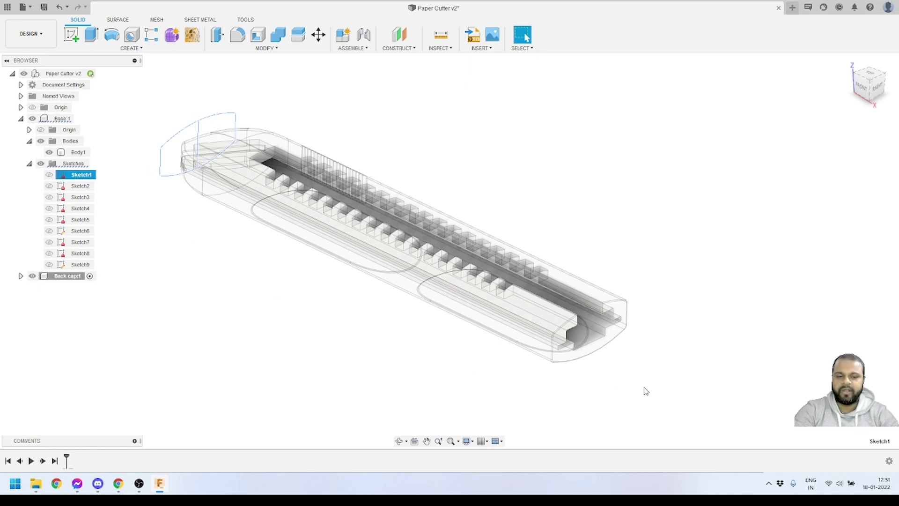
click(49, 175)
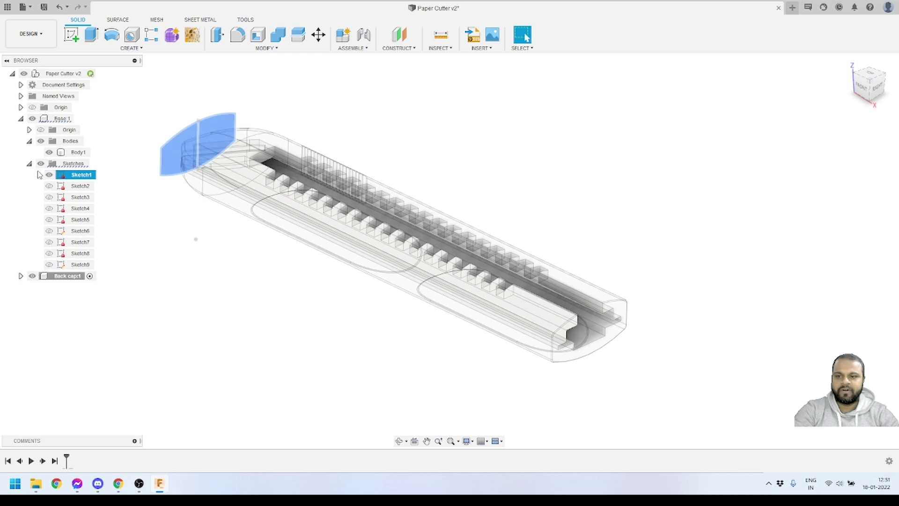
click(20, 125)
click(20, 119)
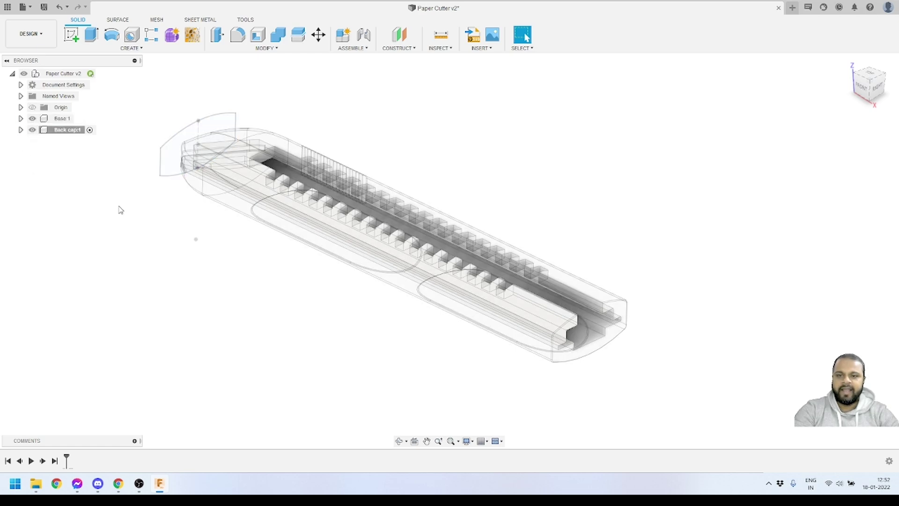
scroll(172, 224, down, 3)
scroll(220, 226, up, 2)
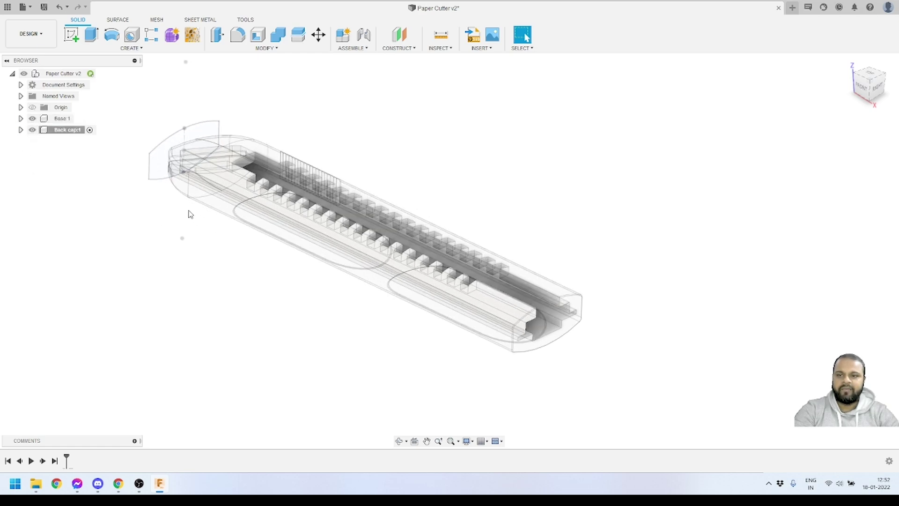
Start a new sketch on the cutter body's back end face.
click(73, 36)
scroll(658, 377, up, 2)
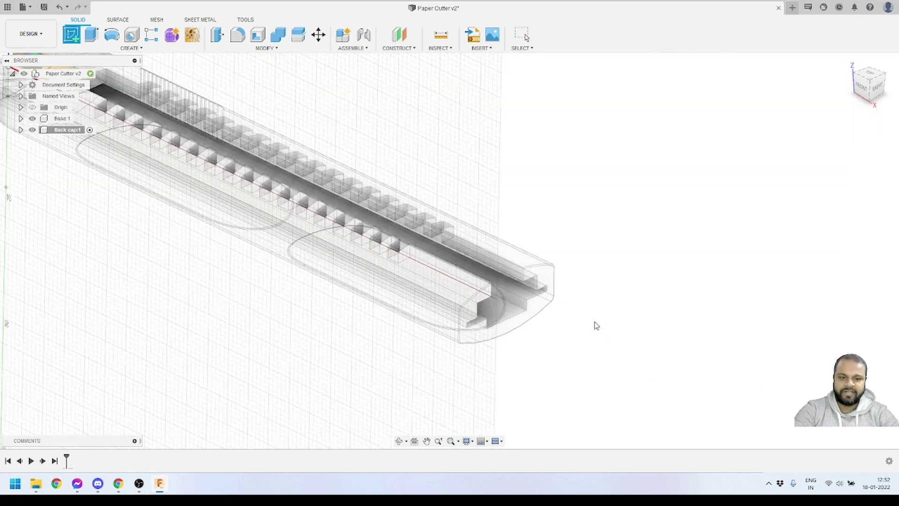
scroll(596, 326, up, 2)
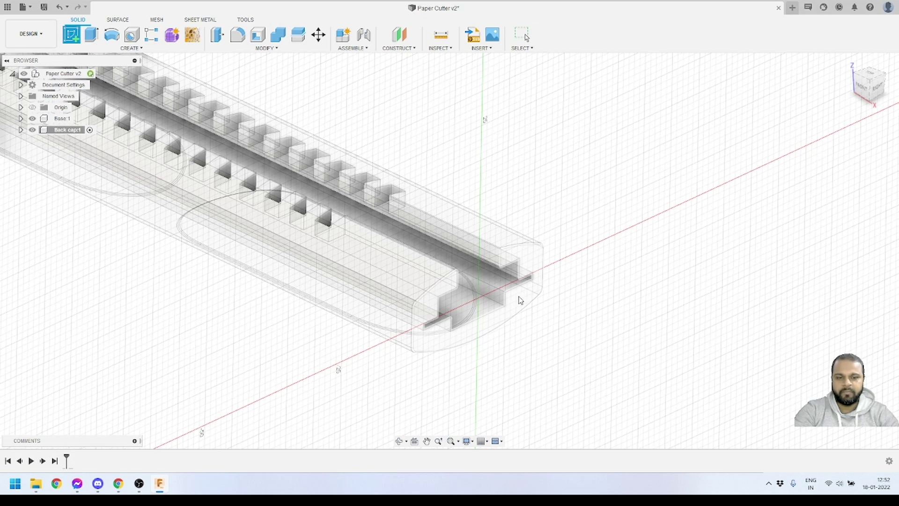
click(524, 297)
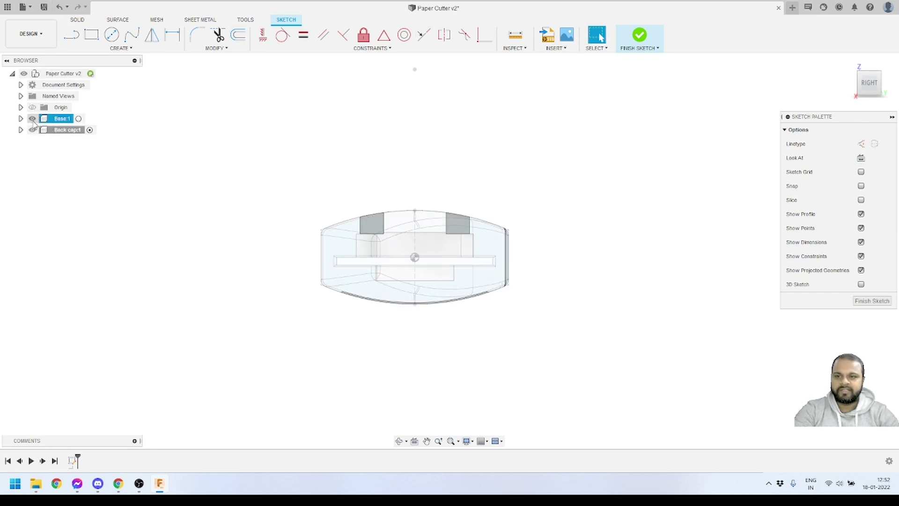
Hide Body1 under Base:1 so only the end profile shows, then expand Back cap:1.
click(32, 119)
click(32, 119)
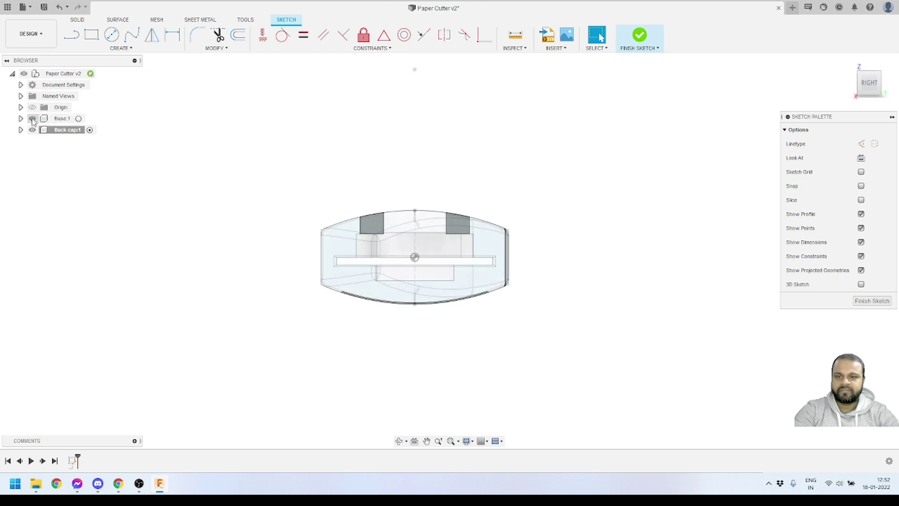
click(21, 118)
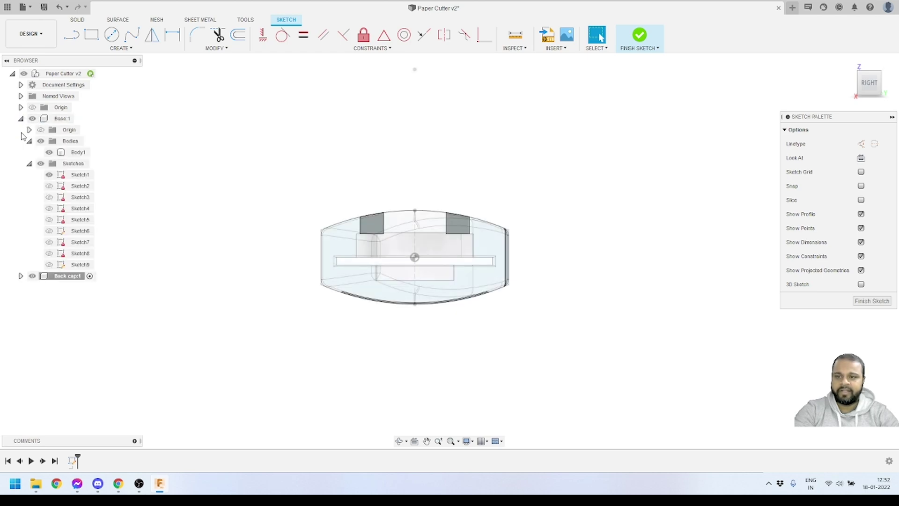
click(49, 153)
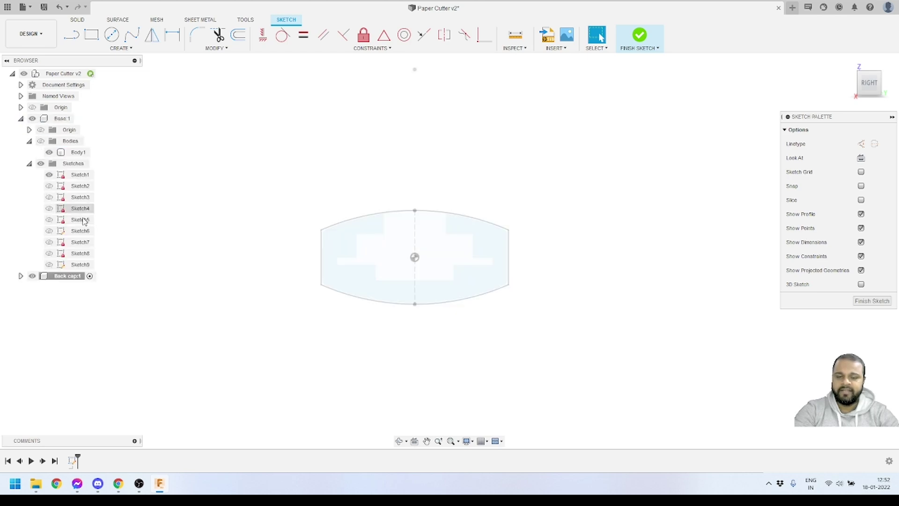
scroll(388, 255, up, 2)
scroll(387, 255, up, 1)
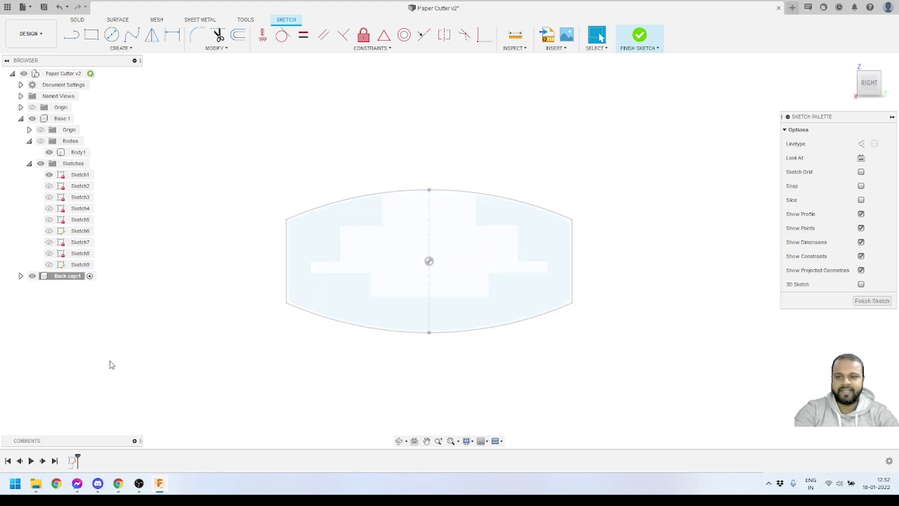
click(20, 277)
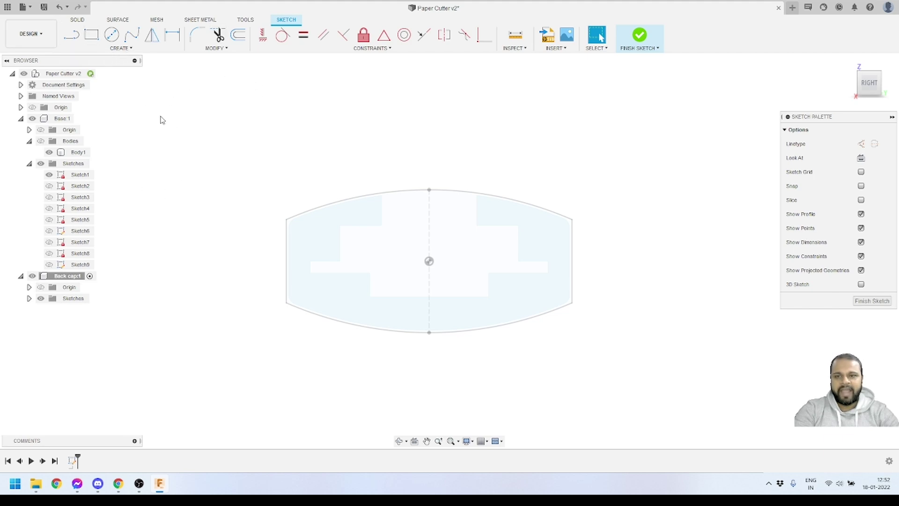
click(129, 49)
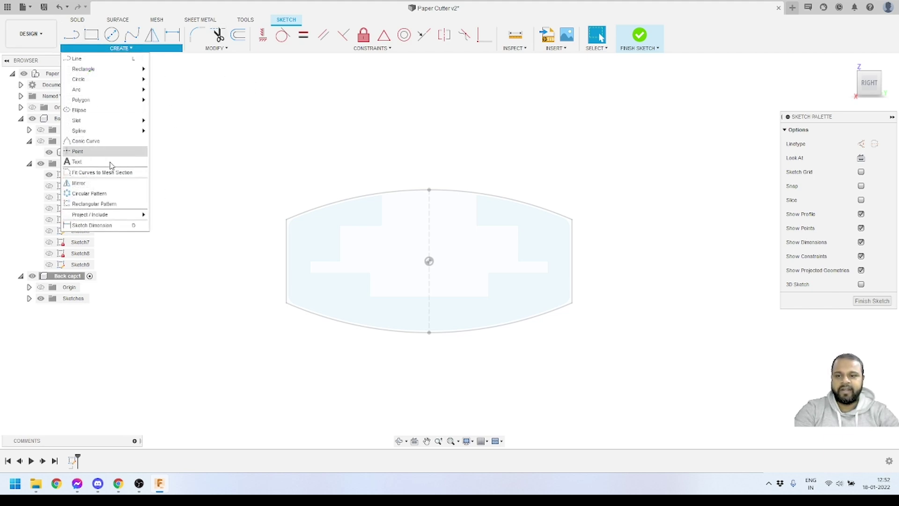
Project the left and right side lines and the top and bottom arcs into the sketch.
mouse_move(132, 217)
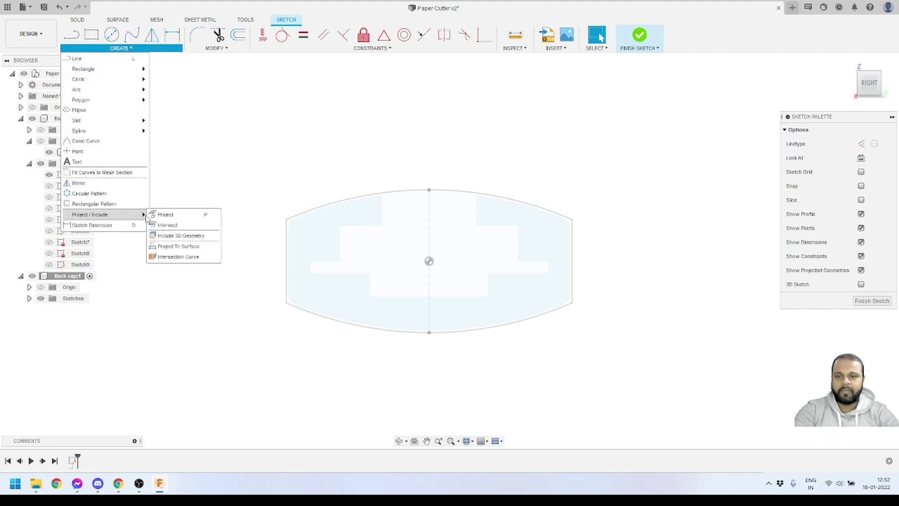
click(182, 219)
click(287, 253)
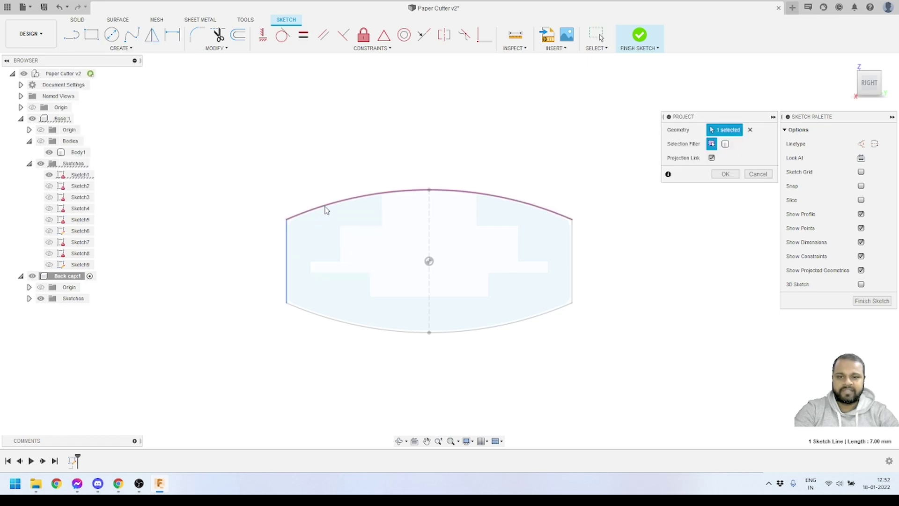
click(326, 209)
click(572, 262)
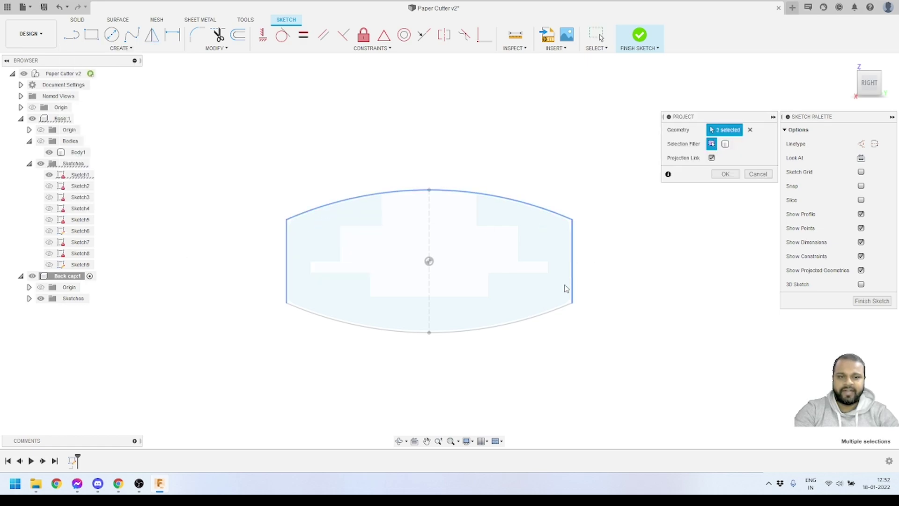
click(529, 322)
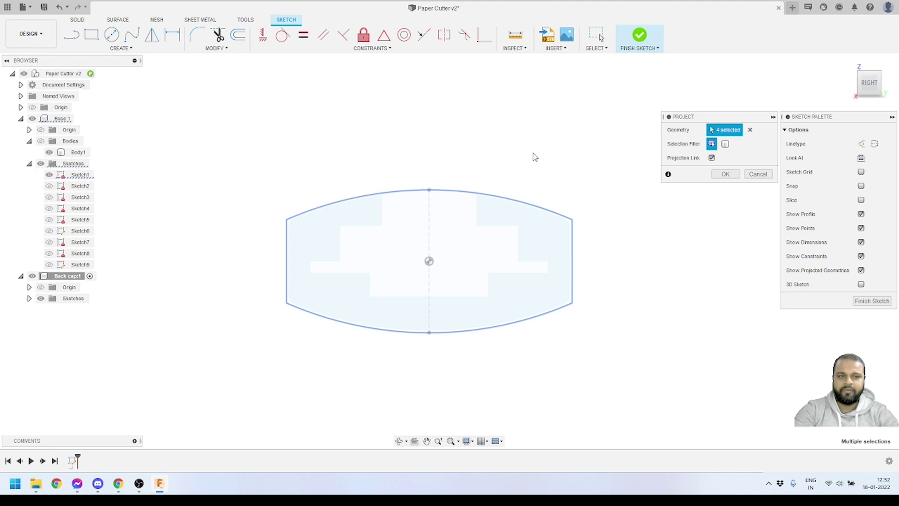
click(725, 175)
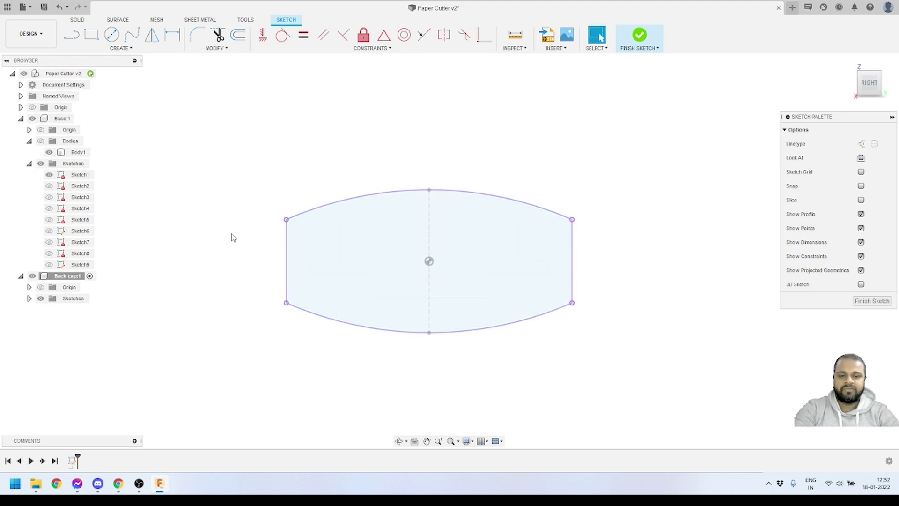
scroll(361, 281, down, 2)
click(399, 441)
Hide Sketch1 and the Base:1 component, then orbit around the projected Back cap outline.
scroll(398, 254, down, 2)
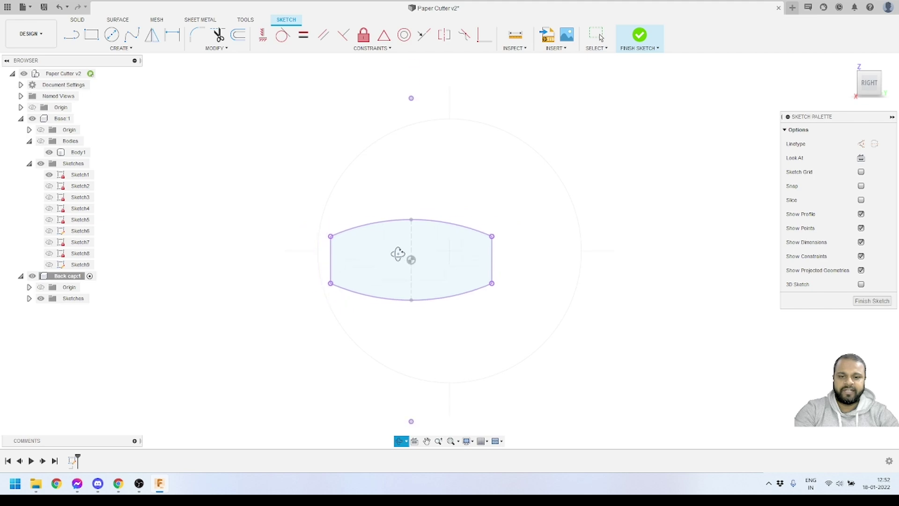
mouse_move(398, 254)
mouse_down()
mouse_move(547, 311)
mouse_move(514, 305)
mouse_move(365, 226)
mouse_up()
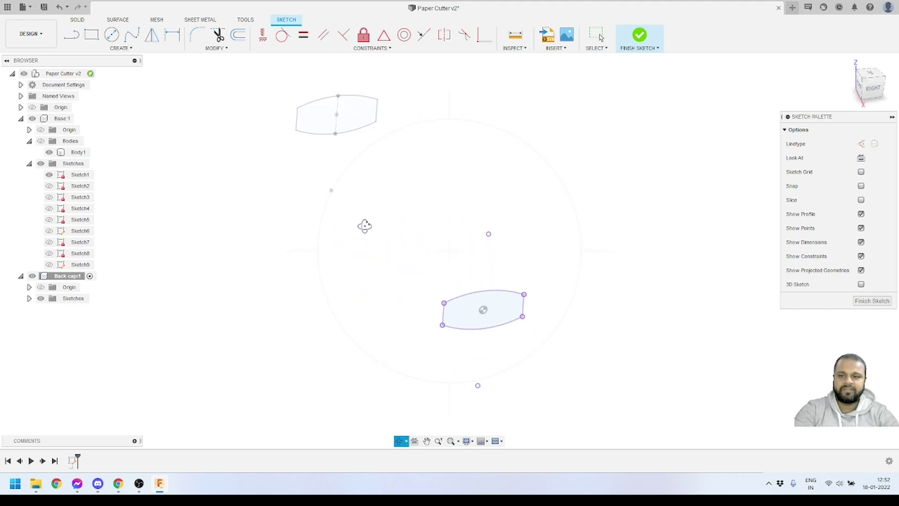
key(Escape)
click(49, 175)
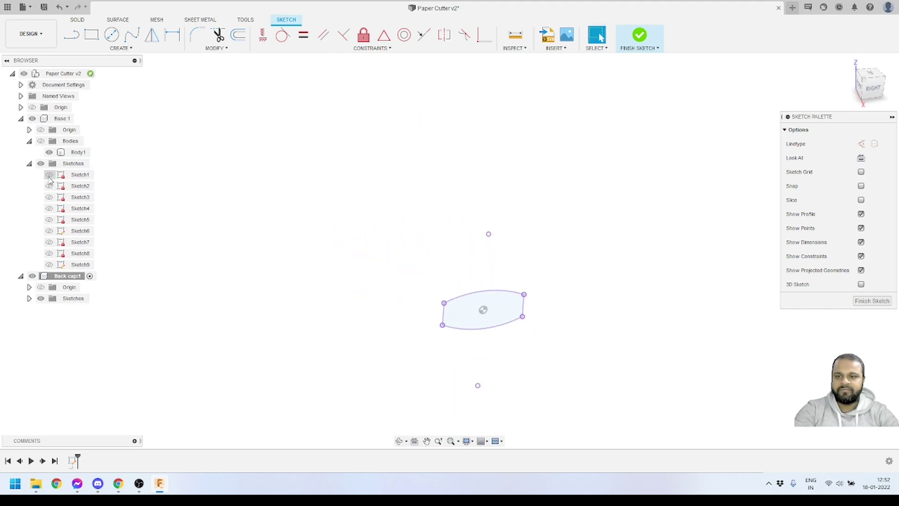
click(29, 165)
click(41, 142)
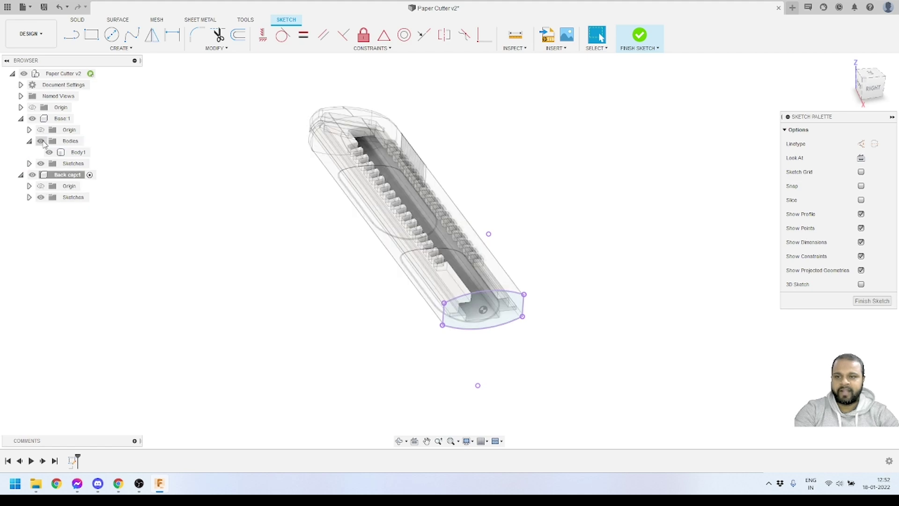
click(21, 119)
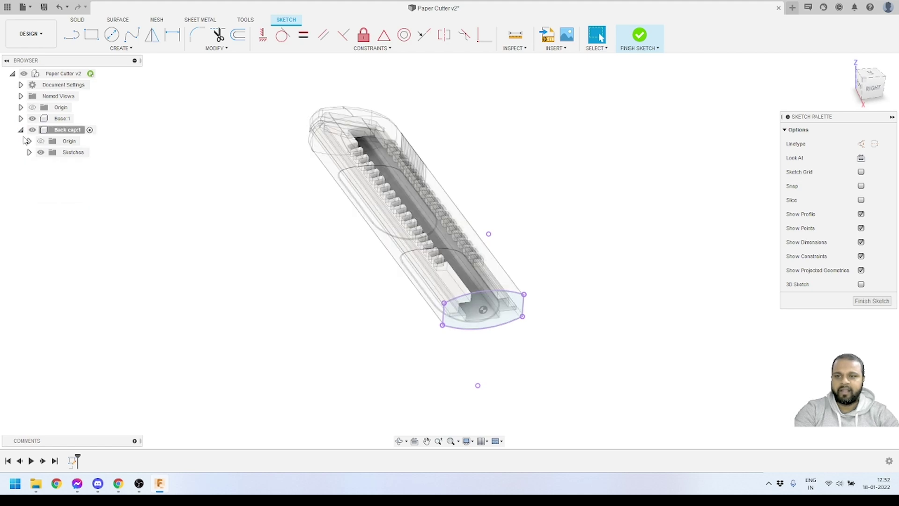
click(38, 120)
click(32, 119)
mouse_move(532, 318)
shift+middle_down()
mouse_move(482, 307)
mouse_move(503, 299)
mouse_move(550, 315)
mouse_move(509, 253)
shift+middle_up()
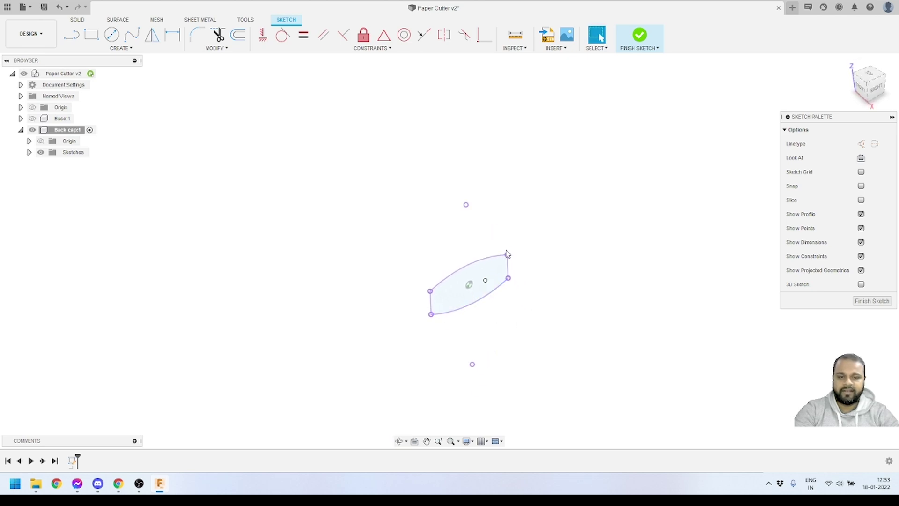
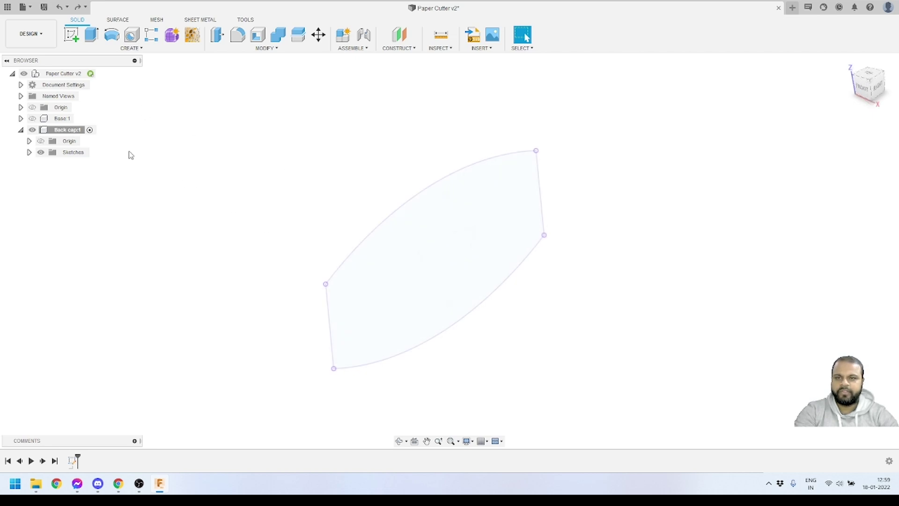
Extrude the inner and outer lens profiles 15 mm as a new Back cap body.
click(92, 34)
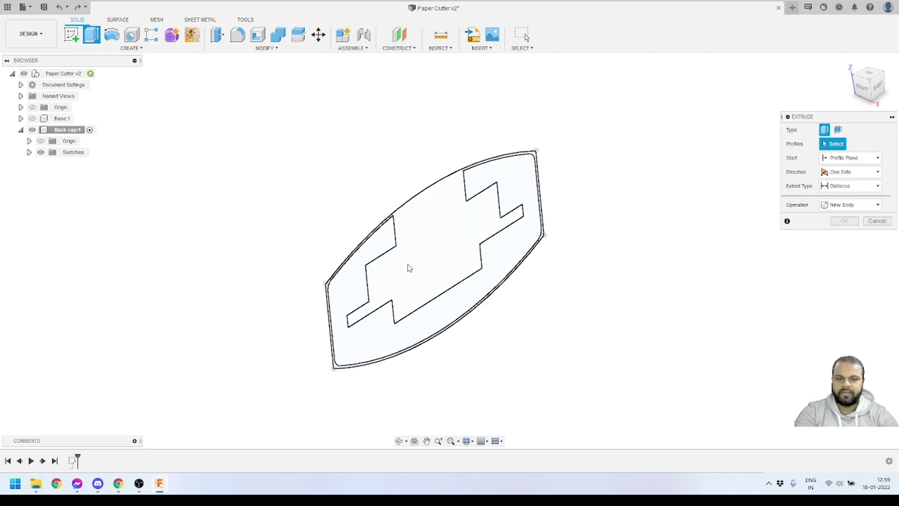
click(431, 252)
scroll(359, 315, up, 4)
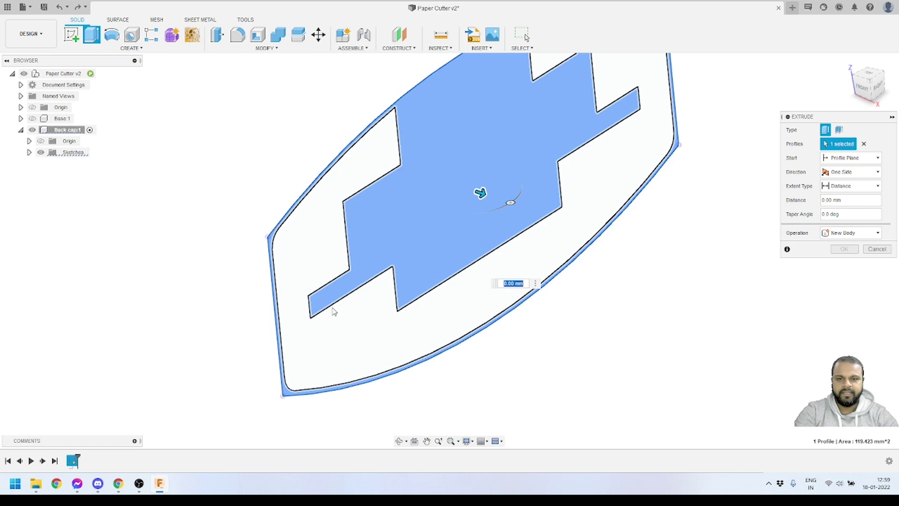
scroll(308, 277, up, 3)
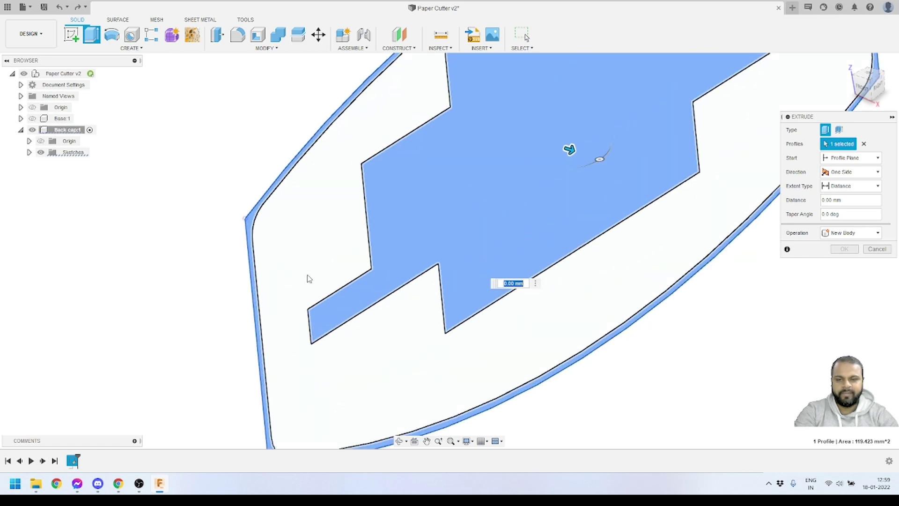
click(315, 255)
scroll(247, 281, down, 4)
scroll(443, 106, up, 4)
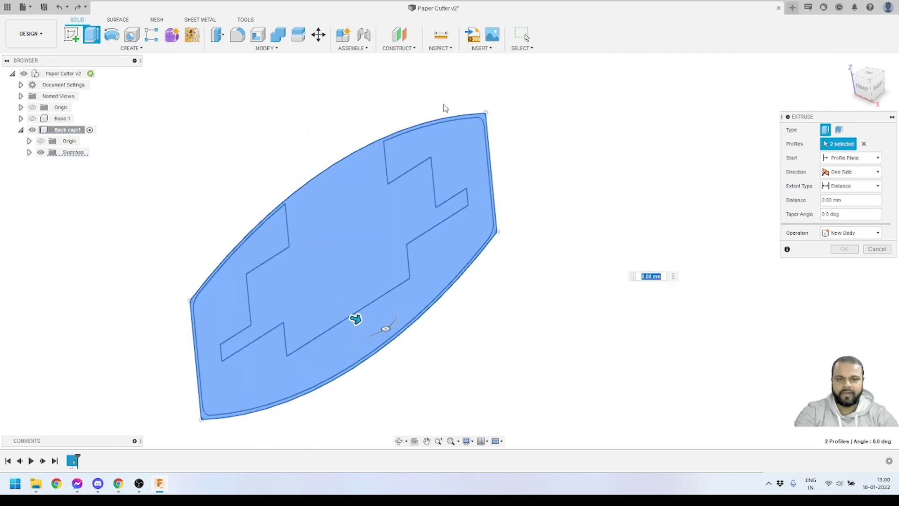
scroll(424, 311, down, 5)
shift+middle_drag(423, 311, 433, 305)
drag(433, 305, 525, 325)
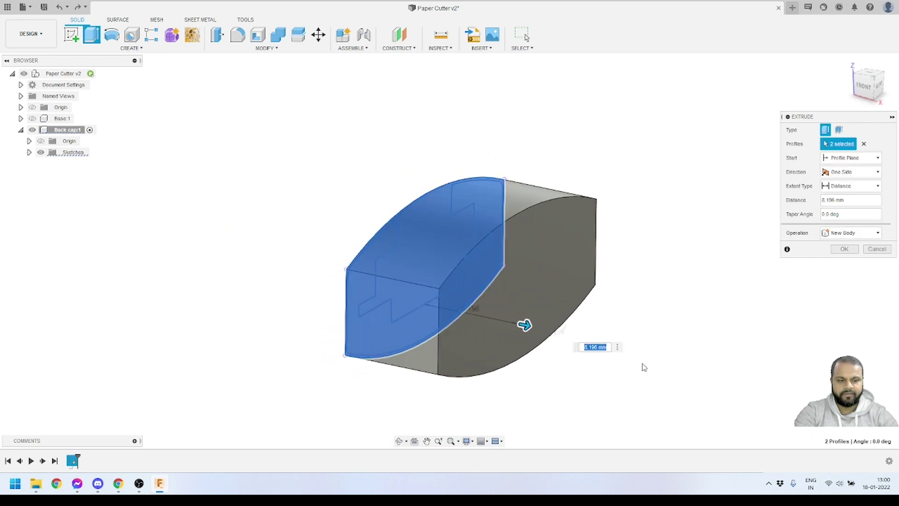
text(15)
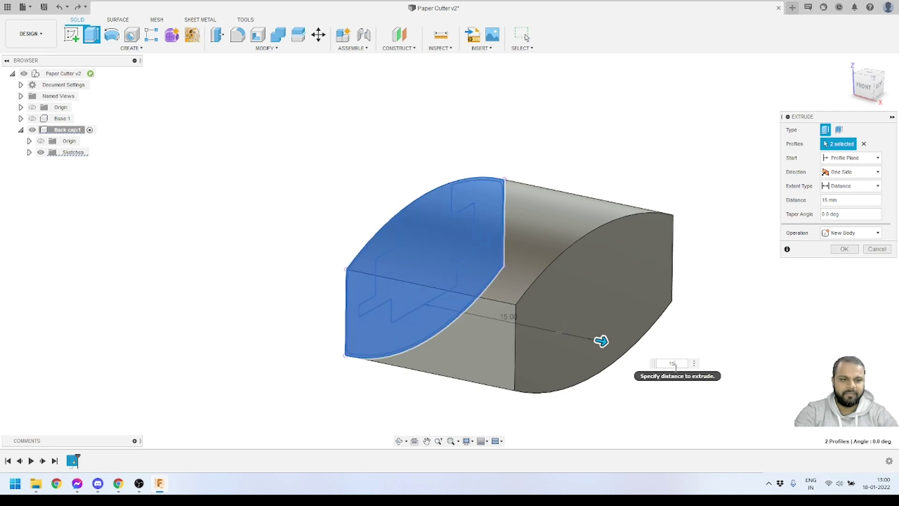
click(844, 249)
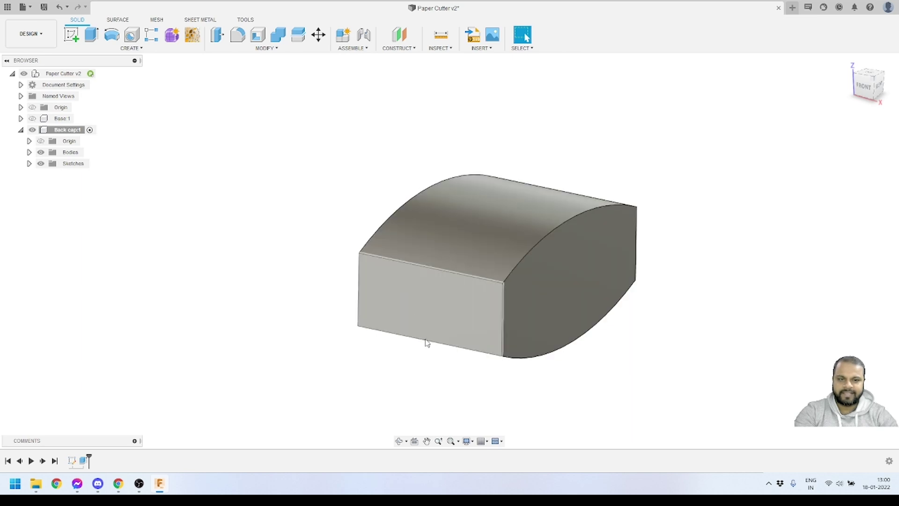
Briefly show the Base component behind the new body, then hide it again.
click(33, 119)
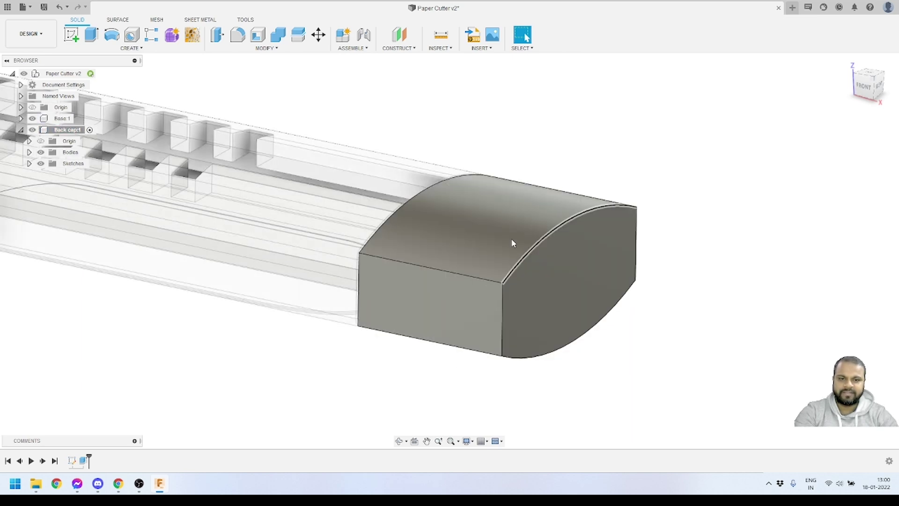
click(33, 119)
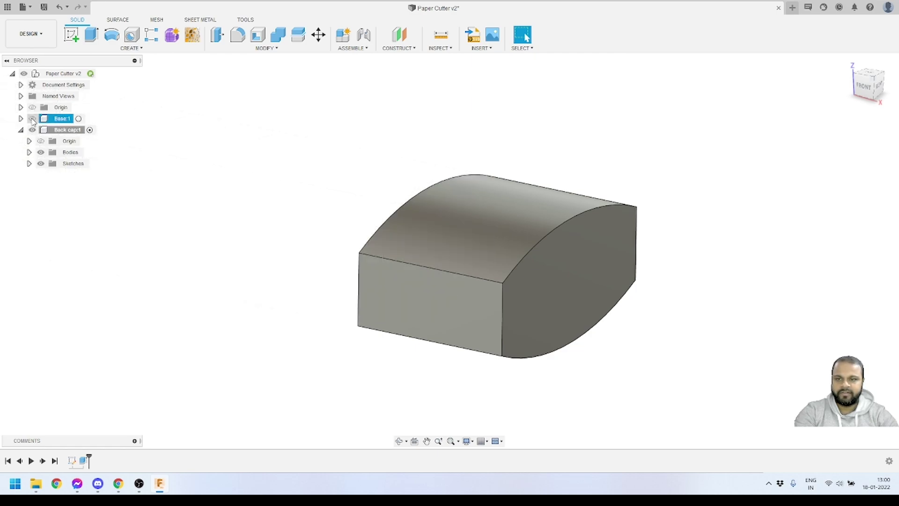
scroll(519, 275, up, 1)
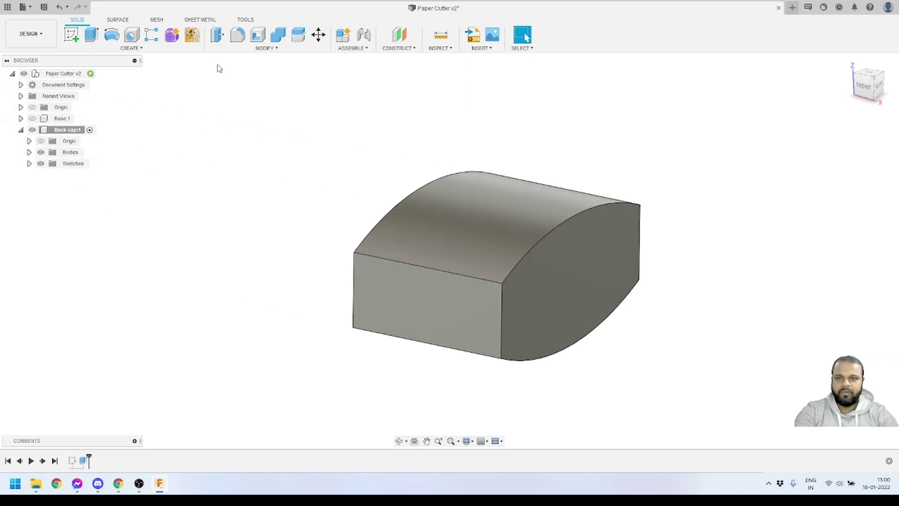
click(238, 34)
Round the front top, bottom front, top back and lower-right edges with a 1 mm fillet.
click(419, 266)
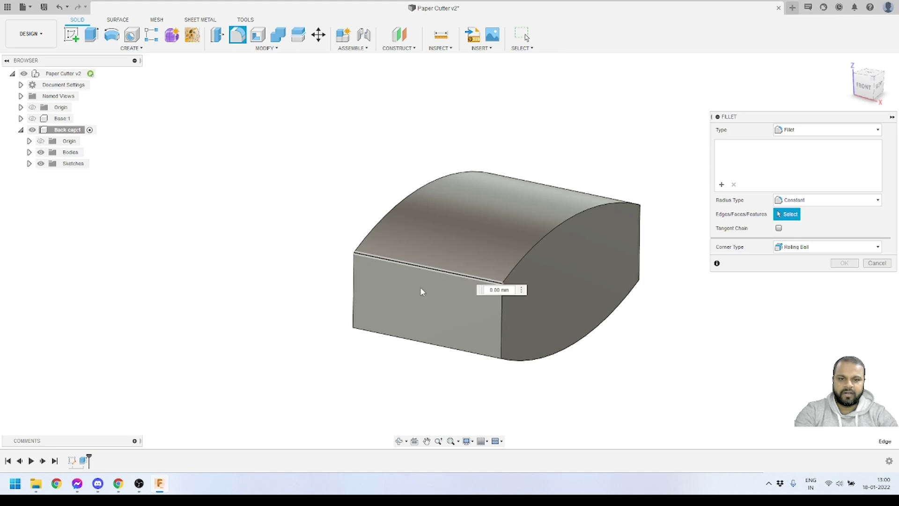
click(425, 345)
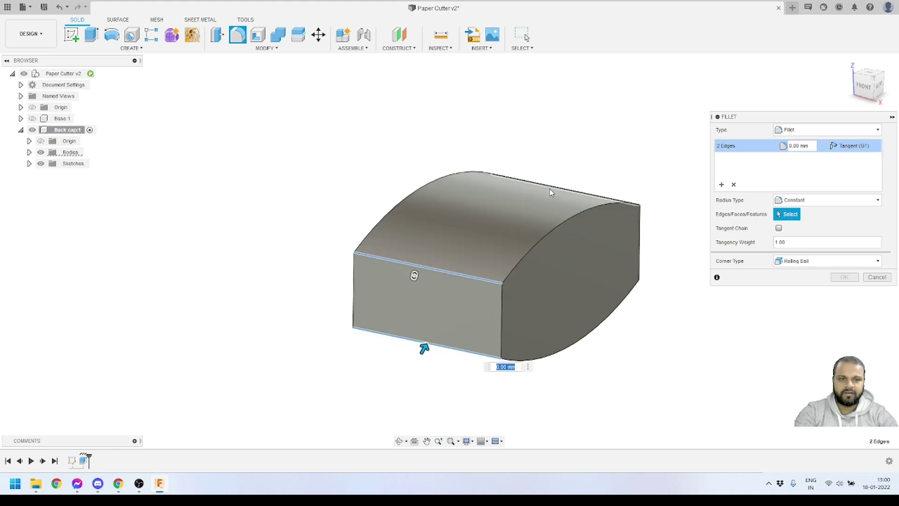
click(546, 185)
shift+middle_drag(546, 185, 522, 199)
shift+middle_drag(468, 241, 452, 251)
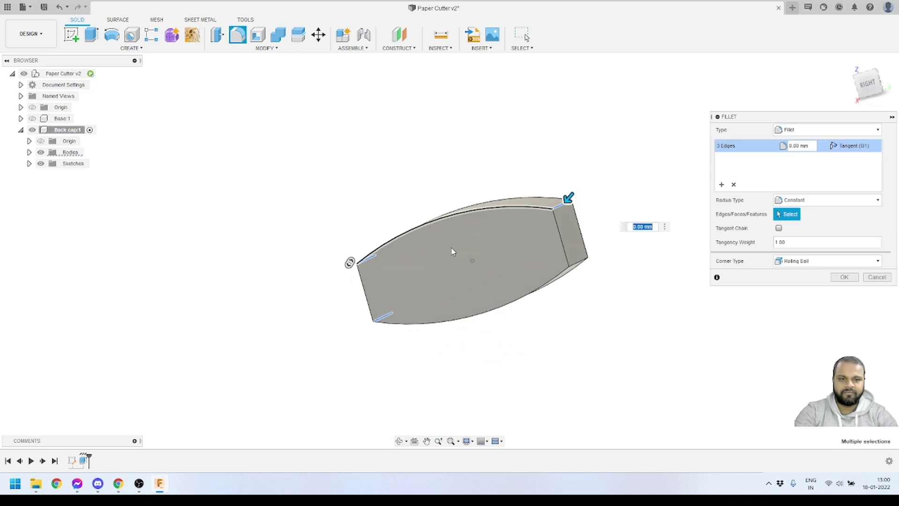
click(579, 263)
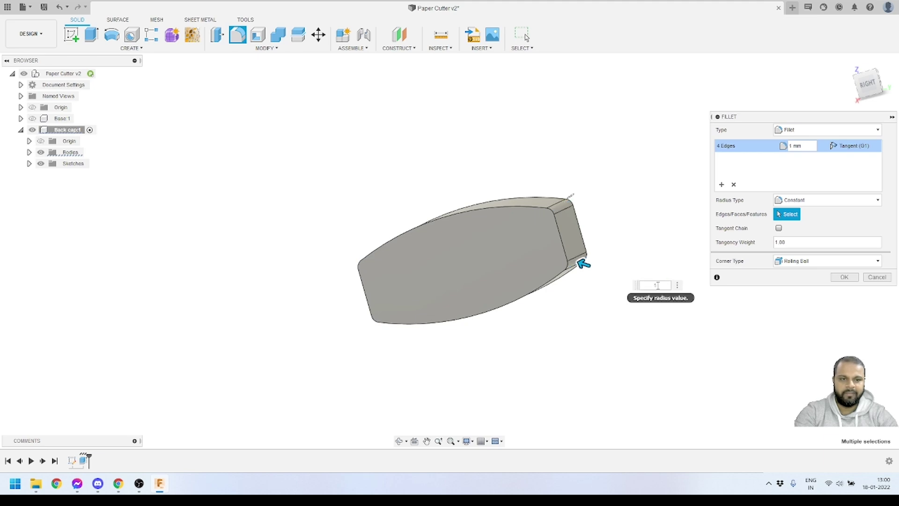
click(845, 277)
shift+middle_drag(400, 275, 472, 313)
scroll(507, 277, up, 3)
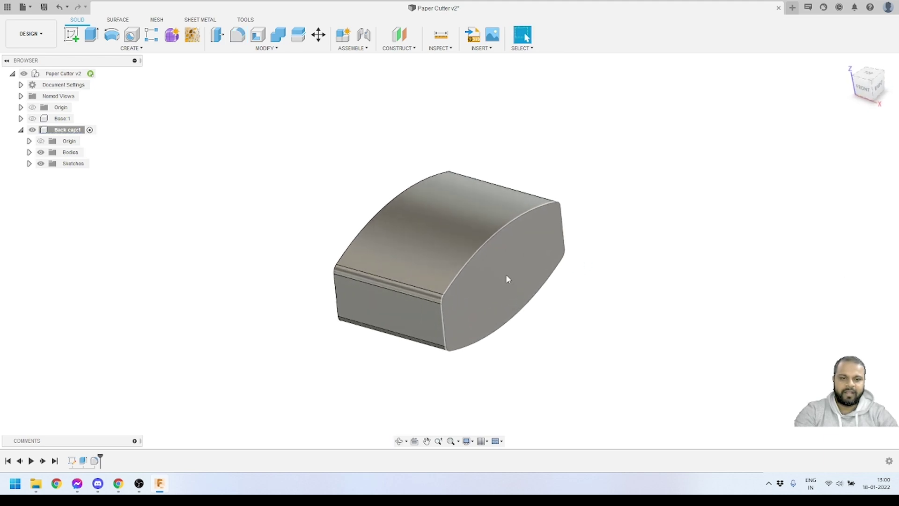
Start another fillet with tangent-chain selection turned off and the edge selection cleared.
click(238, 35)
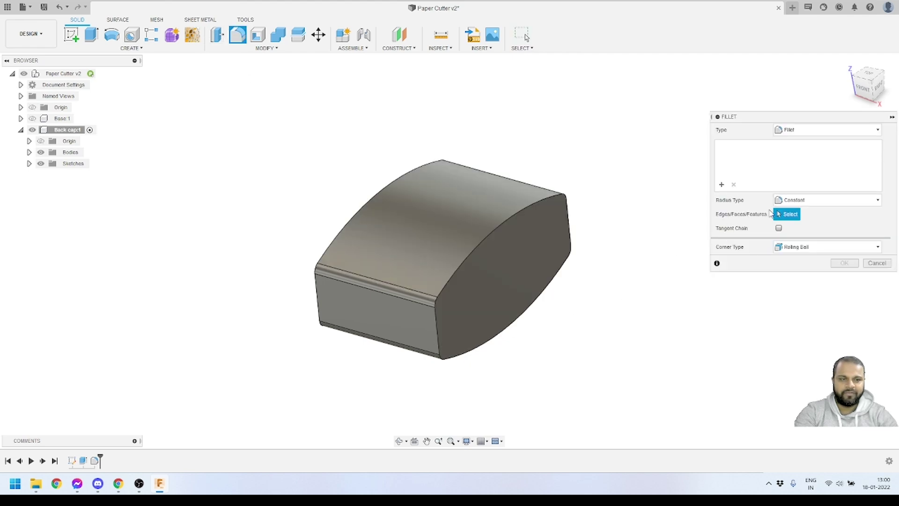
scroll(563, 287, up, 3)
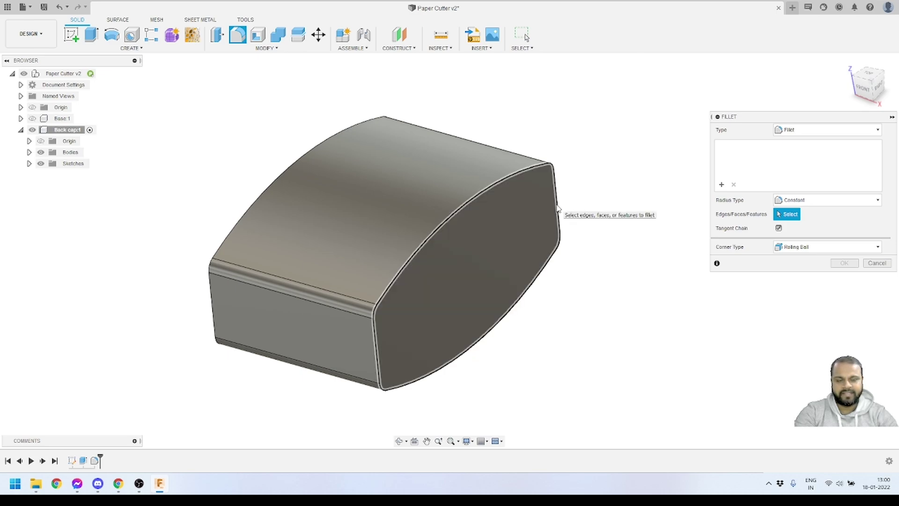
click(377, 349)
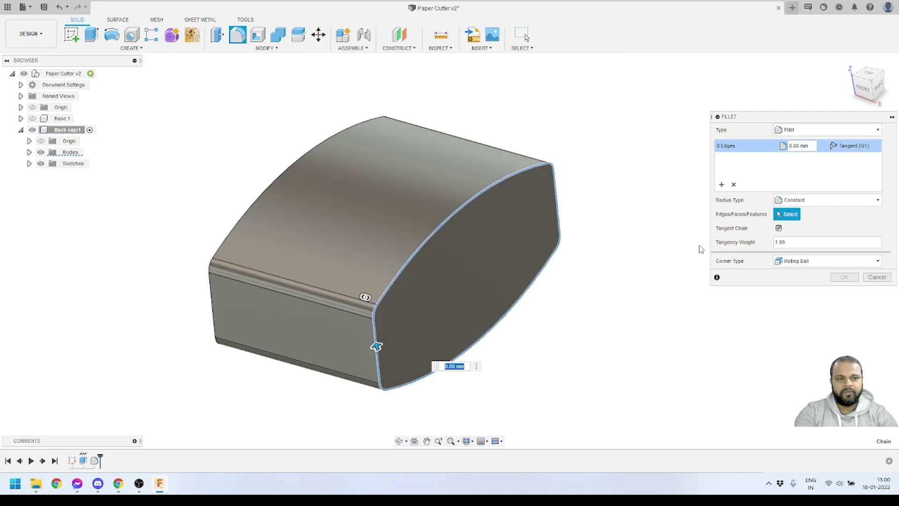
click(779, 229)
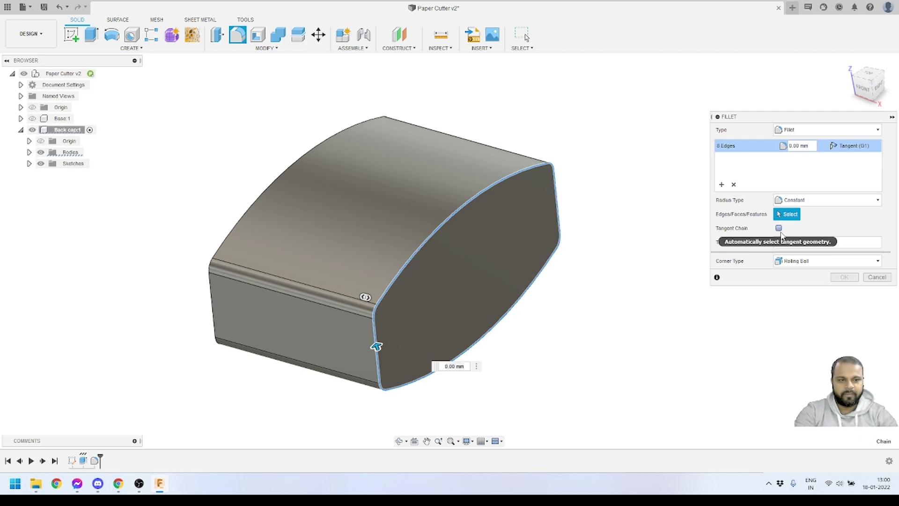
click(734, 184)
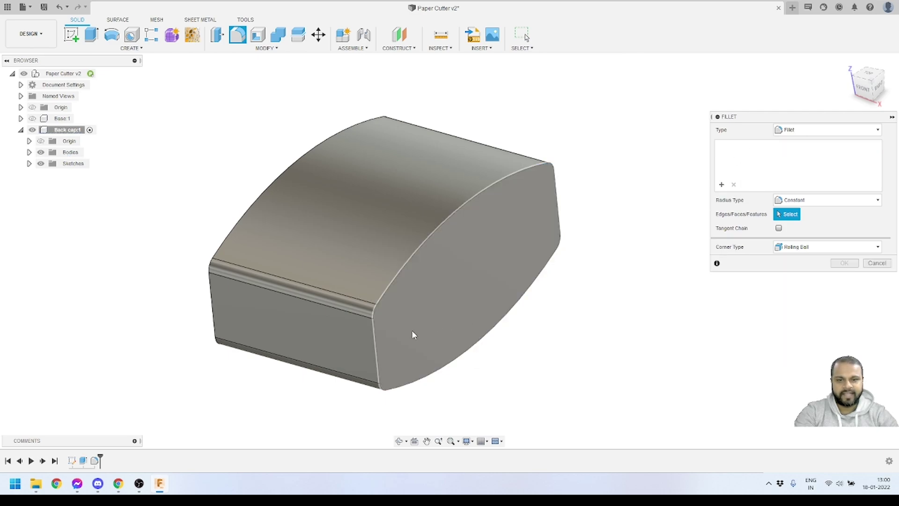
Fillet the two vertical edges at the end face with a 12 mm radius.
click(376, 351)
click(560, 206)
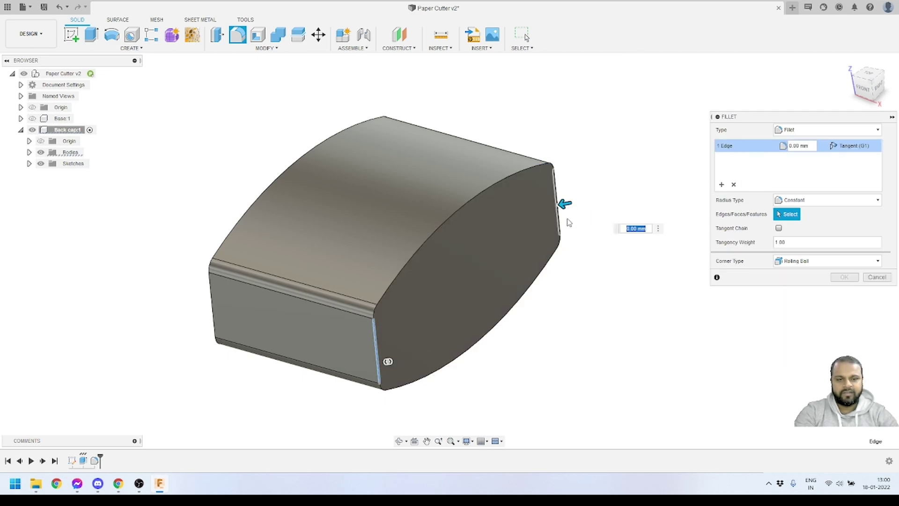
scroll(567, 220, down, 3)
mouse_move(515, 287)
shift+middle_down()
mouse_move(530, 267)
mouse_move(516, 280)
shift+middle_up()
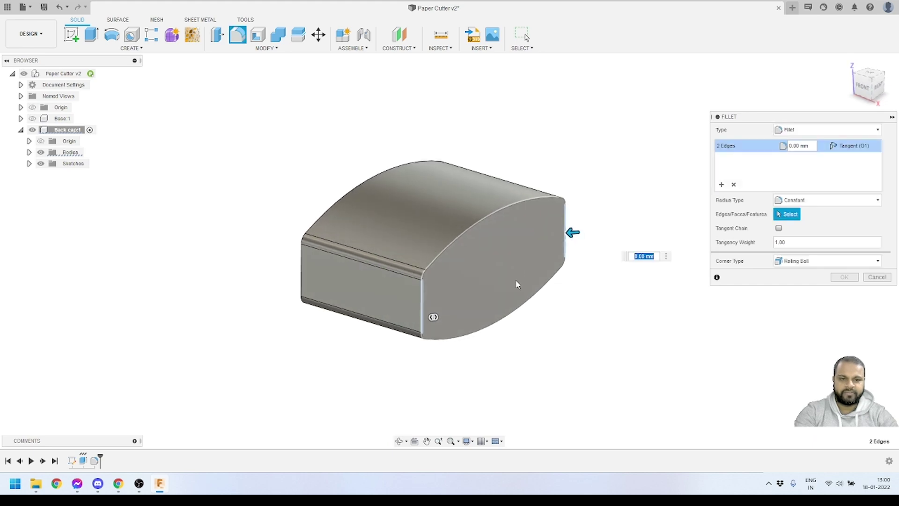
drag(571, 232, 538, 234)
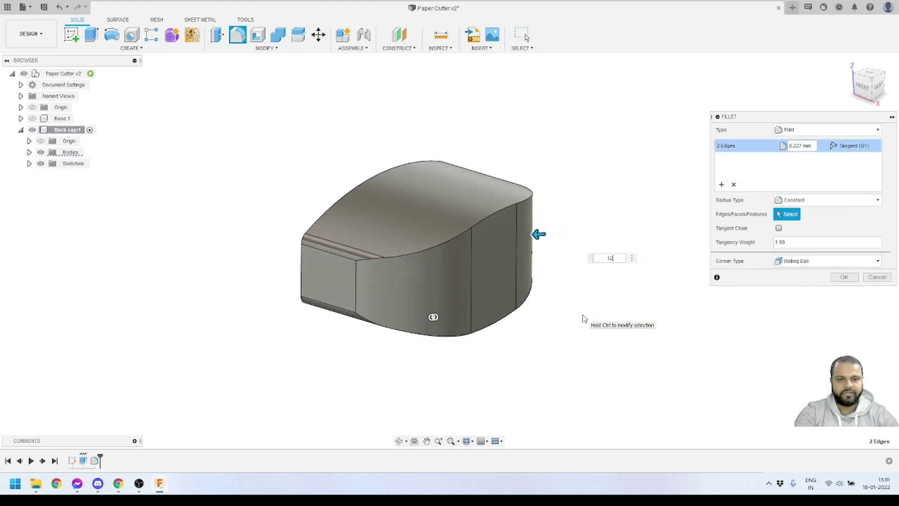
key(Return)
mouse_move(406, 339)
shift+middle_down()
mouse_move(405, 295)
mouse_move(389, 335)
shift+middle_up()
click(841, 278)
shift+middle_drag(473, 262, 447, 300)
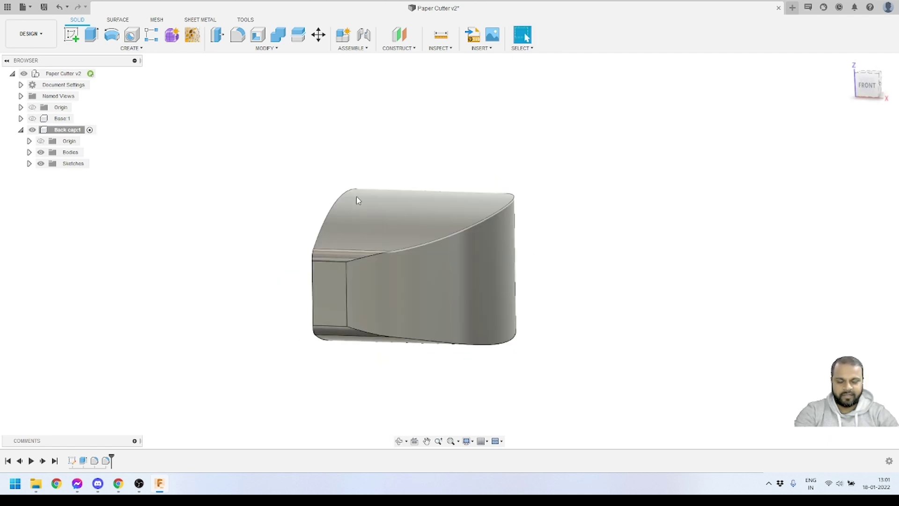
Start a new sketch on the front origin plane.
shift+middle_drag(514, 248, 459, 274)
scroll(464, 267, down, 3)
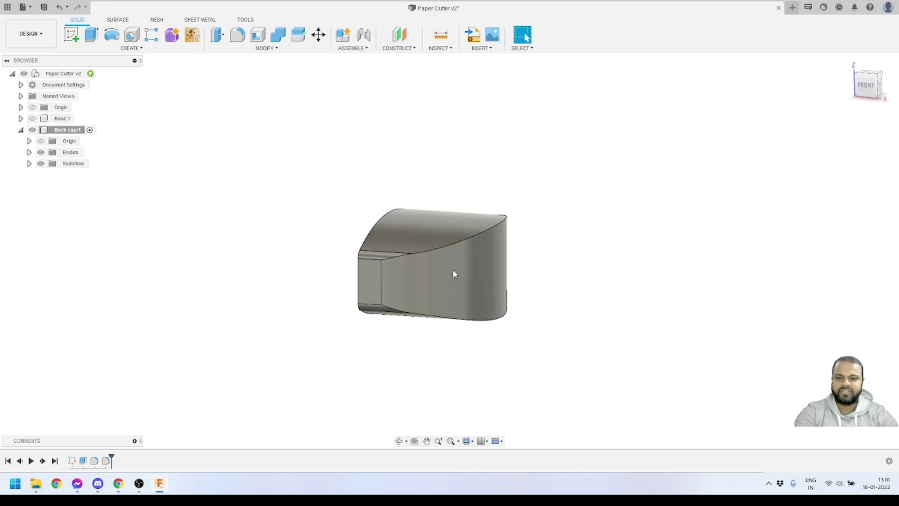
click(72, 39)
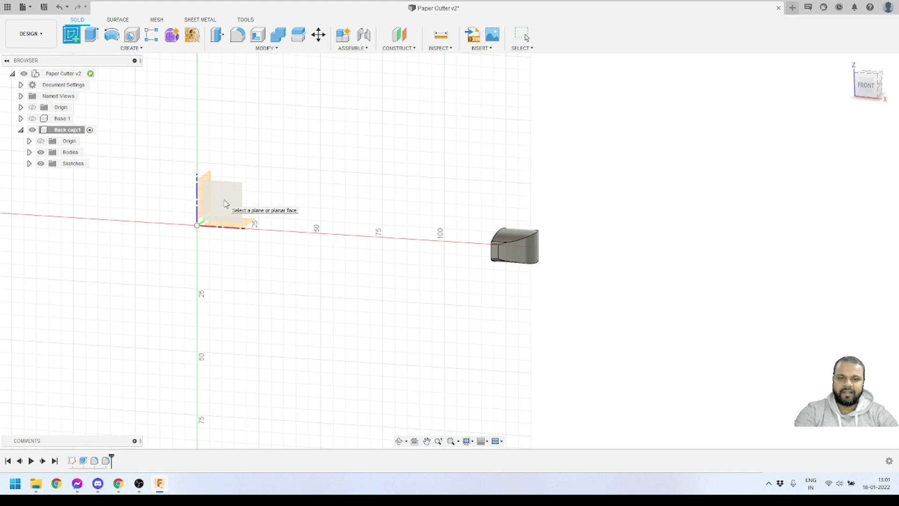
click(225, 204)
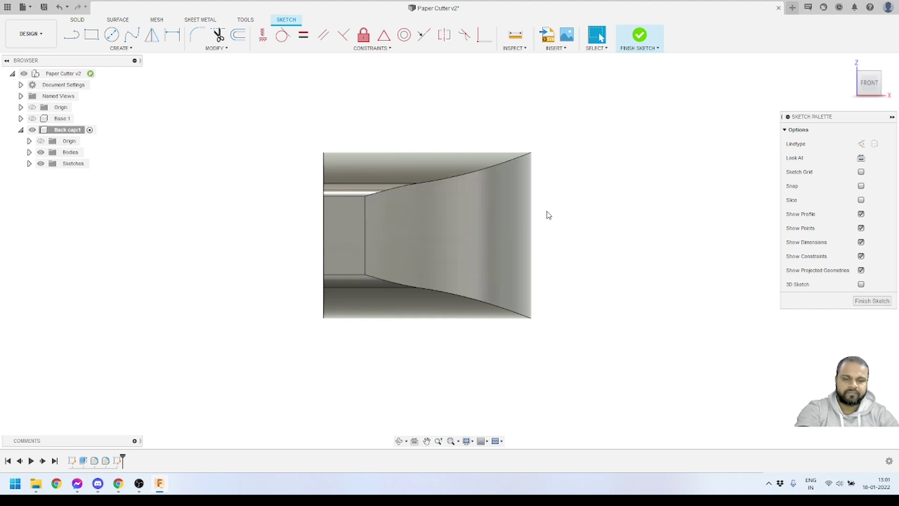
Project the body's two corner points and two curved edges into the sketch.
key(p)
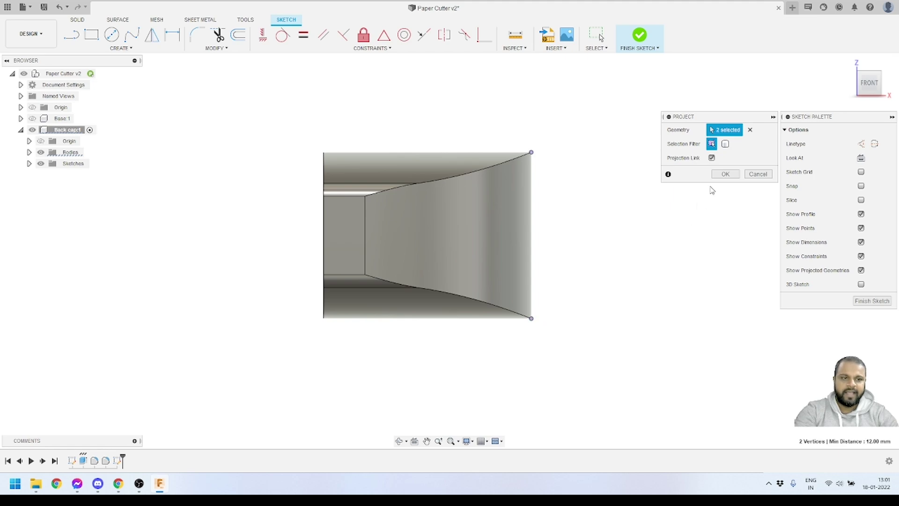
click(726, 174)
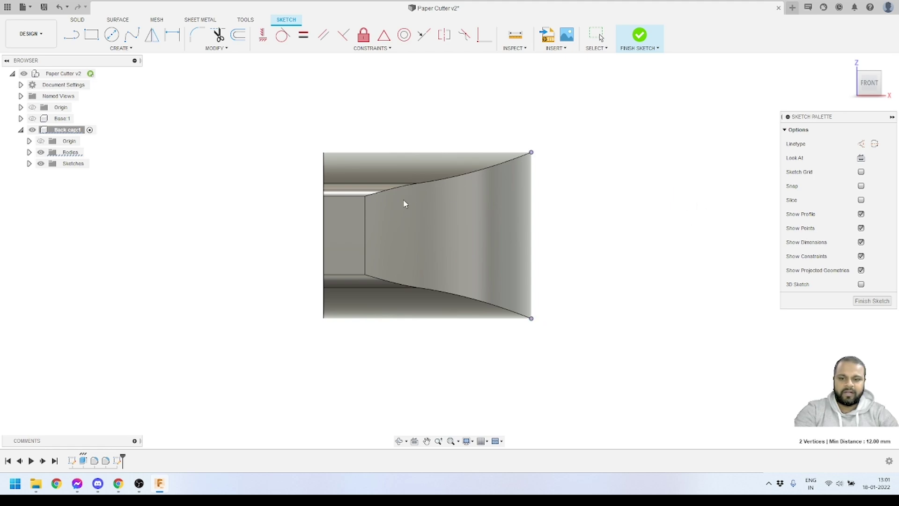
click(121, 49)
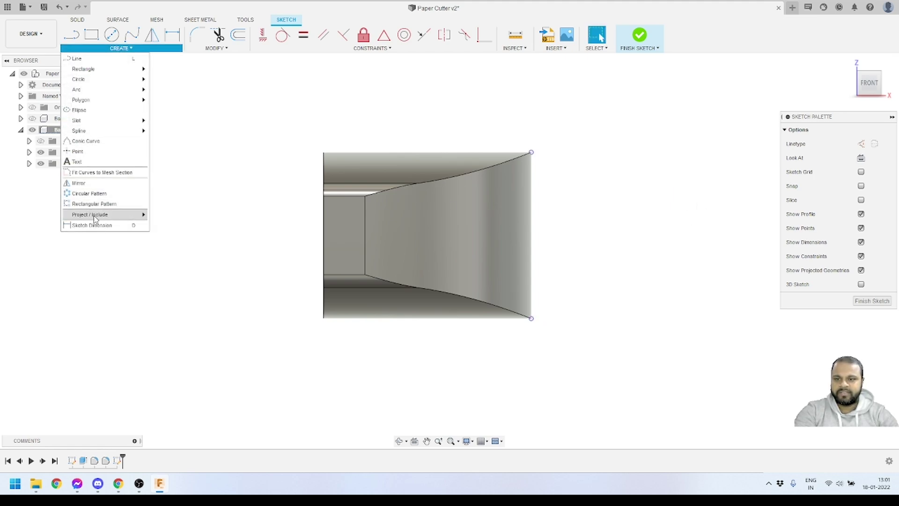
mouse_move(94, 215)
click(171, 215)
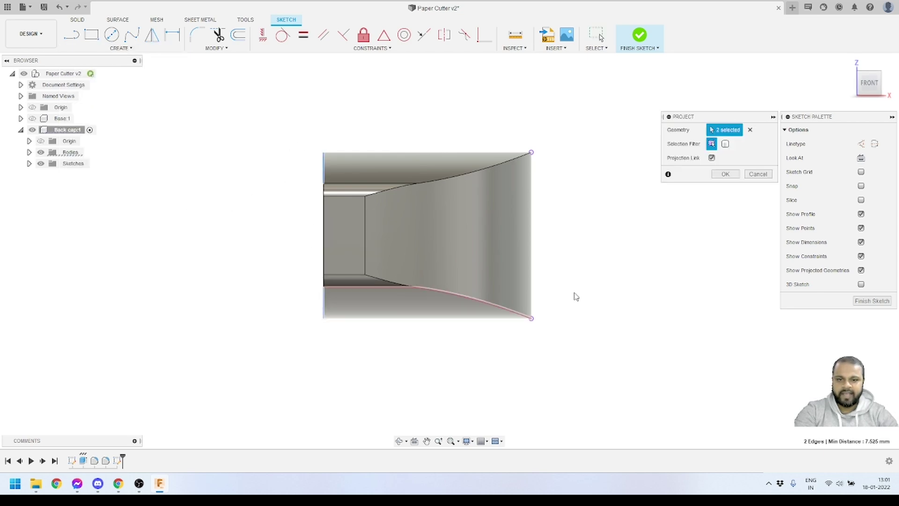
click(726, 173)
scroll(427, 161, up, 2)
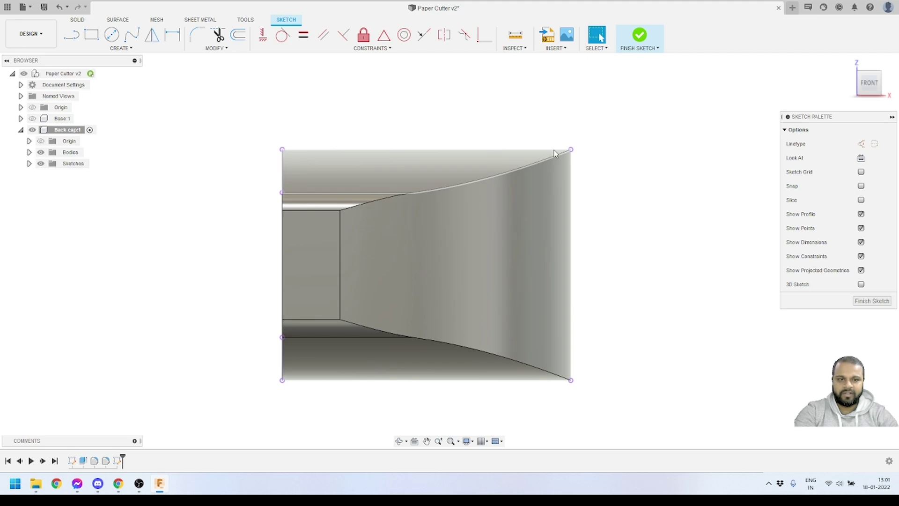
Draw a two-point rectangle spanning the model's outline, then switch to the front view.
click(129, 48)
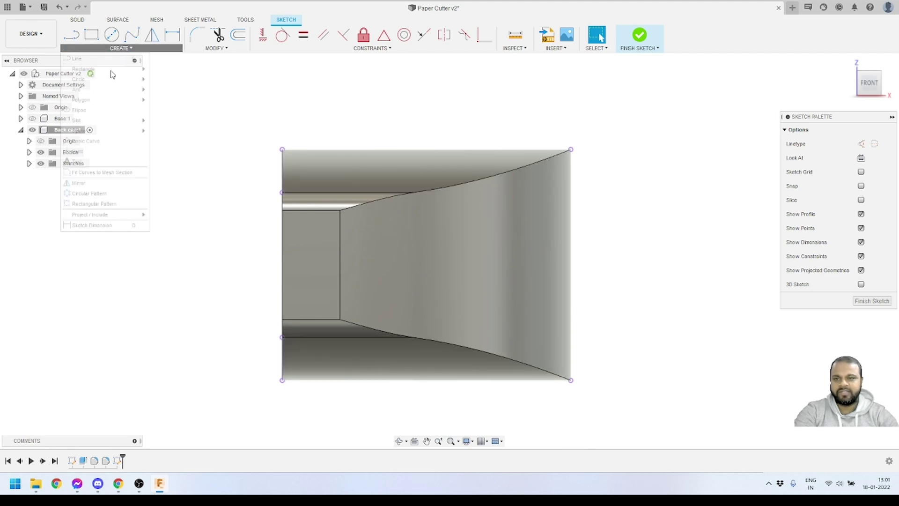
mouse_move(99, 72)
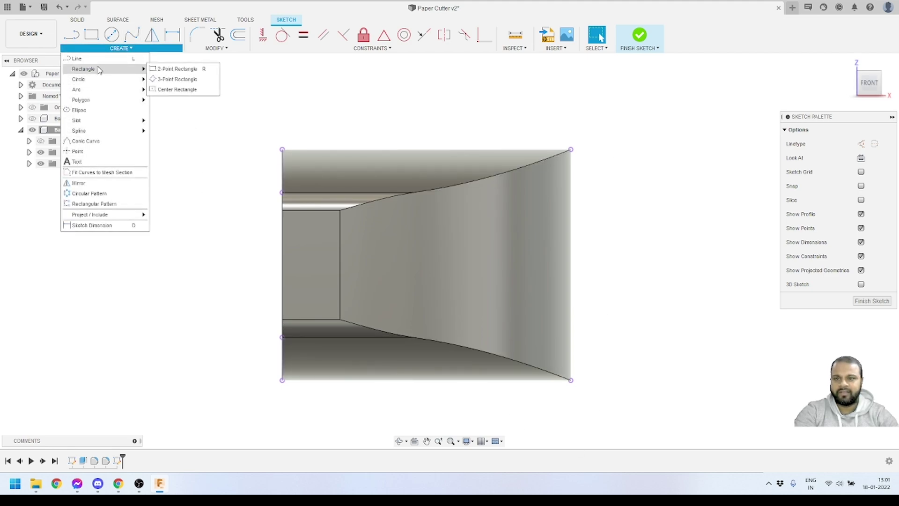
click(162, 69)
click(283, 150)
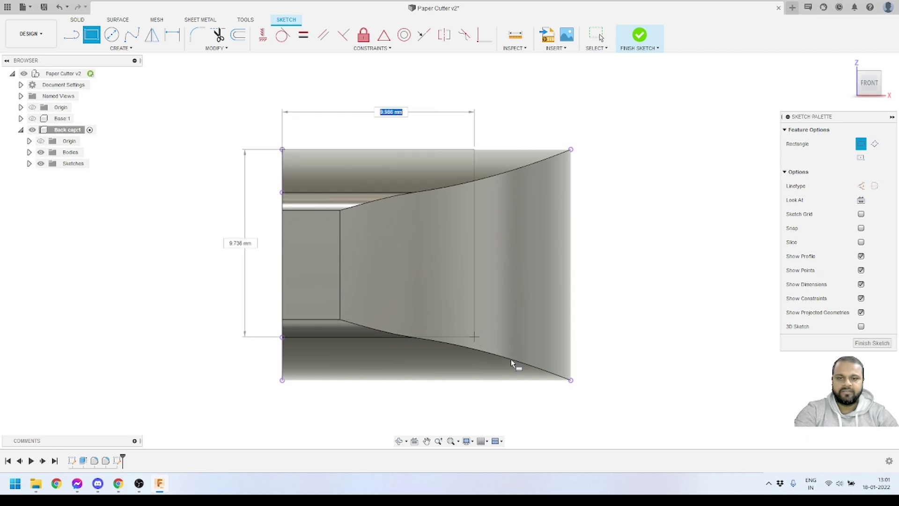
click(571, 380)
key(Escape)
shift+middle_drag(504, 287, 485, 290)
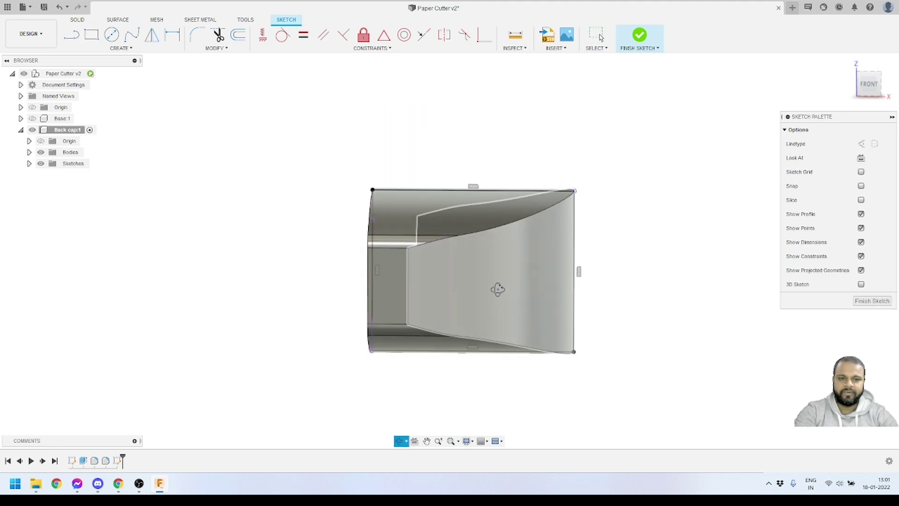
click(869, 85)
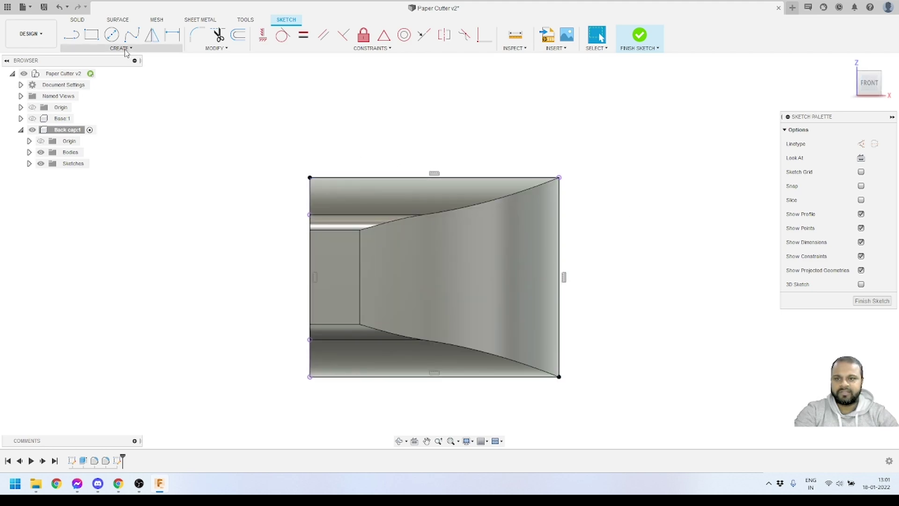
Draw three-point arcs from the rectangle's top and bottom edges to its right side.
click(120, 48)
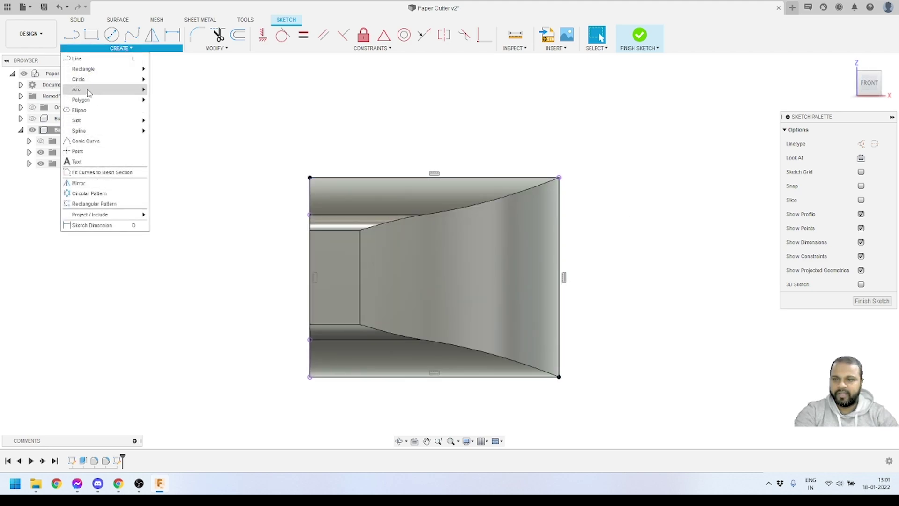
mouse_move(87, 90)
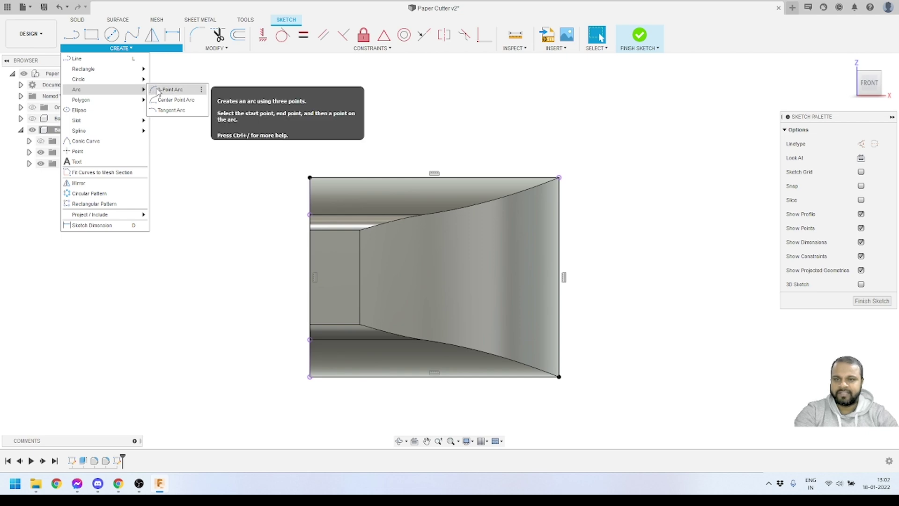
click(175, 91)
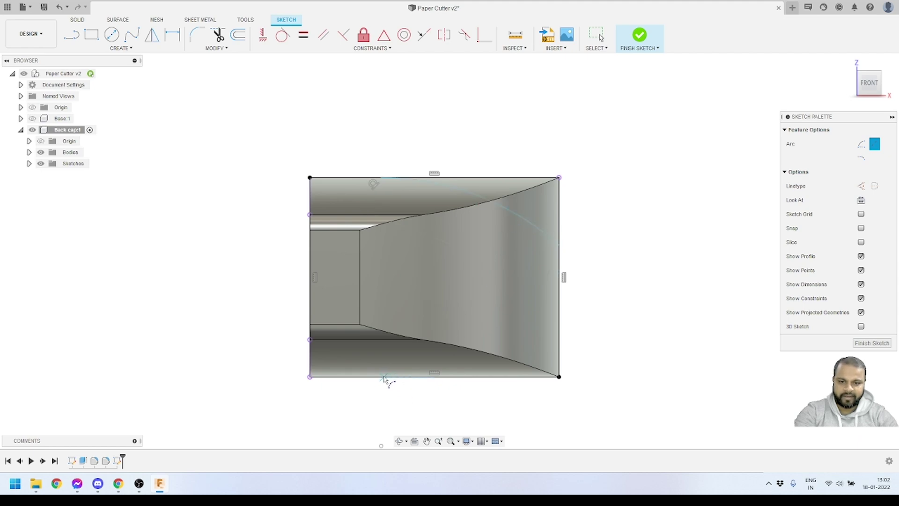
click(381, 378)
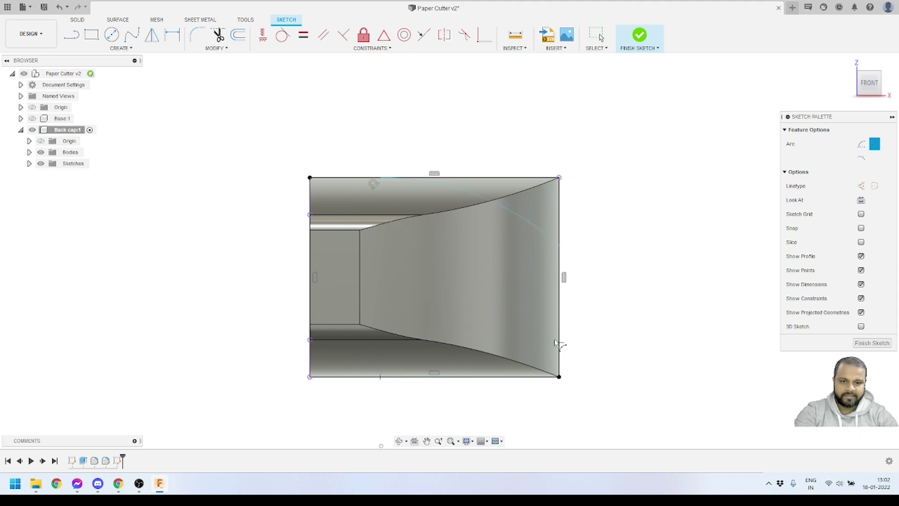
key(Escape)
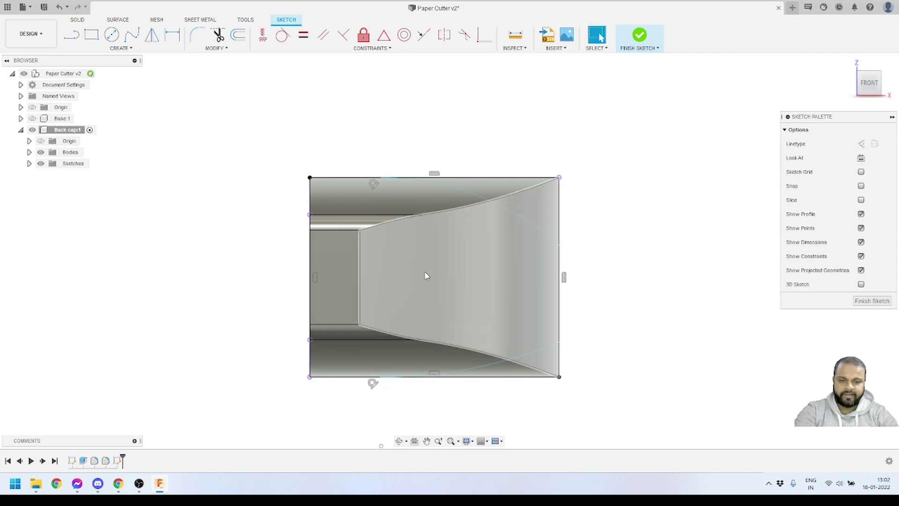
Hide the Back cap solid body so only the sketch geometry shows.
scroll(417, 288, up, 2)
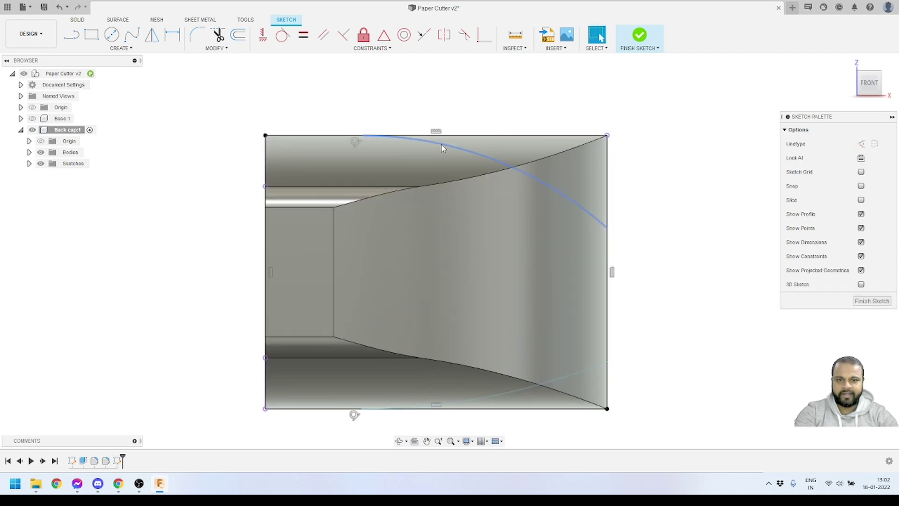
click(40, 153)
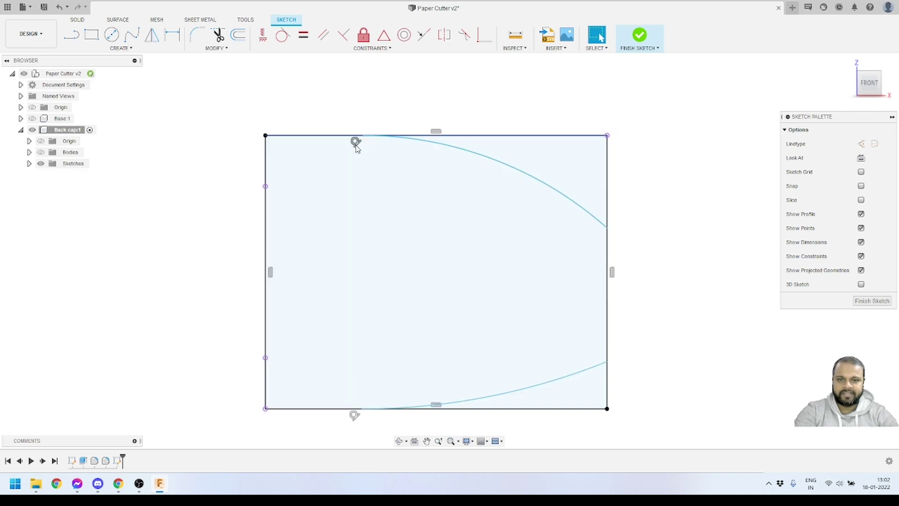
scroll(370, 162, down, 2)
scroll(507, 203, up, 2)
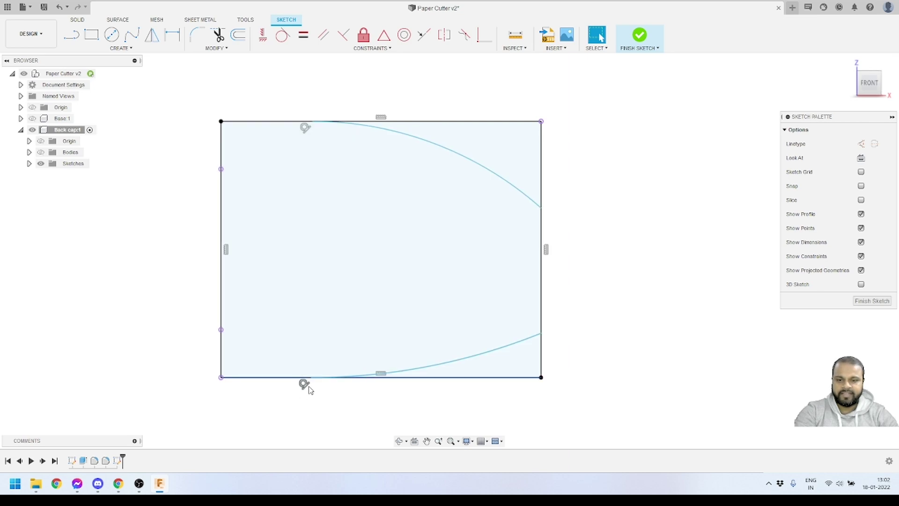
click(484, 358)
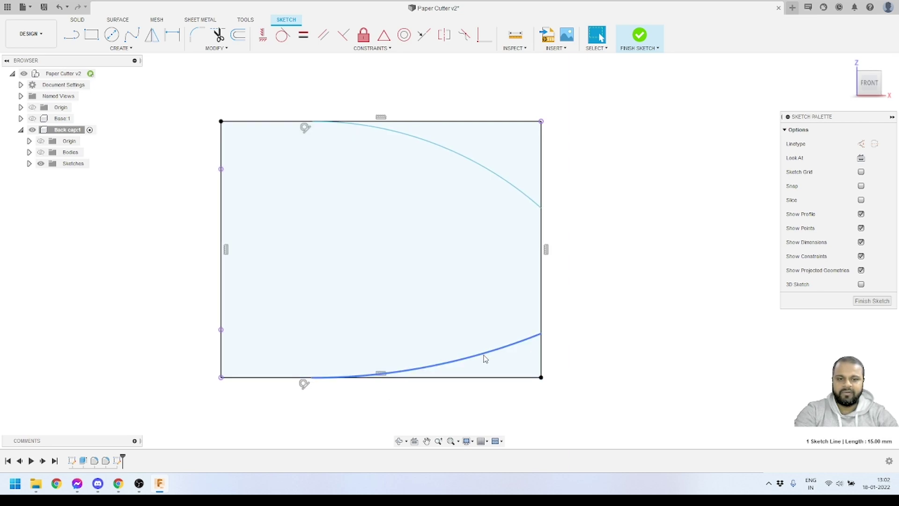
Make the two arcs equal and dimension the gap between their right-edge ends to 5 mm.
ctrl+click(518, 190)
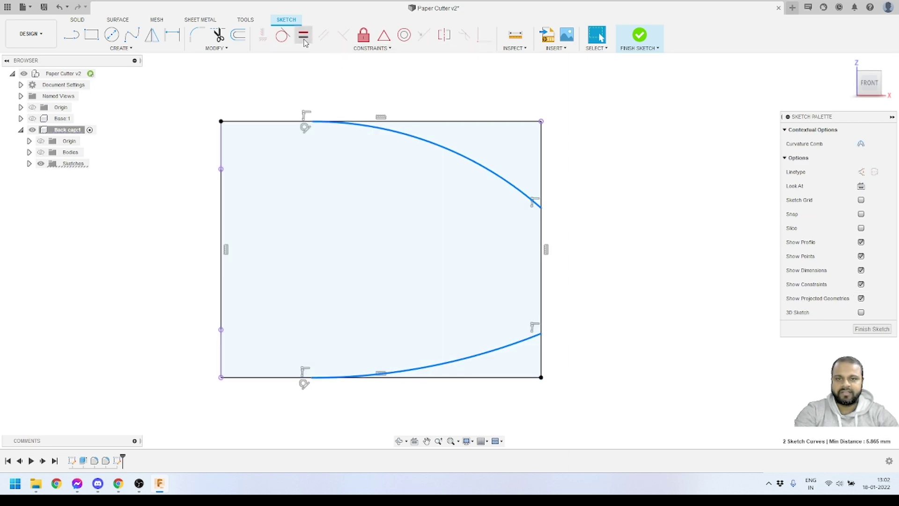
click(303, 34)
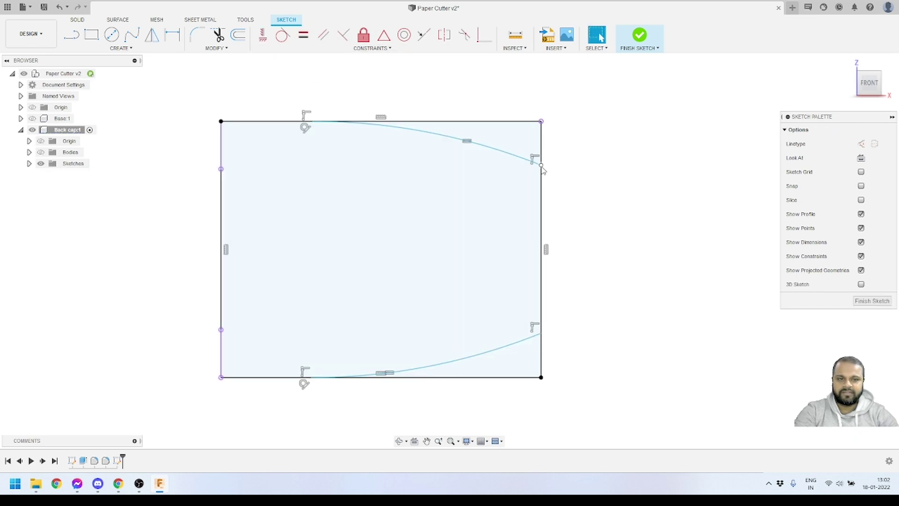
drag(541, 164, 541, 193)
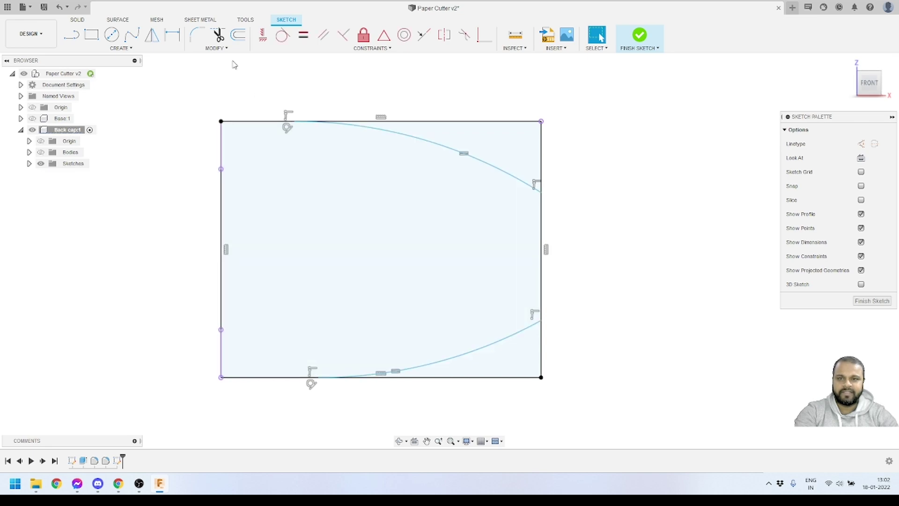
click(541, 193)
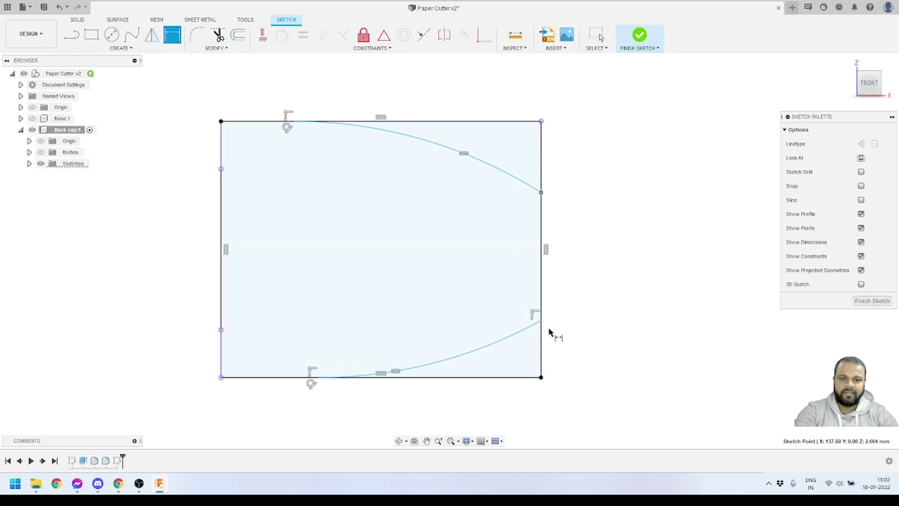
click(541, 321)
click(606, 292)
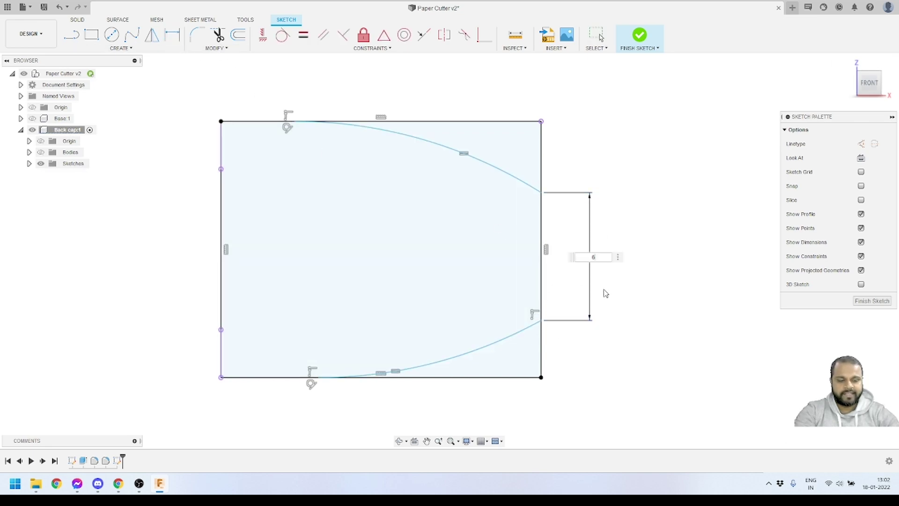
text(6)
key(Return)
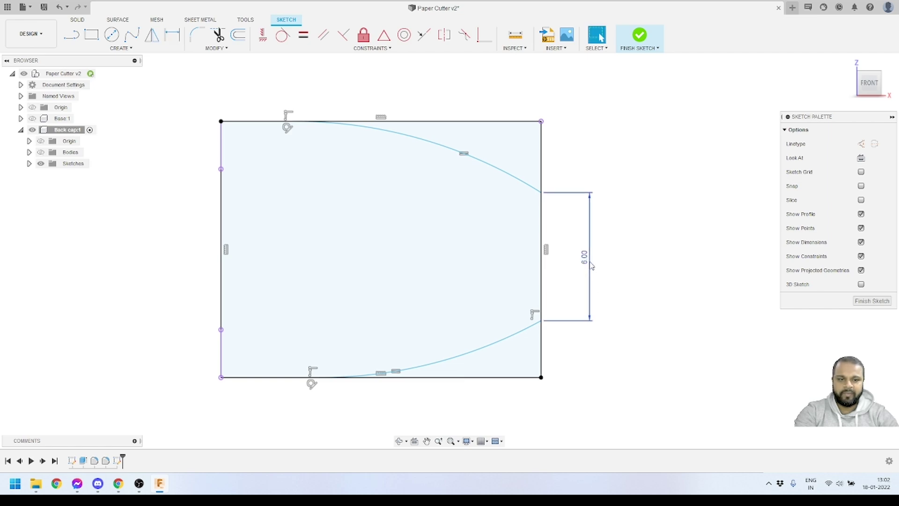
double_click(591, 265)
text(5)
key(Return)
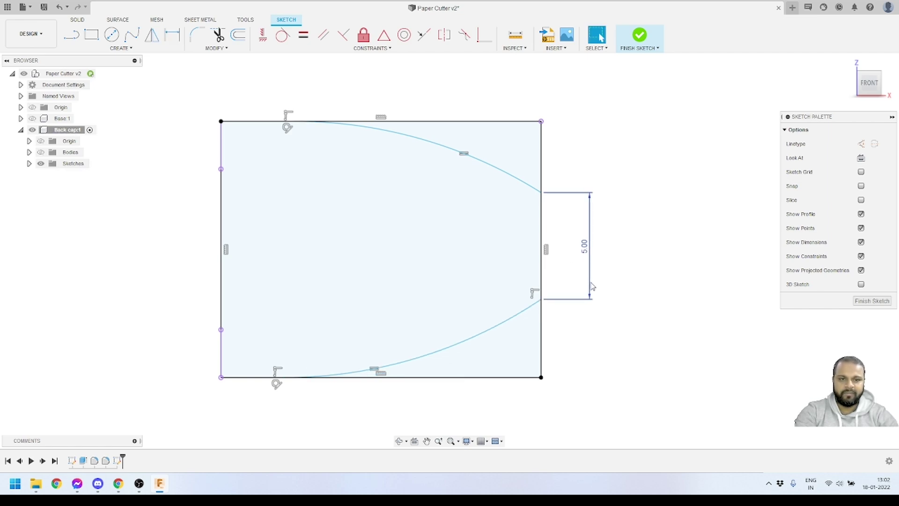
Dimension the top arc's start to the rectangle's top-right corner at 12 mm horizontally.
scroll(592, 283, down, 3)
scroll(496, 277, up, 1)
scroll(522, 107, up, 2)
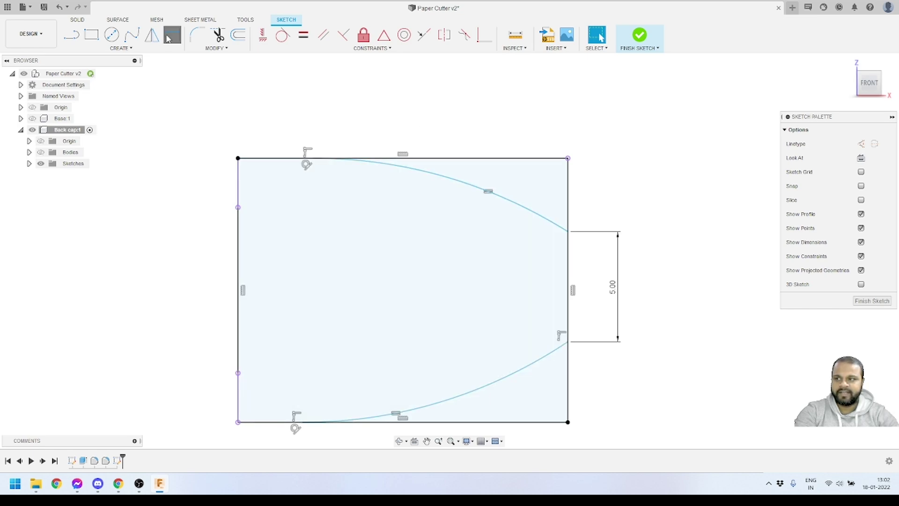
click(315, 159)
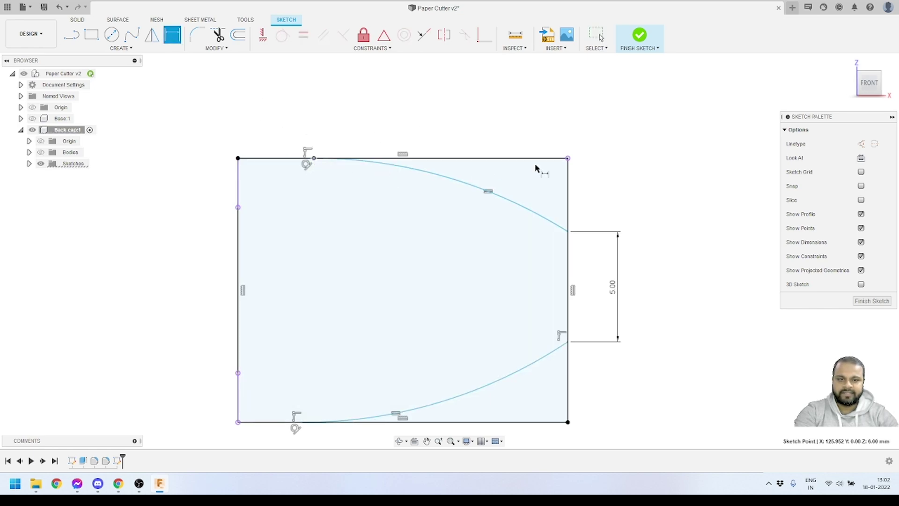
click(567, 159)
click(438, 139)
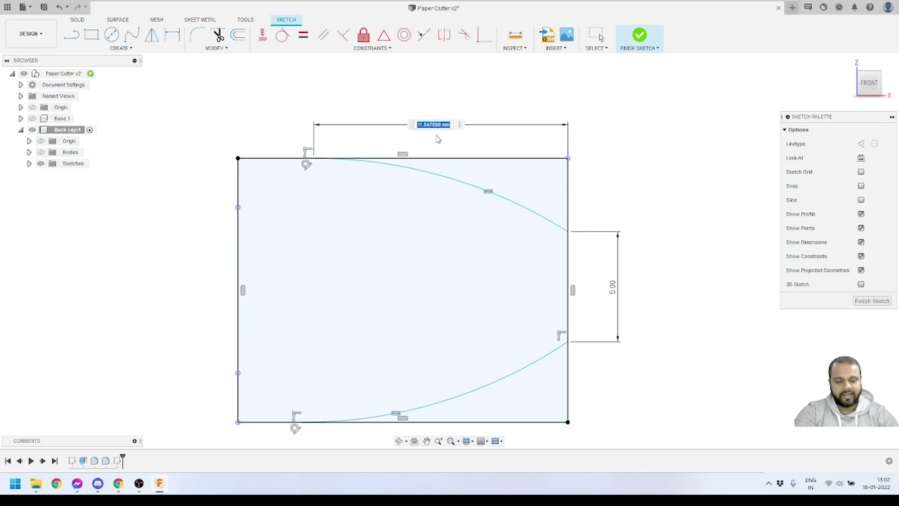
text(15)
key(Return)
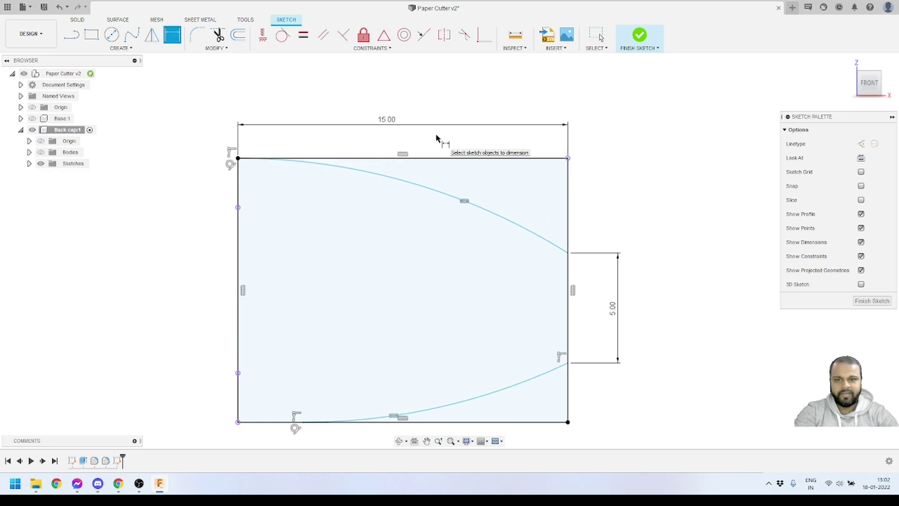
key(Escape)
double_click(387, 123)
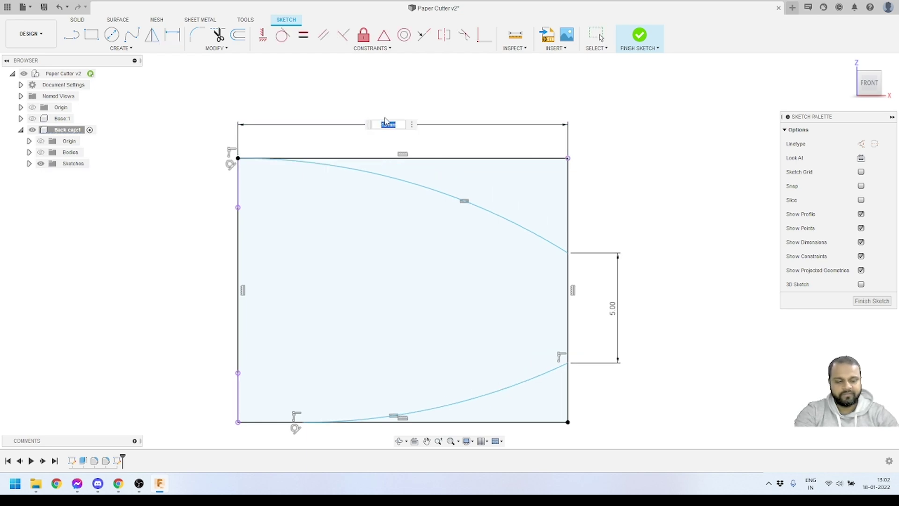
text(12)
key(Return)
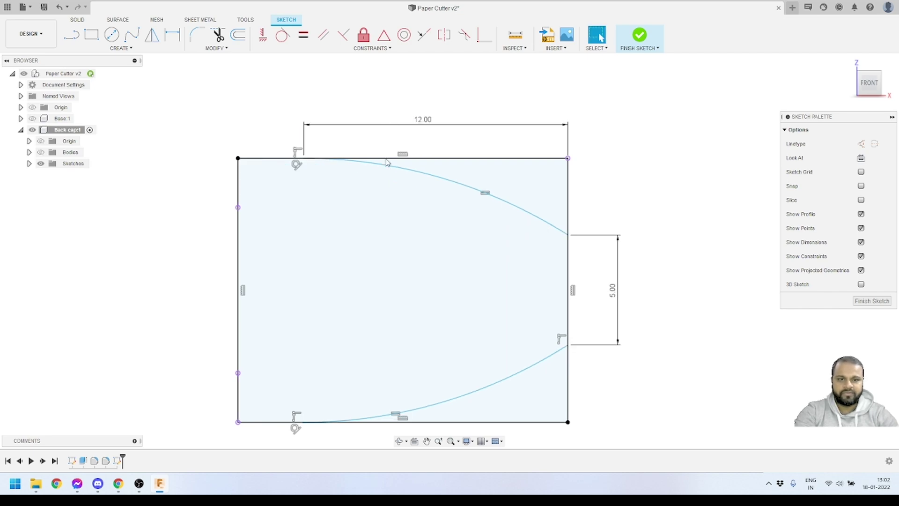
scroll(387, 162, down, 2)
scroll(389, 214, up, 1)
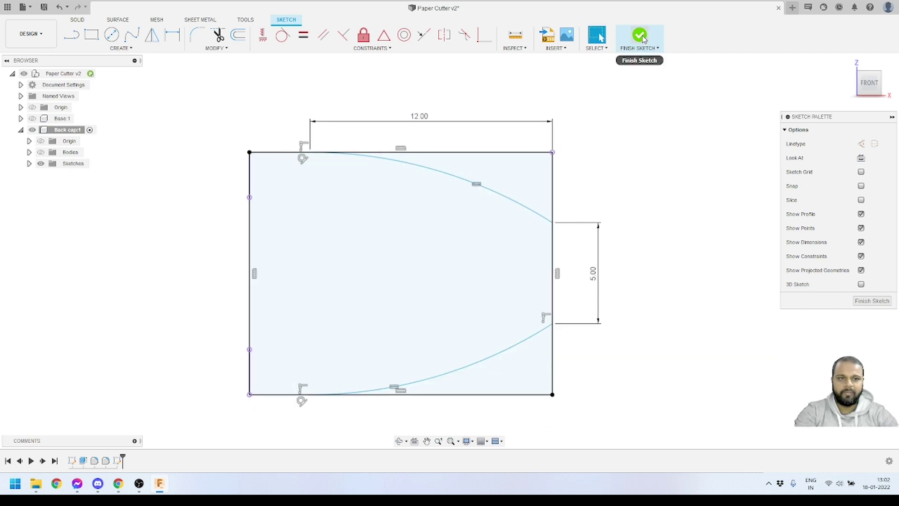
Finish the sketch and show the Back cap solid body again.
click(640, 35)
mouse_move(512, 190)
shift+middle_down()
mouse_move(484, 197)
mouse_move(553, 175)
shift+middle_up()
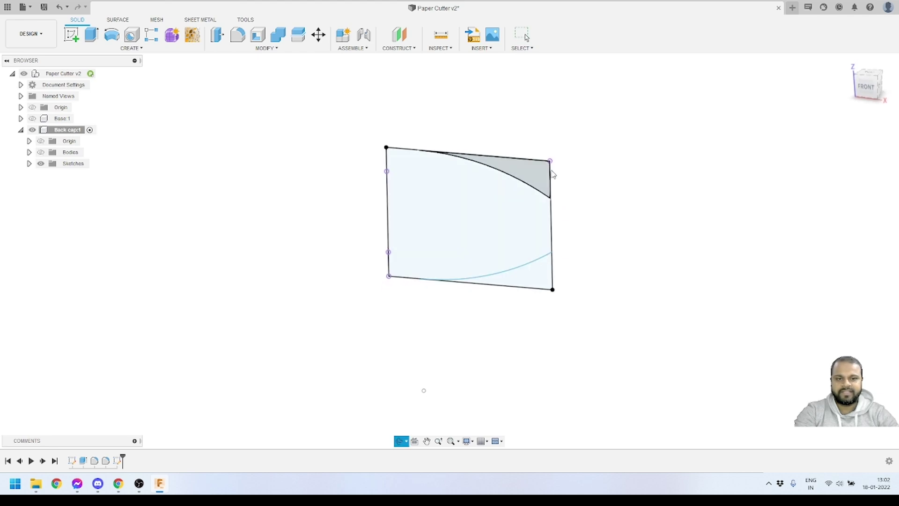
scroll(553, 174, up, 3)
click(41, 153)
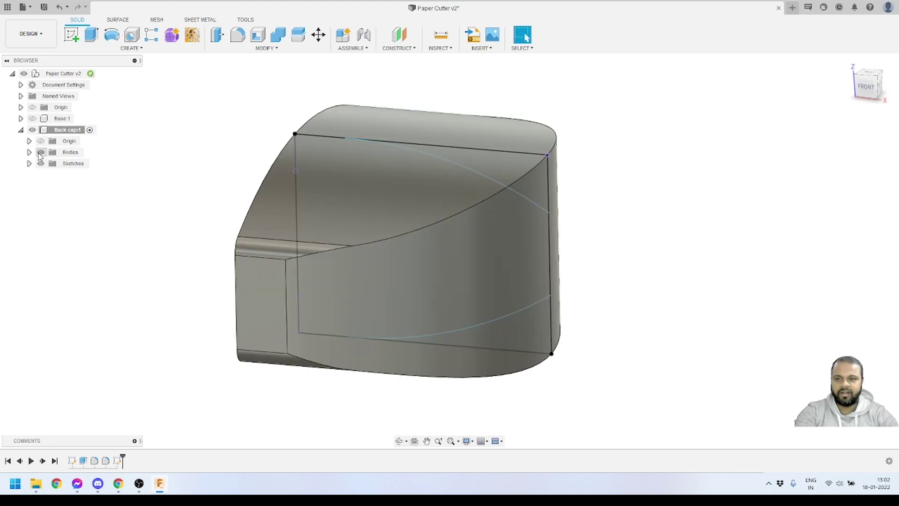
Cut both arc regions symmetrically through the body with a 24.159 mm extrude.
click(92, 35)
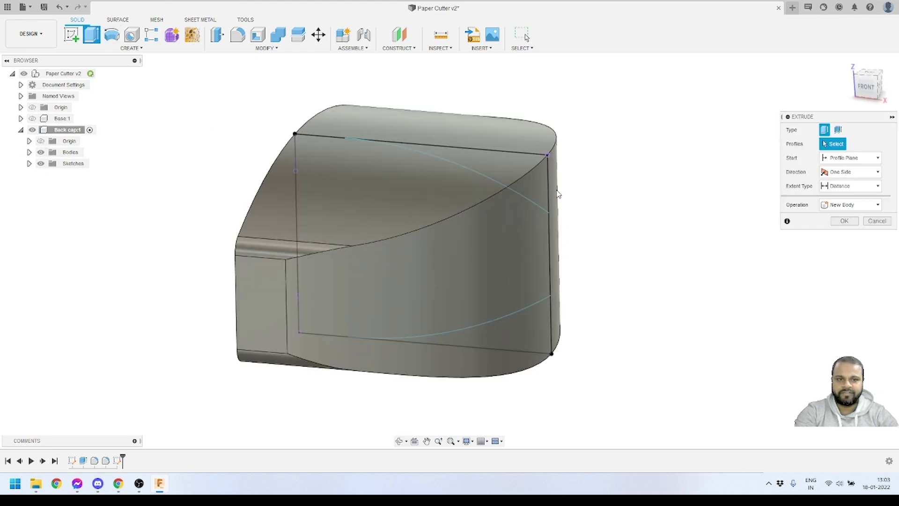
click(539, 181)
scroll(536, 336, down, 2)
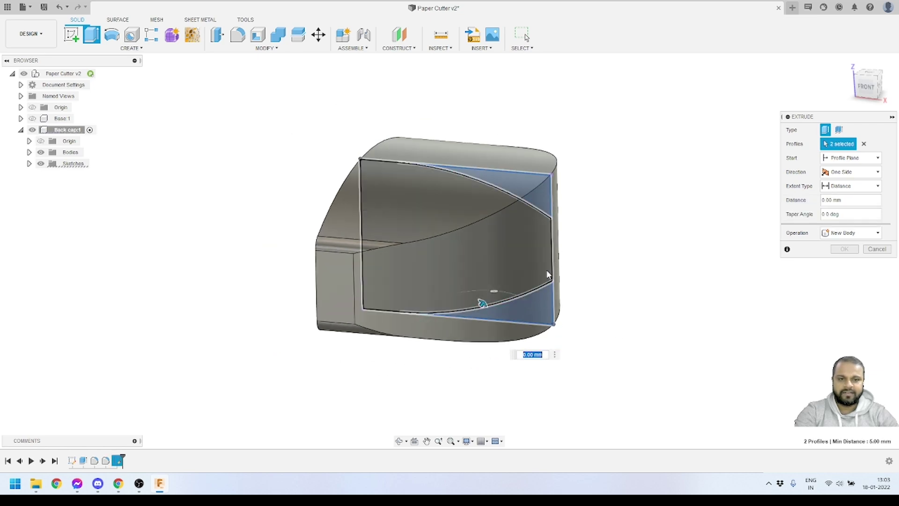
click(534, 309)
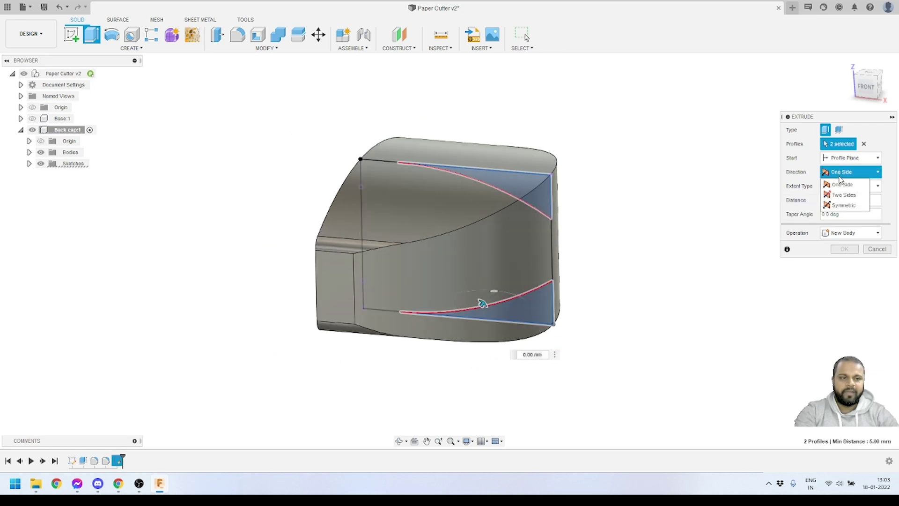
click(842, 206)
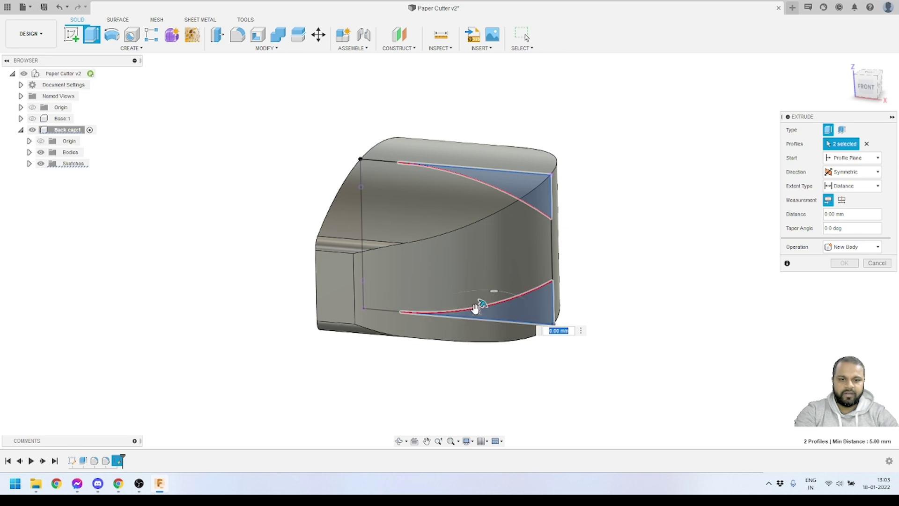
drag(481, 305, 386, 414)
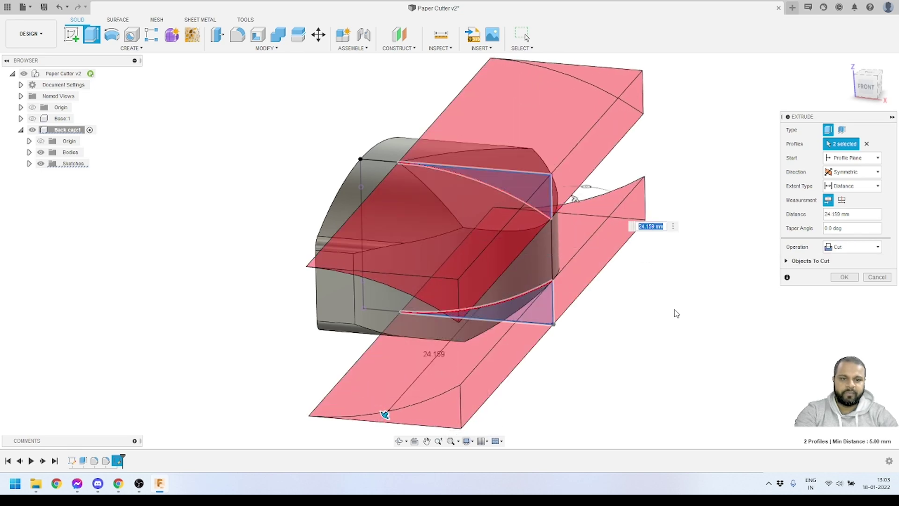
click(857, 277)
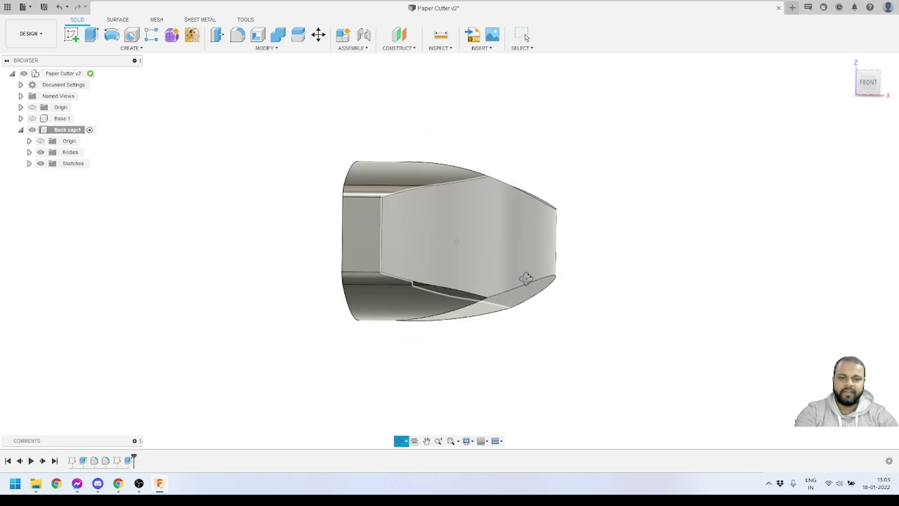
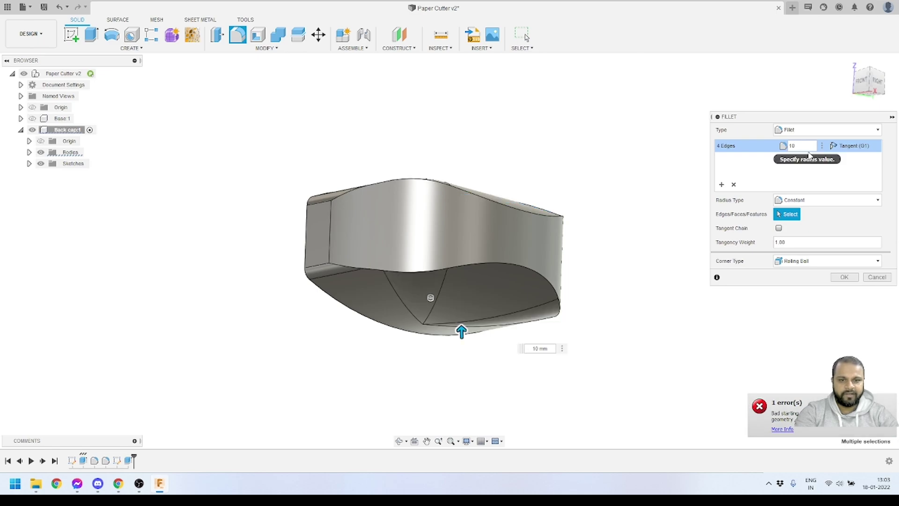
Increase the fillet on the back cap's four top edges to a 24 mm radius and apply it.
shift+middle_drag(424, 269, 374, 192)
scroll(485, 207, up, 3)
double_click(789, 145)
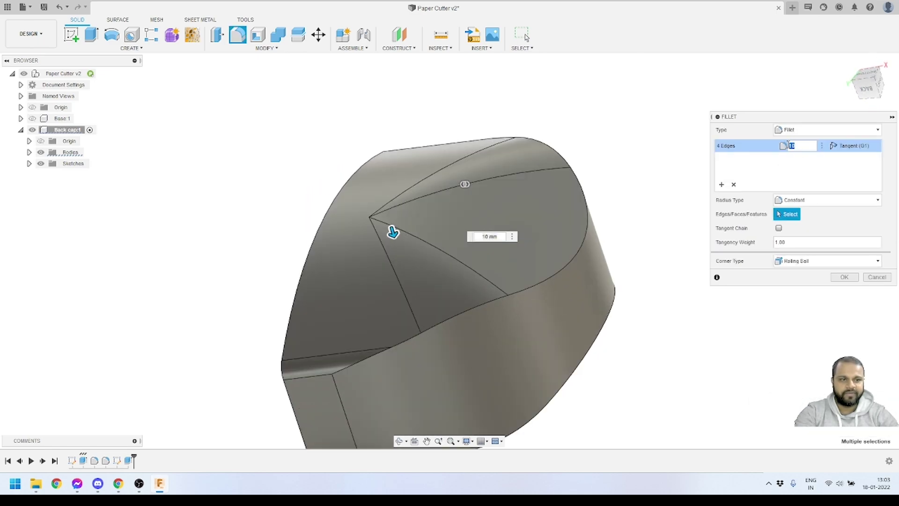
text(15)
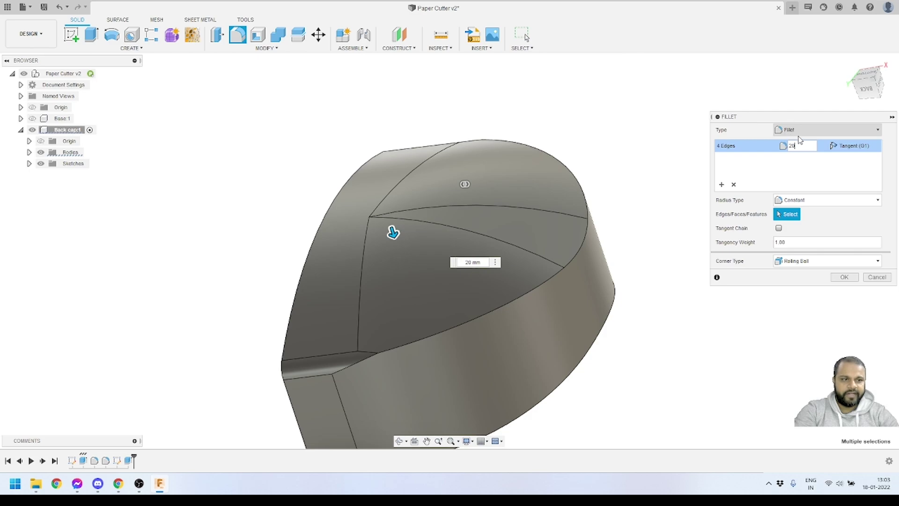
drag(799, 146, 781, 148)
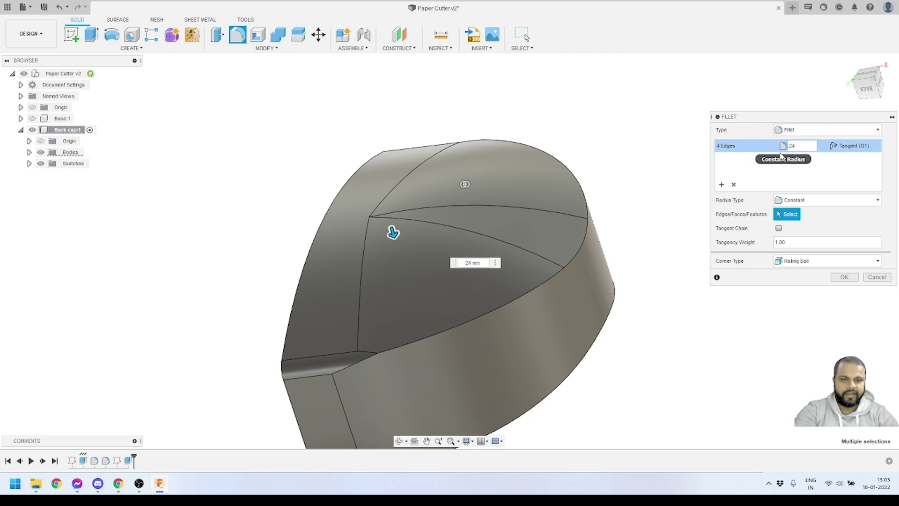
shift+middle_drag(539, 206, 515, 238)
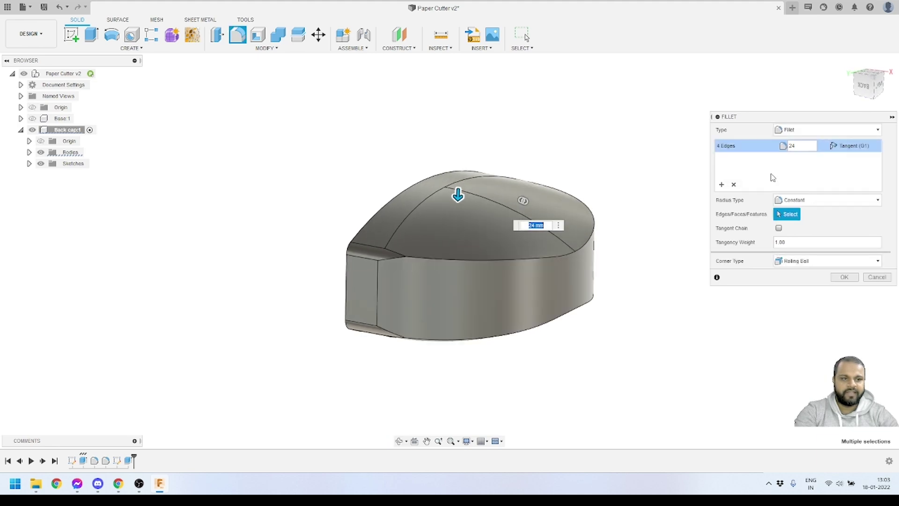
shift+middle_drag(542, 280, 562, 265)
click(844, 277)
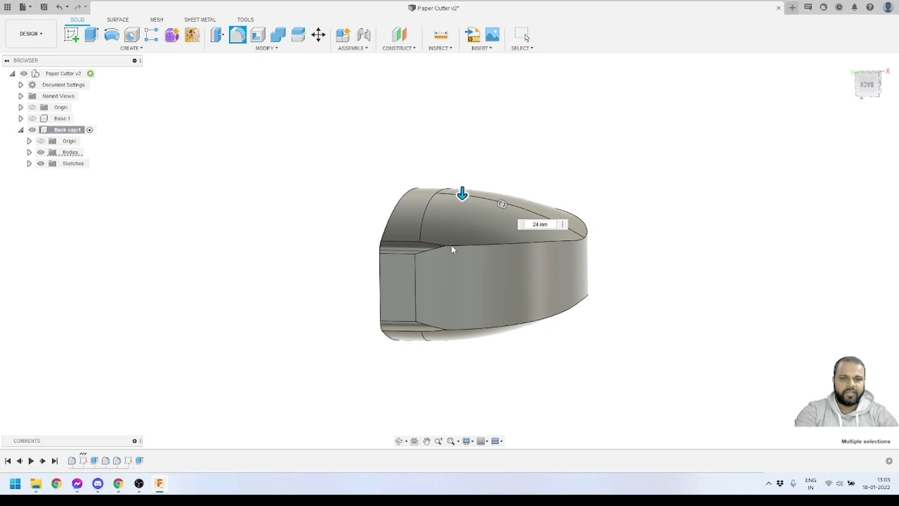
shift+middle_drag(451, 245, 451, 275)
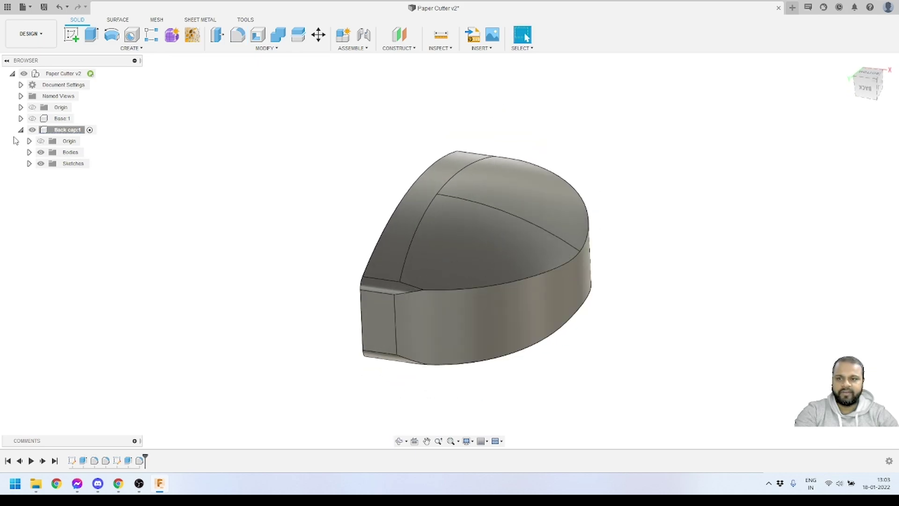
Show Base:1 to compare its fit against the back cap, hide it again, and begin a new fillet.
click(33, 119)
shift+middle_drag(221, 183, 337, 263)
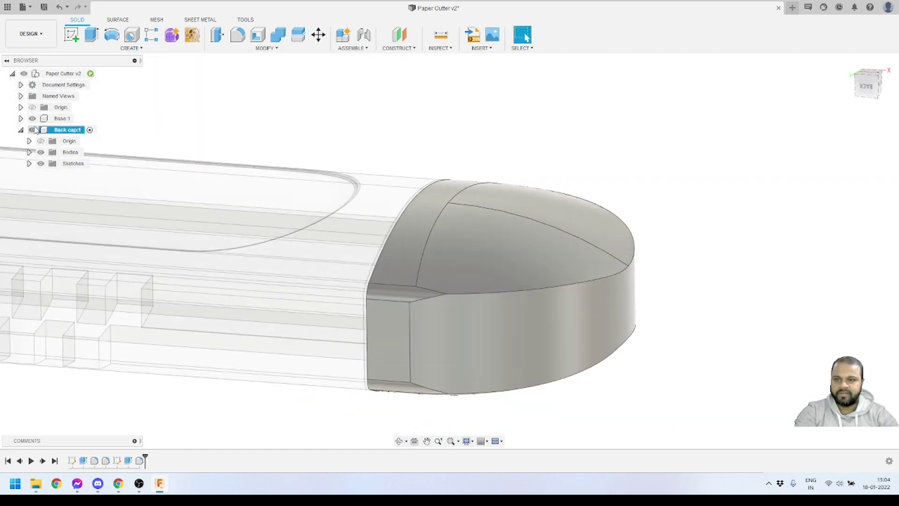
click(33, 118)
scroll(501, 211, down, 2)
shift+middle_drag(501, 211, 515, 276)
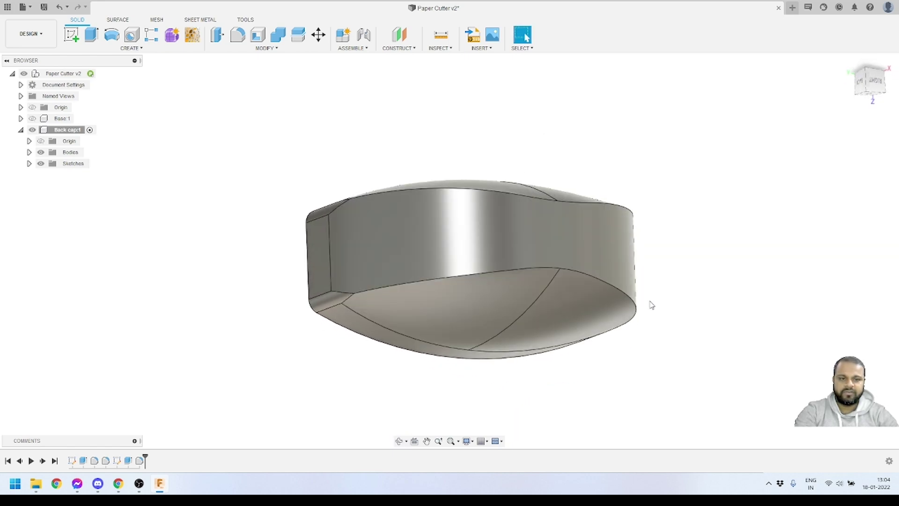
shift+middle_drag(492, 224, 488, 248)
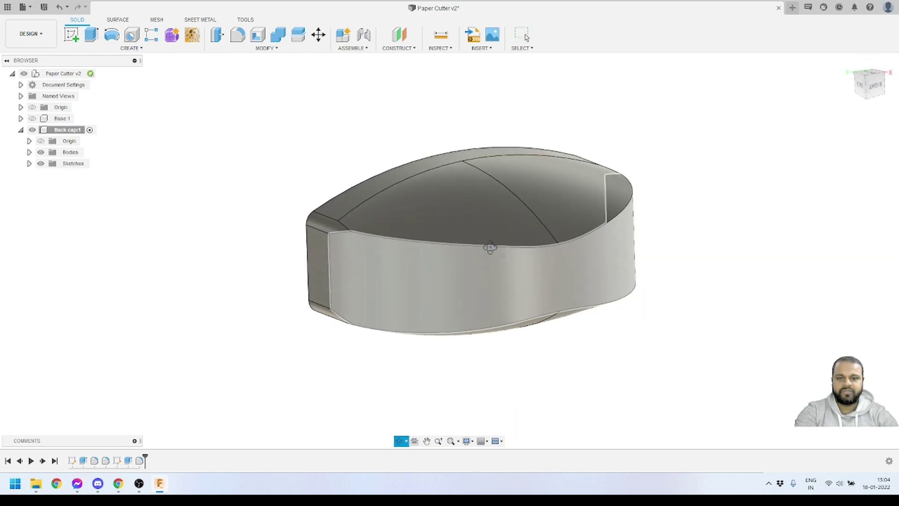
click(238, 36)
Fillet the hollow back cap's eight outer and inner rim edges at 1 mm.
click(402, 238)
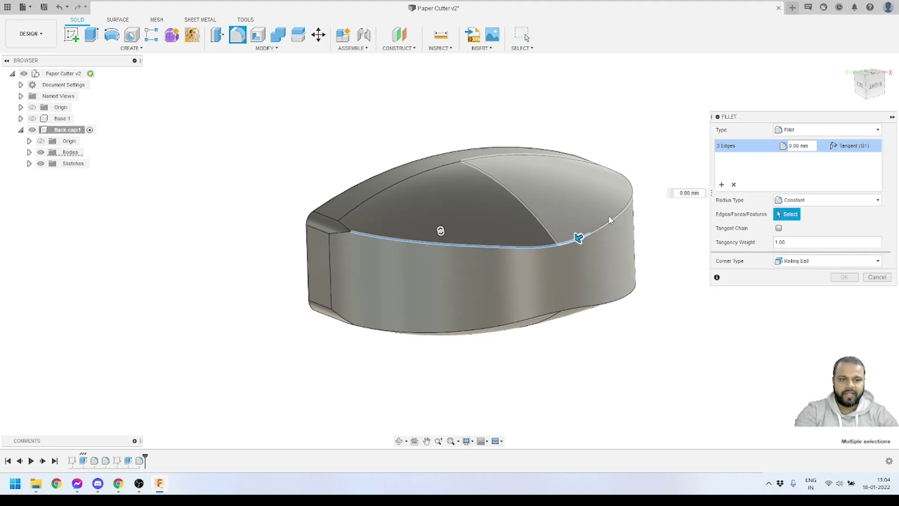
click(490, 334)
shift+middle_drag(488, 349, 450, 232)
click(519, 230)
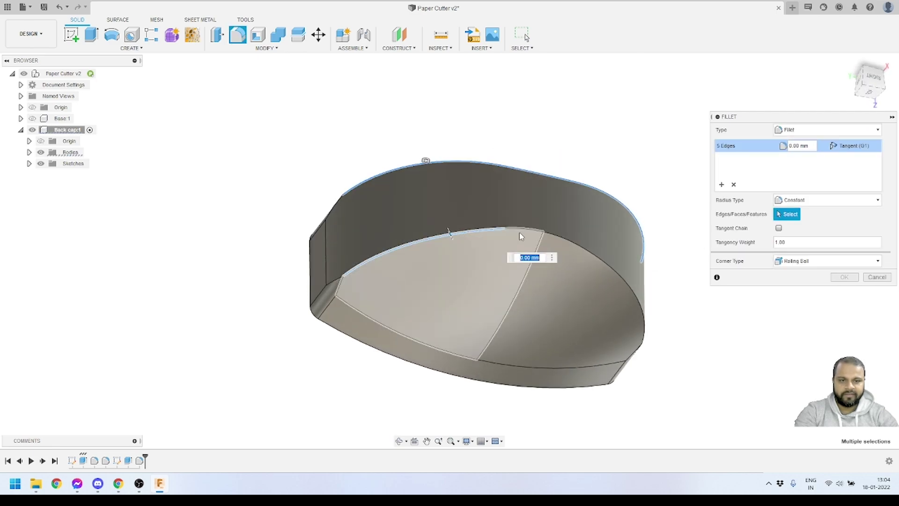
click(555, 240)
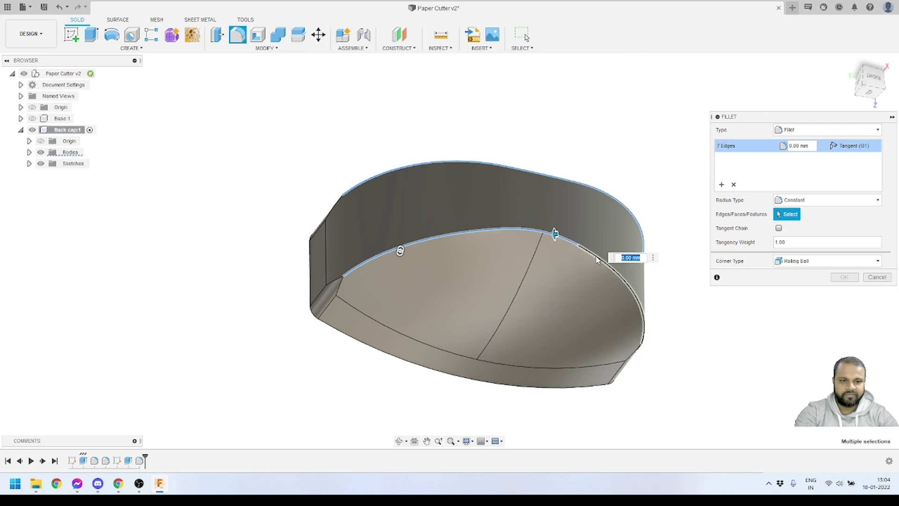
click(627, 287)
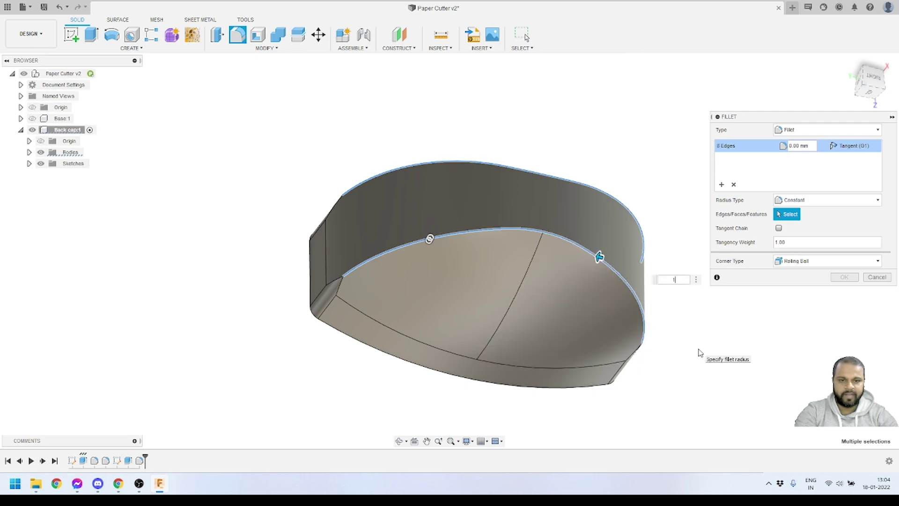
click(844, 277)
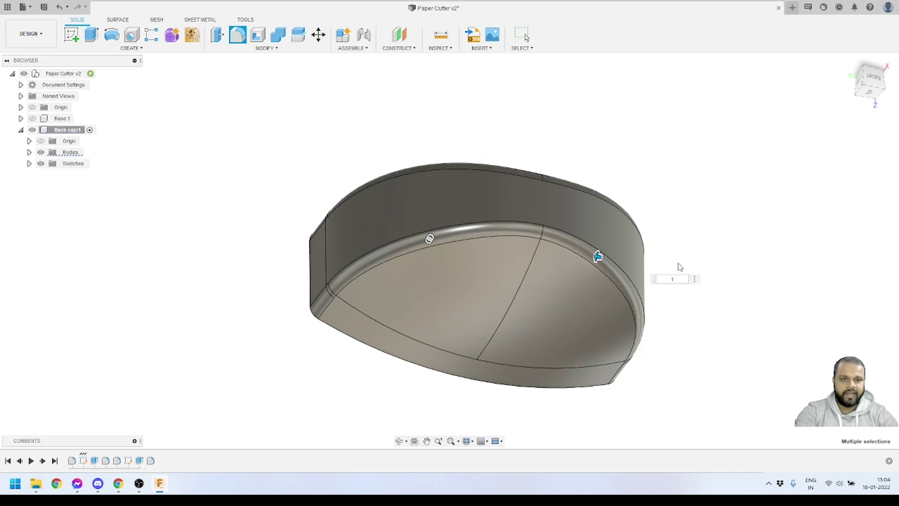
shift+middle_drag(502, 261, 503, 295)
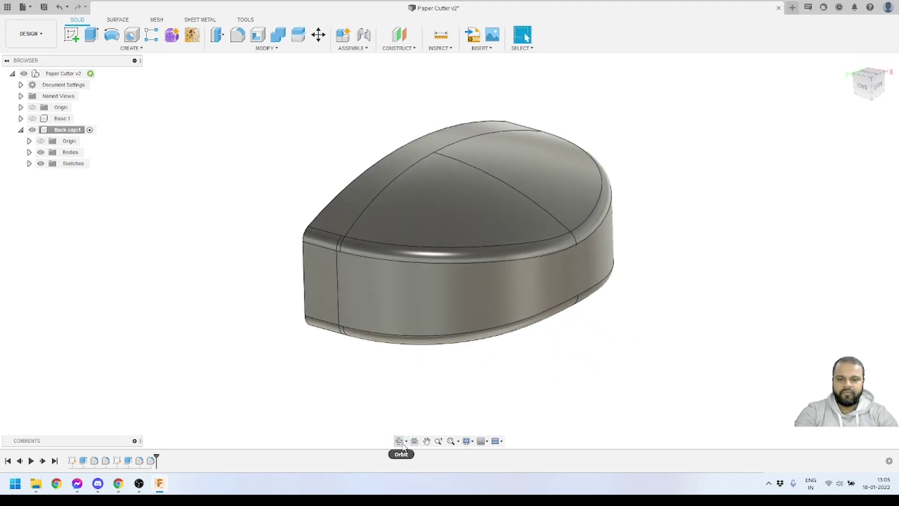
Expand Back cap:1's sketches, make Sketch2 visible, and bring up its context menu.
click(399, 443)
scroll(535, 271, up, 2)
key(Escape)
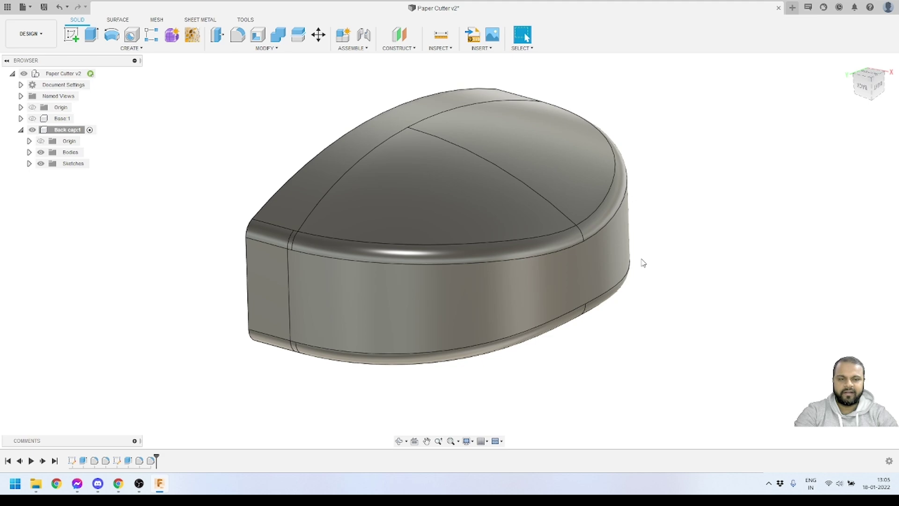
scroll(591, 260, down, 3)
scroll(546, 287, up, 3)
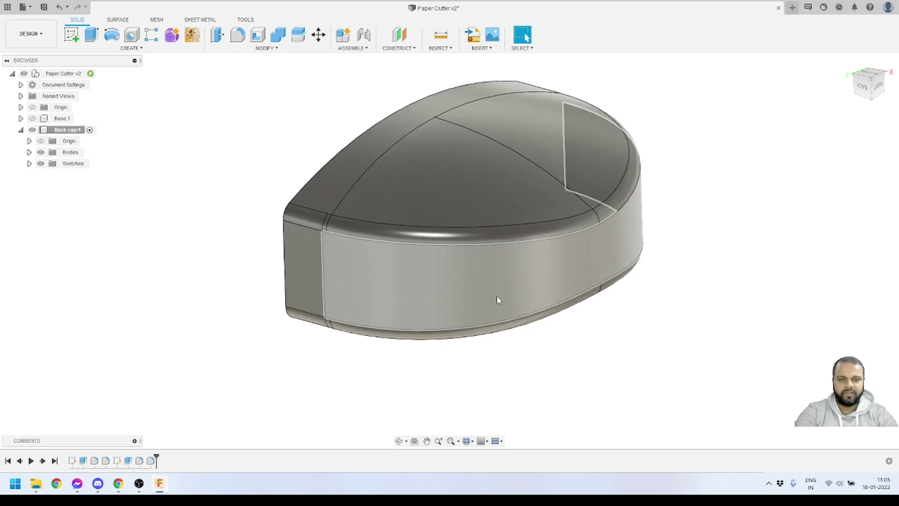
click(399, 441)
key(Escape)
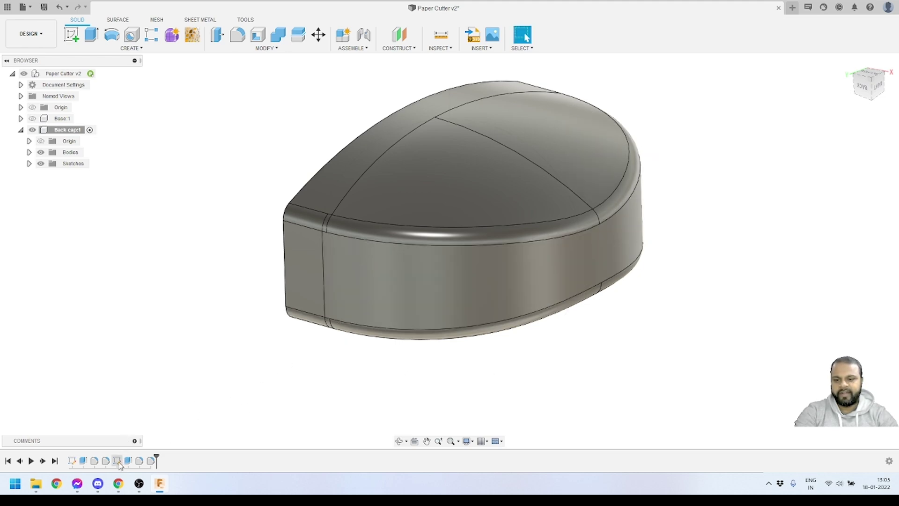
click(28, 163)
click(51, 188)
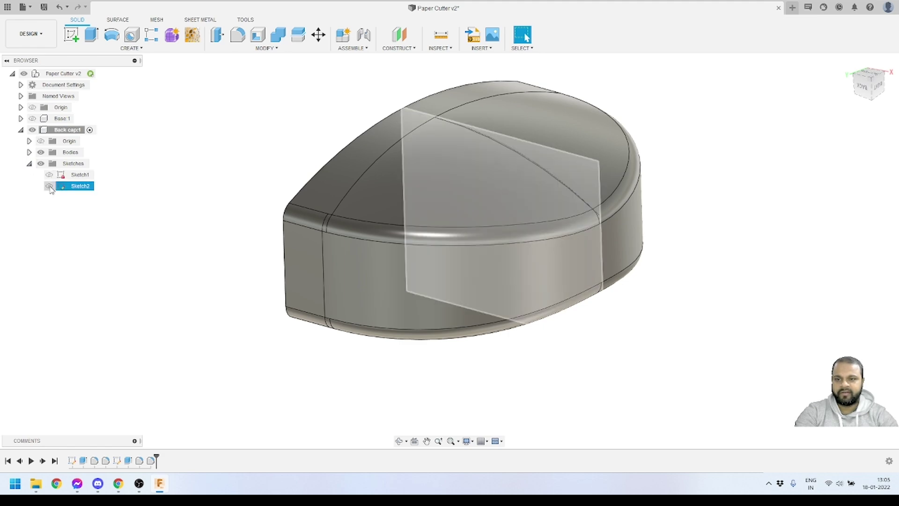
click(49, 186)
mouse_move(487, 258)
shift+middle_down()
mouse_move(569, 243)
mouse_move(538, 268)
shift+middle_up()
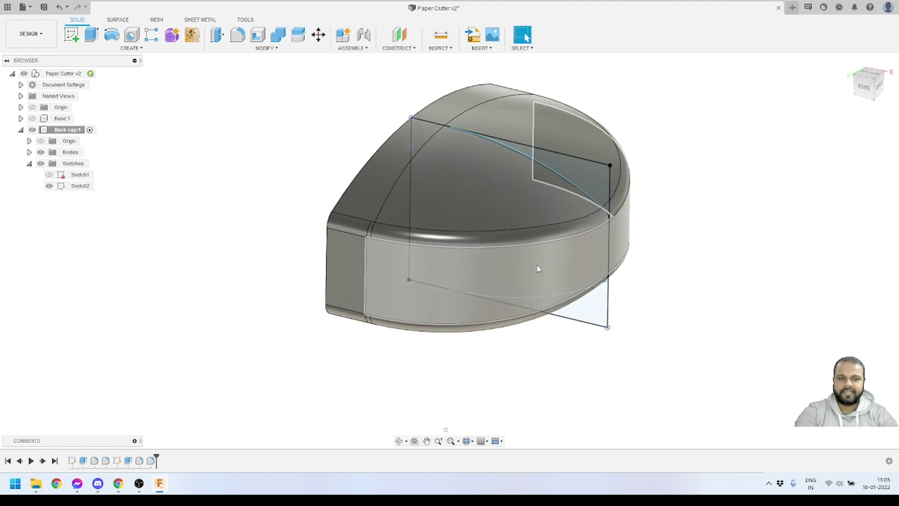
right_click(79, 188)
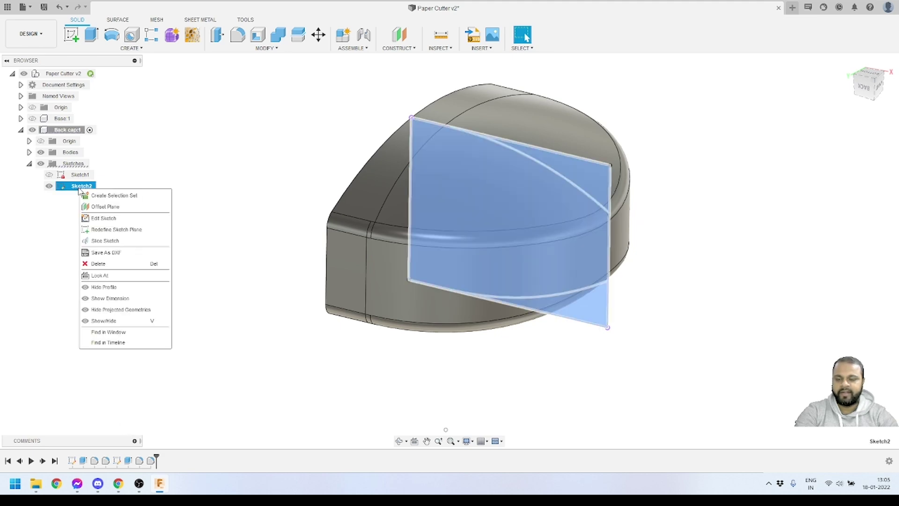
Edit Sketch2 and constrain its upper and lower arcs to be equal.
click(103, 219)
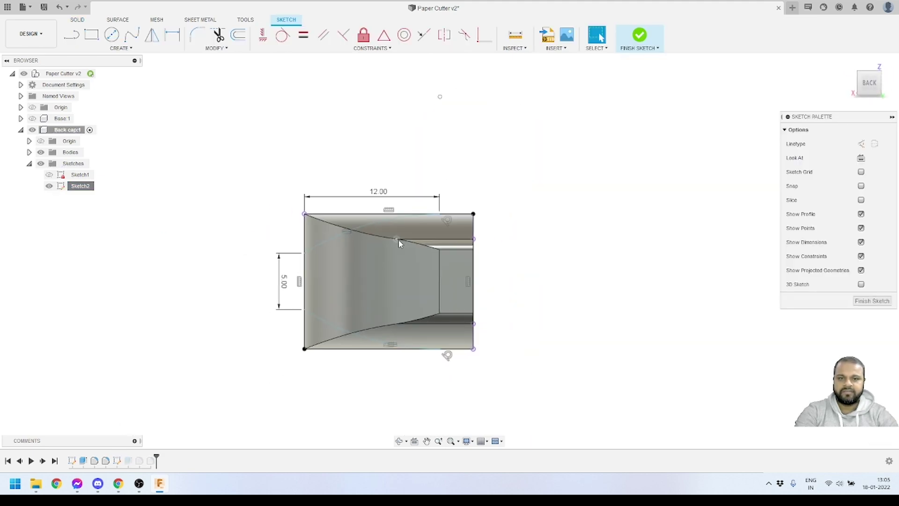
scroll(290, 320, up, 9)
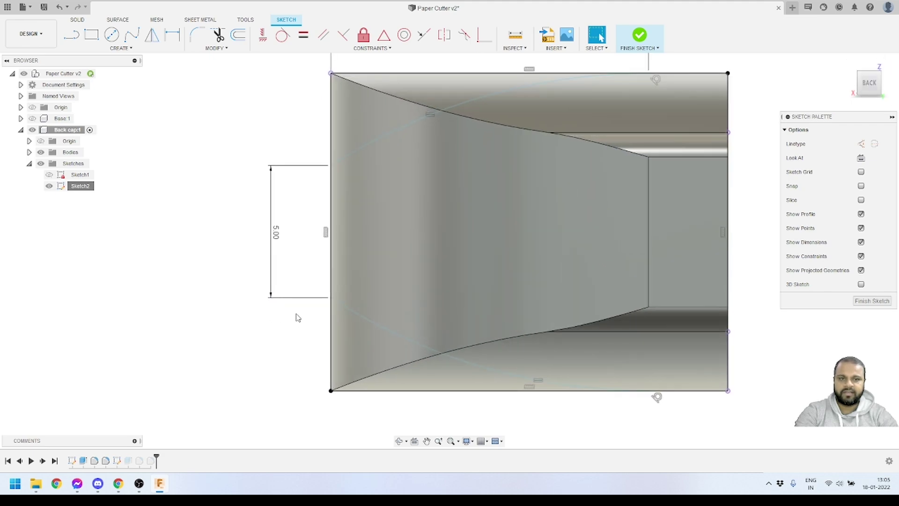
scroll(297, 316, down, 5)
scroll(365, 221, up, 2)
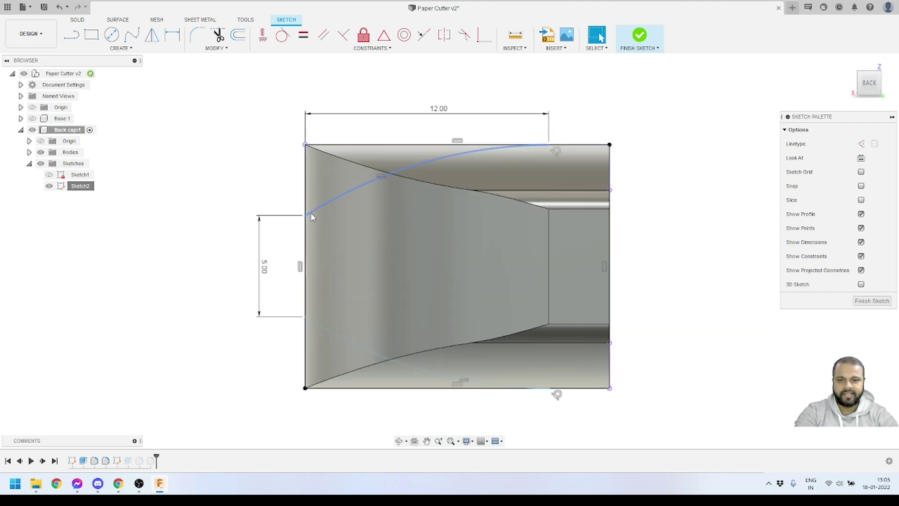
mouse_move(308, 219)
mouse_down()
mouse_move(310, 196)
mouse_move(310, 234)
mouse_move(316, 195)
mouse_move(317, 220)
mouse_up()
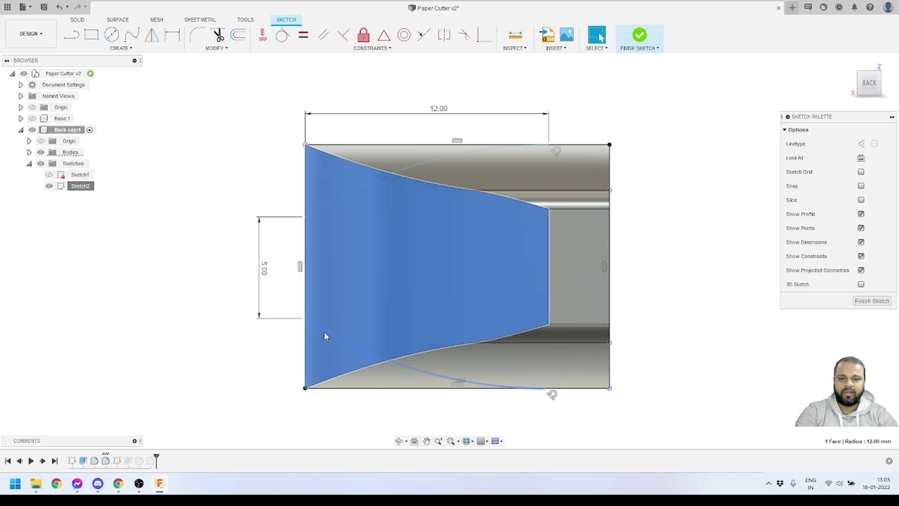
click(324, 331)
shift+click(328, 206)
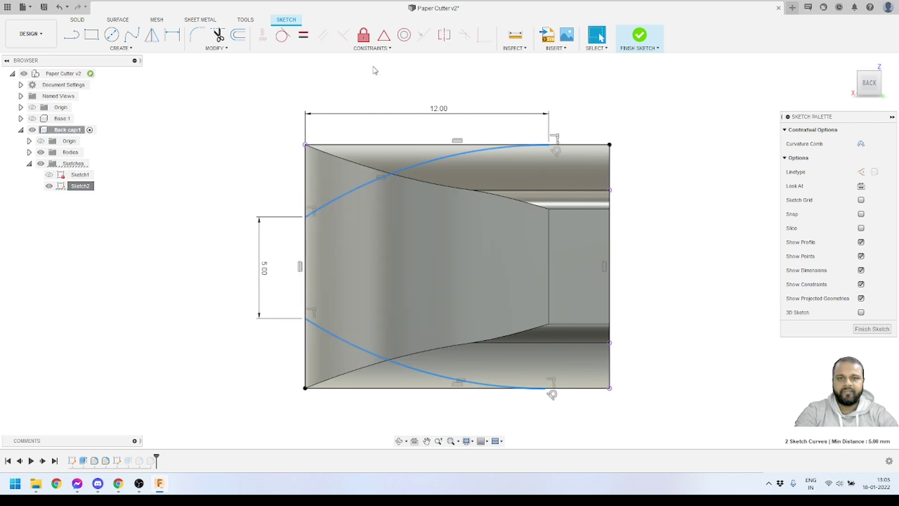
click(304, 36)
key(Escape)
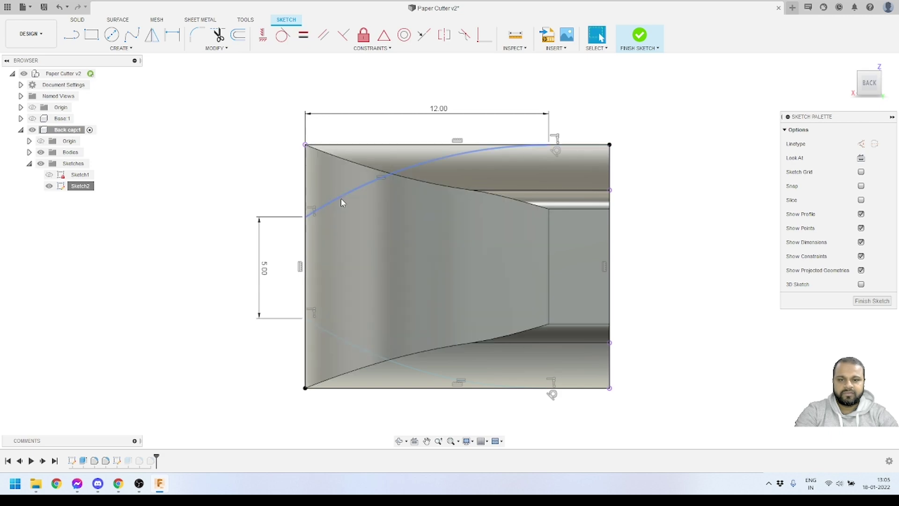
mouse_move(342, 201)
mouse_down()
mouse_move(342, 241)
mouse_move(342, 211)
mouse_up()
key(Escape)
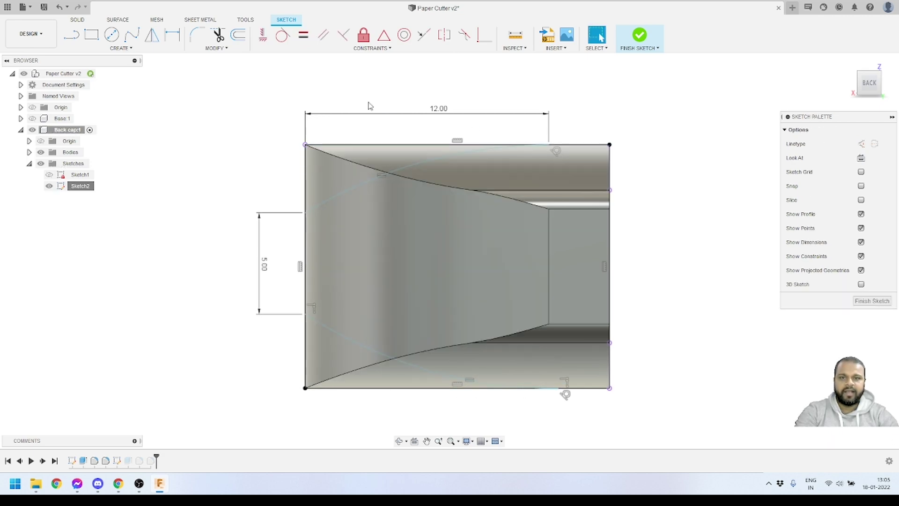
Align the arc's top endpoint vertically with its other endpoint.
click(261, 39)
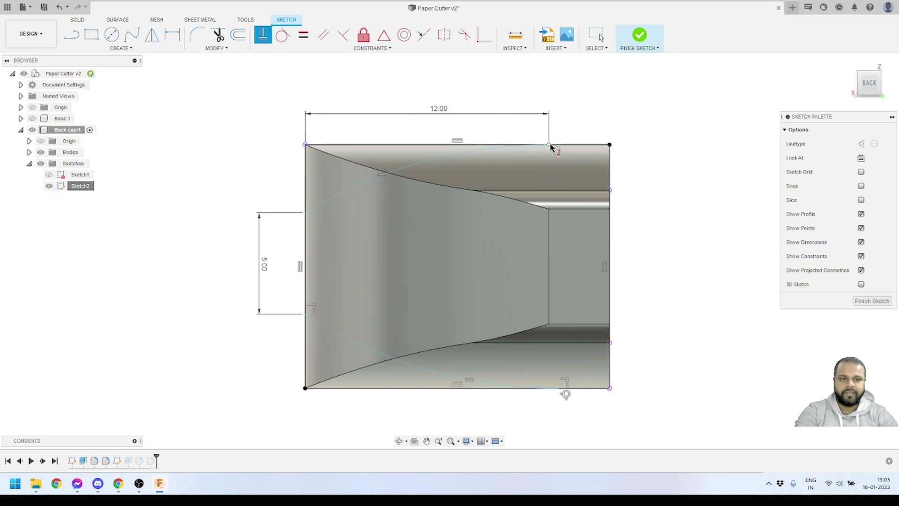
click(549, 145)
click(558, 388)
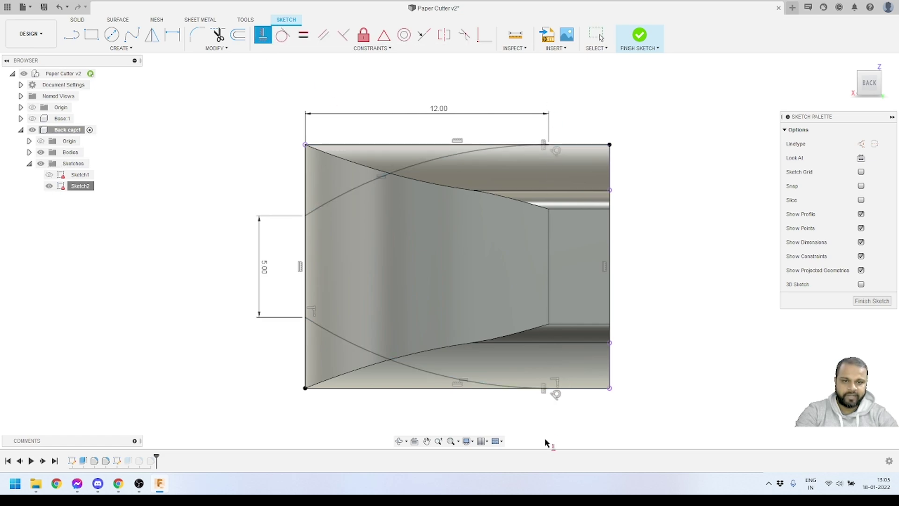
key(Escape)
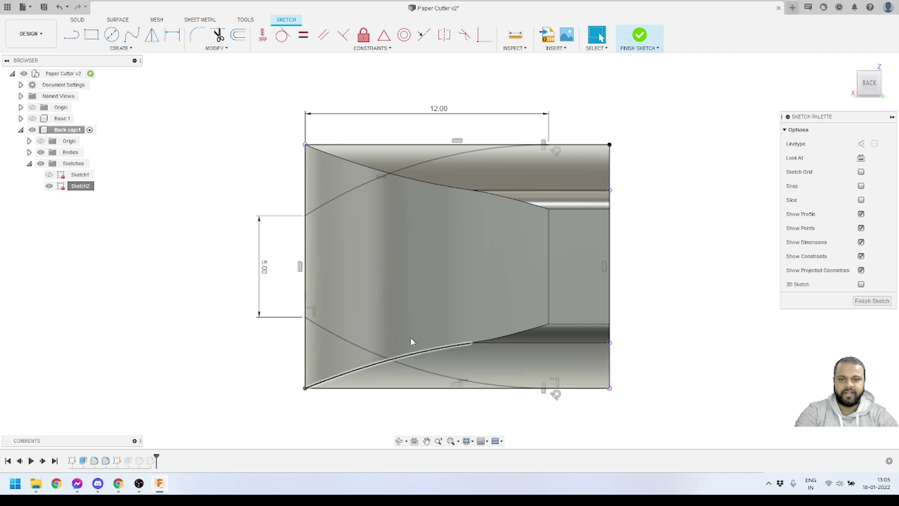
Draw a centre rectangle across the profile's left edge.
click(120, 48)
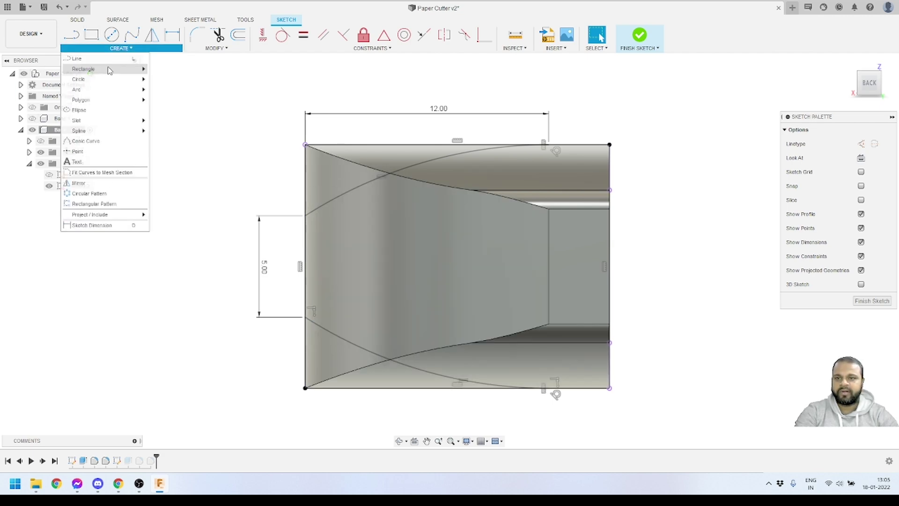
mouse_move(127, 69)
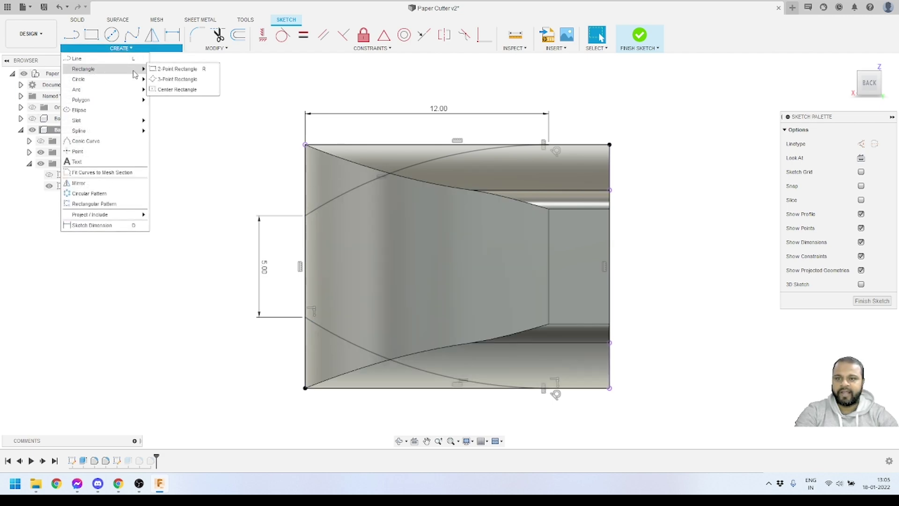
click(177, 90)
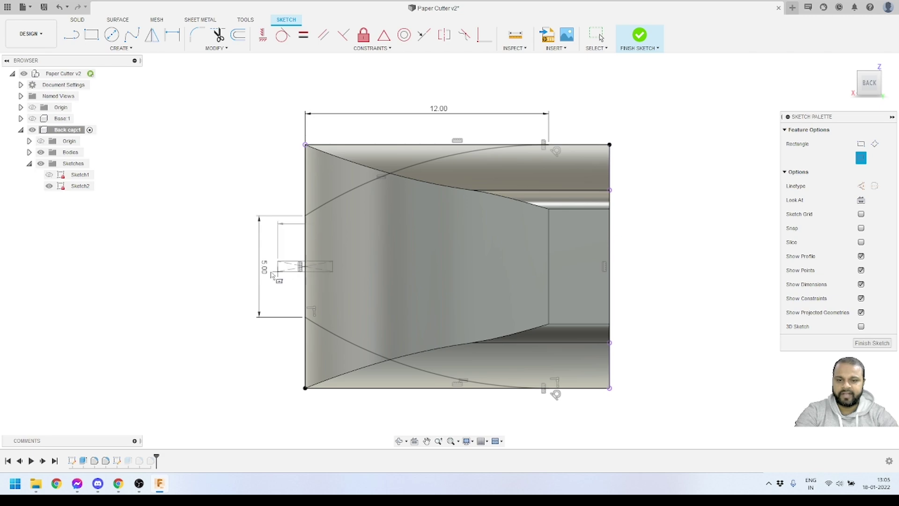
click(197, 281)
key(Escape)
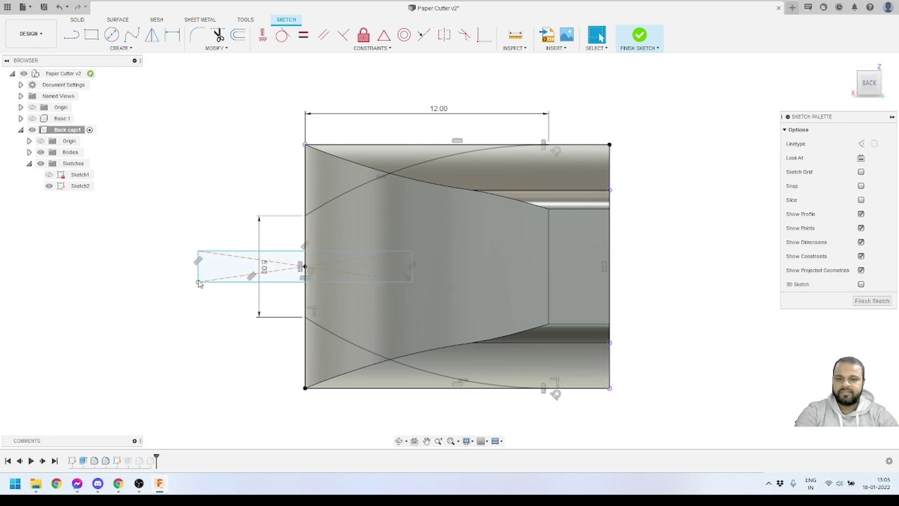
Dimension the rectangle's height to 1.5.
click(172, 34)
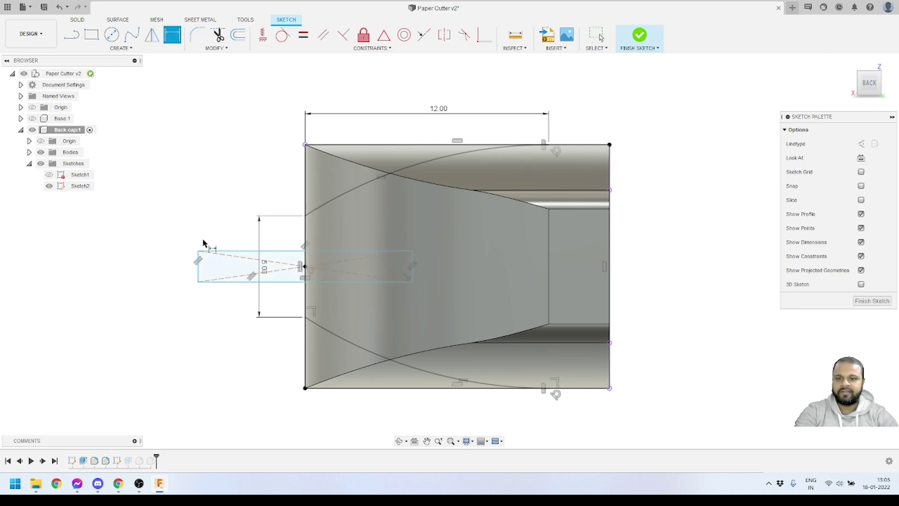
click(193, 269)
click(183, 261)
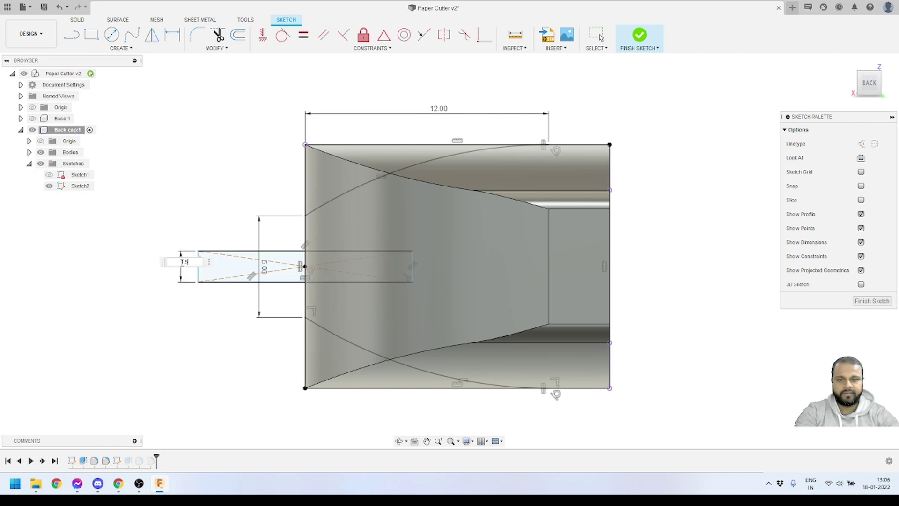
text(1.5)
key(Return)
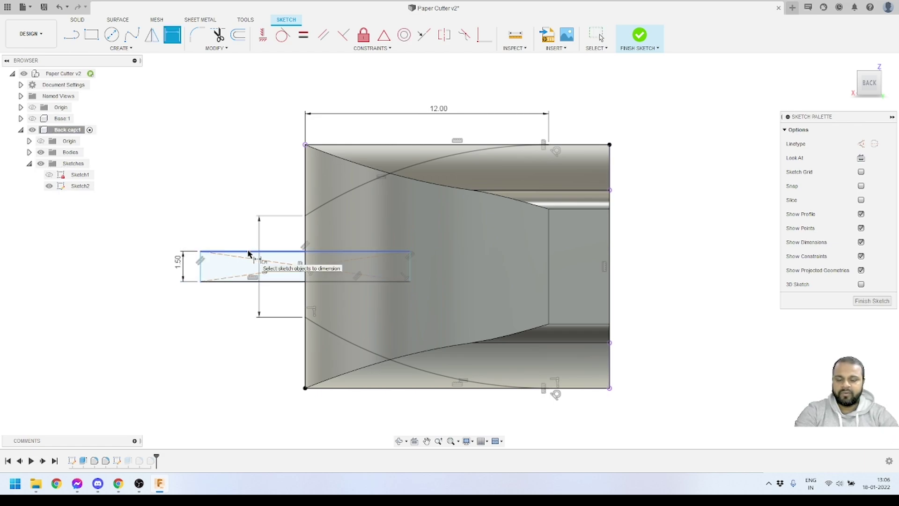
Dimension the rectangle's width and change it from 10.334 to 14.
click(249, 252)
click(251, 236)
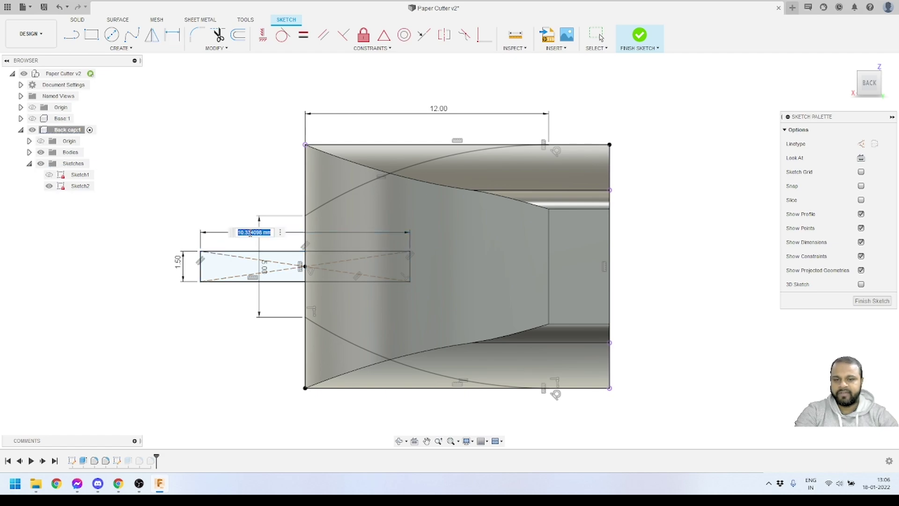
key(Return)
key(Escape)
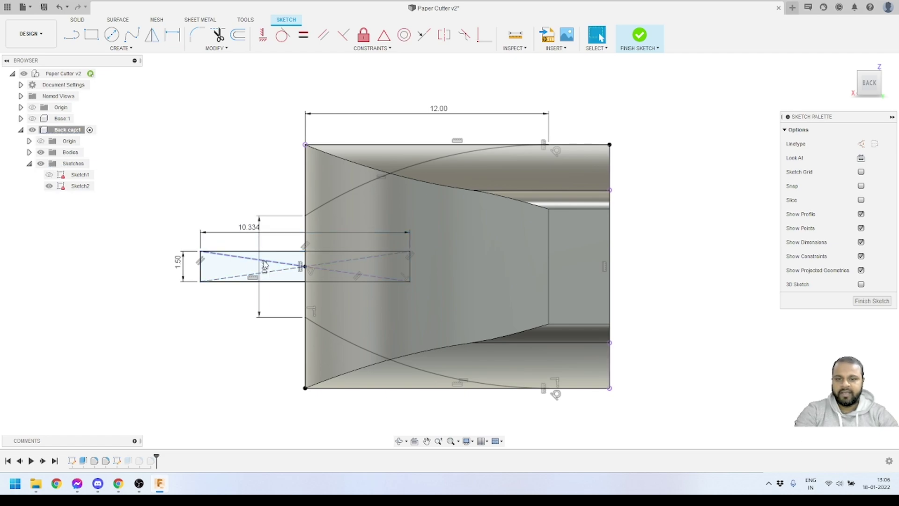
double_click(242, 229)
text(14)
key(Return)
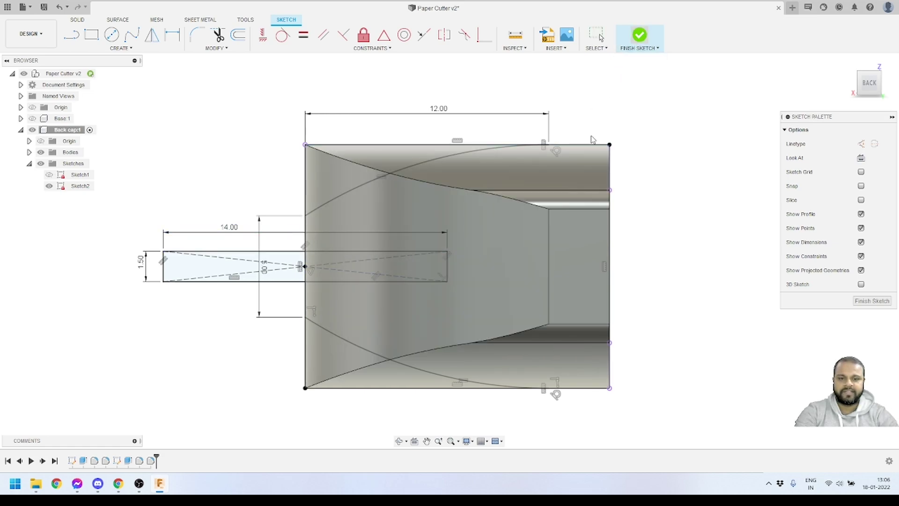
scroll(452, 248, down, 2)
mouse_move(406, 268)
shift+middle_down()
mouse_move(431, 282)
mouse_move(279, 248)
shift+middle_up()
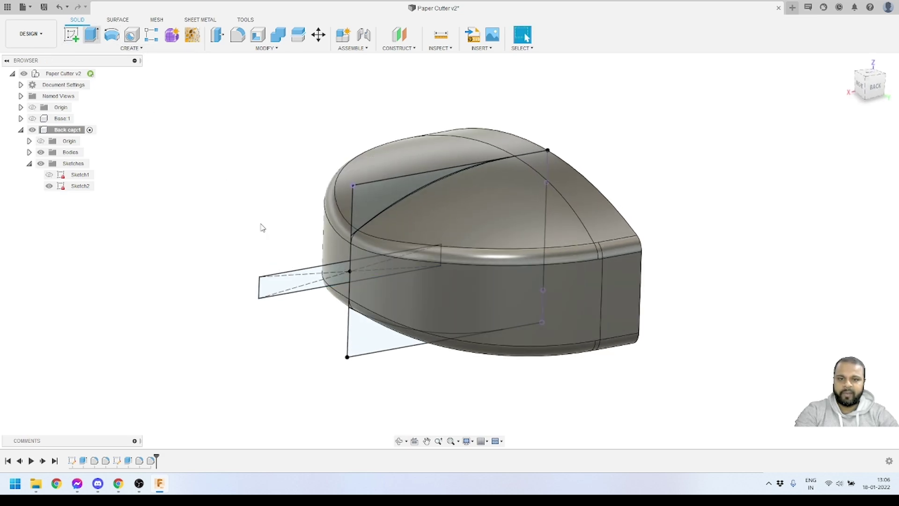
Cut both rectangle profiles symmetrically through the back cap as a slot, then hide Sketch2.
key(e)
click(305, 281)
click(395, 262)
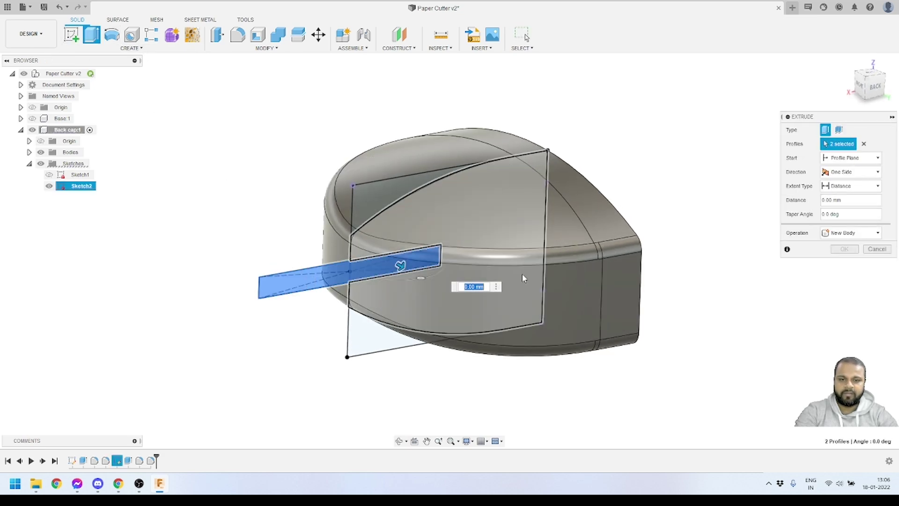
click(846, 172)
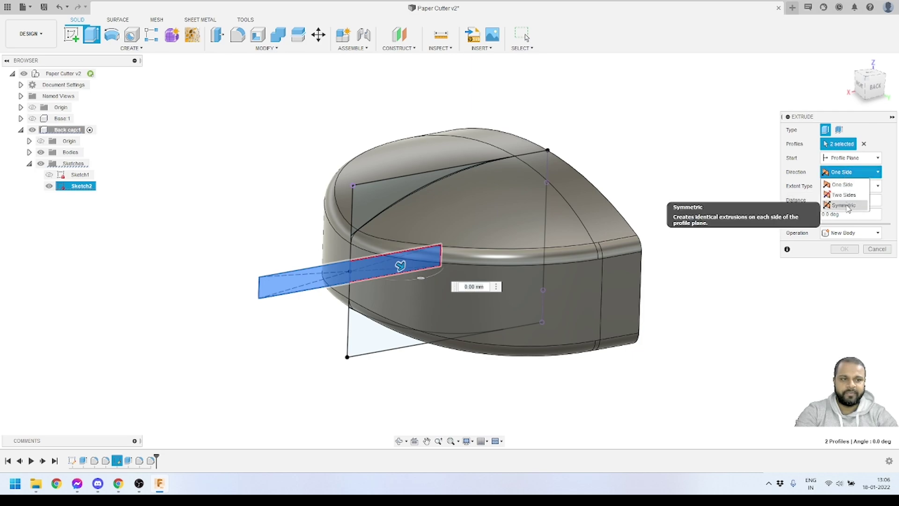
click(849, 207)
drag(401, 266, 539, 371)
click(845, 280)
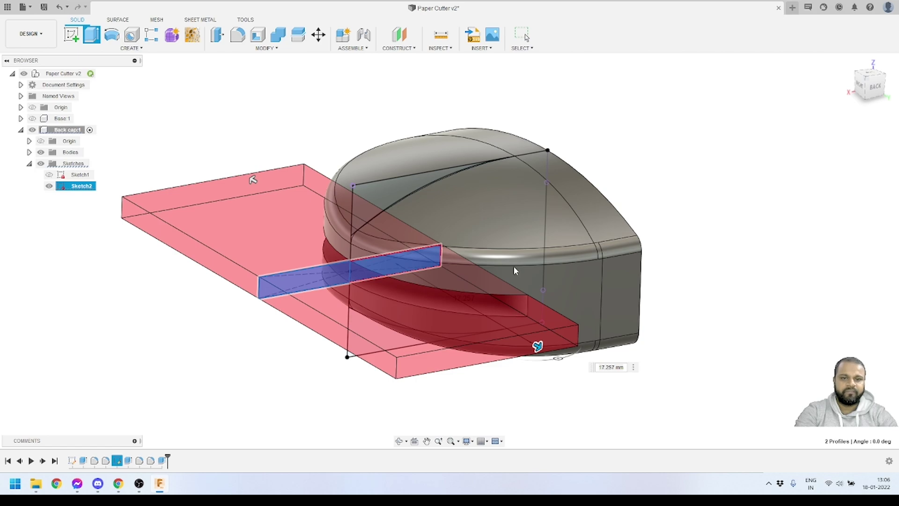
scroll(461, 265, down, 2)
mouse_move(390, 302)
shift+middle_down()
mouse_move(418, 272)
mouse_move(404, 303)
mouse_move(370, 267)
mouse_move(431, 259)
shift+middle_up()
click(524, 36)
click(48, 186)
Fillet the four edges at the slot's end with a 2 mm radius.
scroll(431, 259, up, 2)
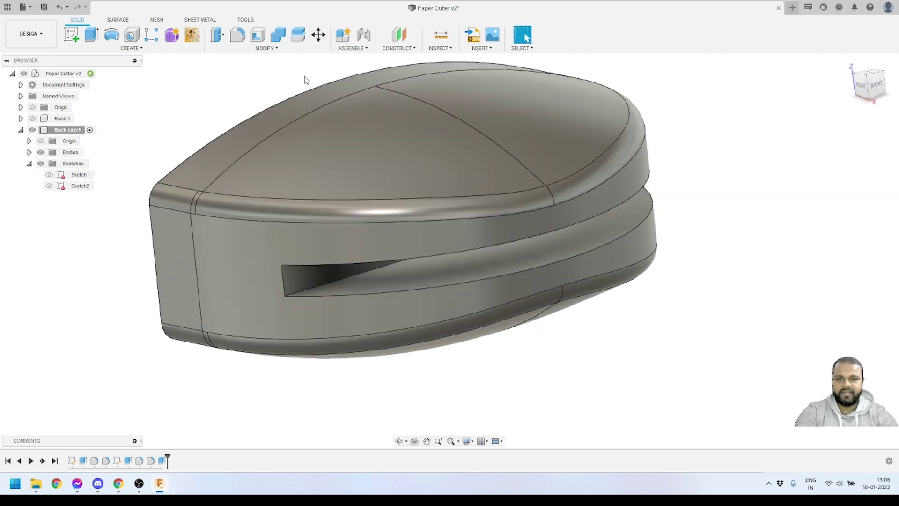
click(241, 40)
click(285, 284)
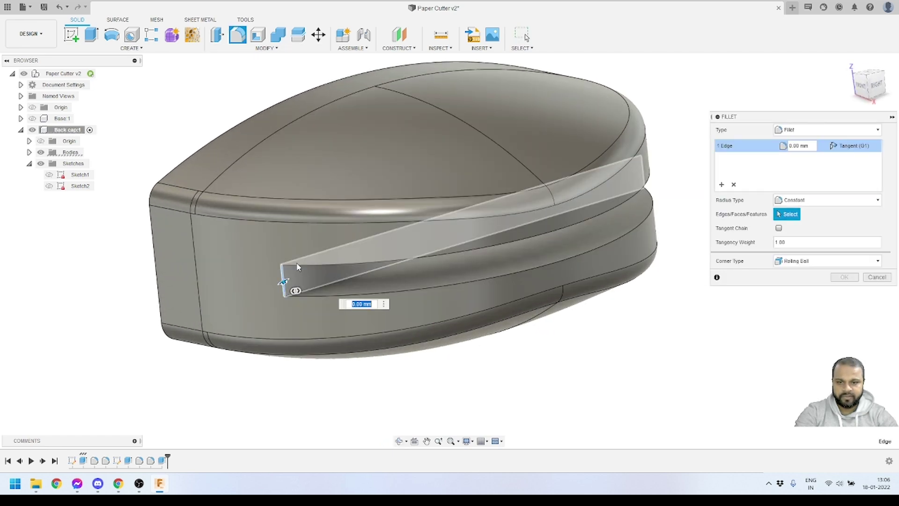
click(291, 297)
scroll(291, 296, down, 2)
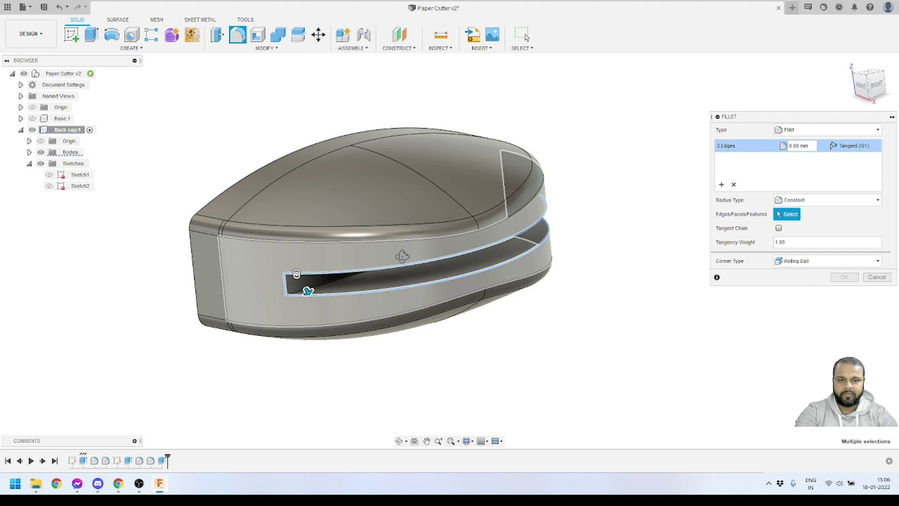
shift+middle_drag(402, 254, 292, 279)
scroll(457, 281, up, 4)
click(490, 300)
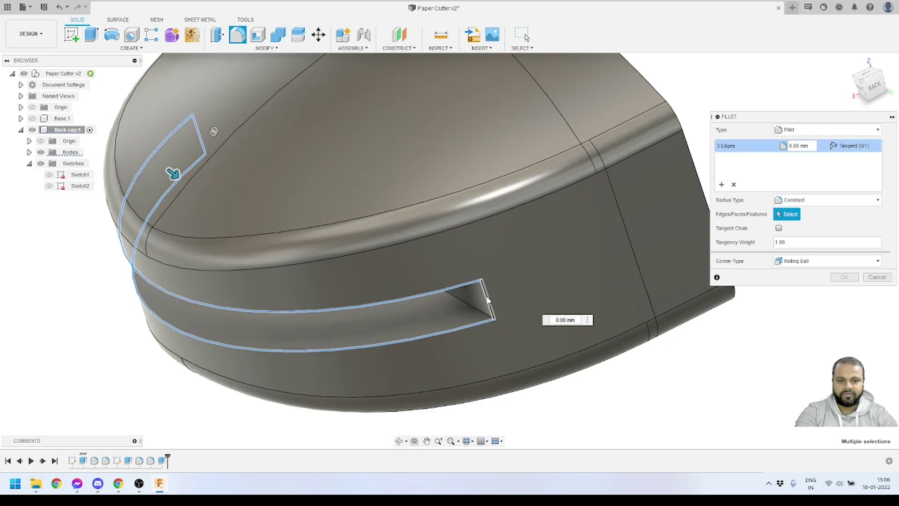
text(2)
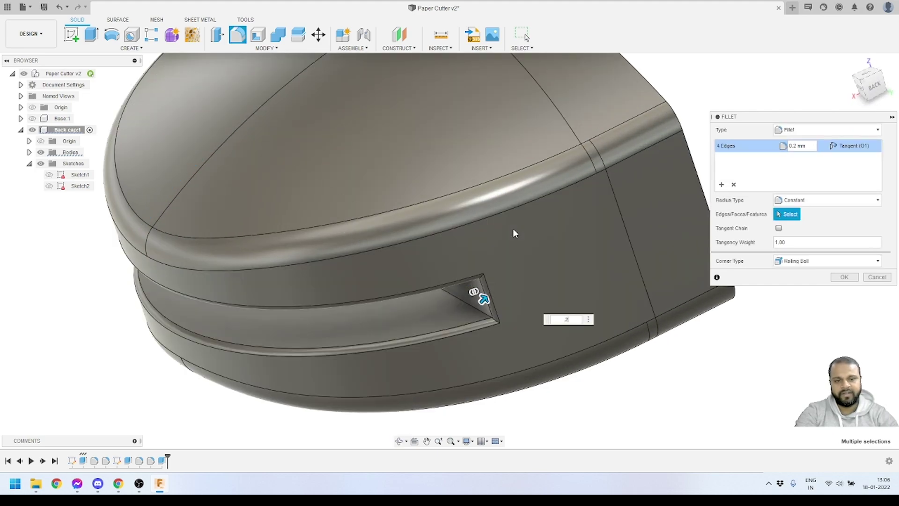
click(843, 277)
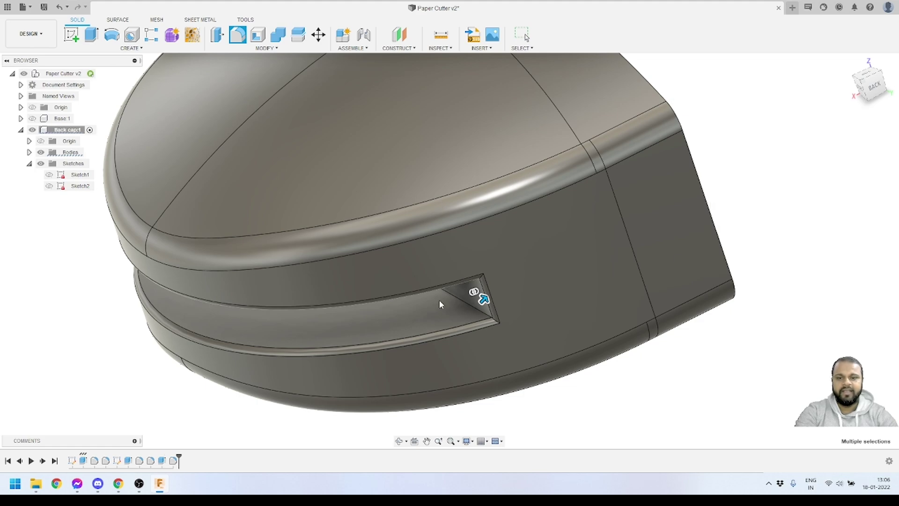
scroll(420, 304, down, 5)
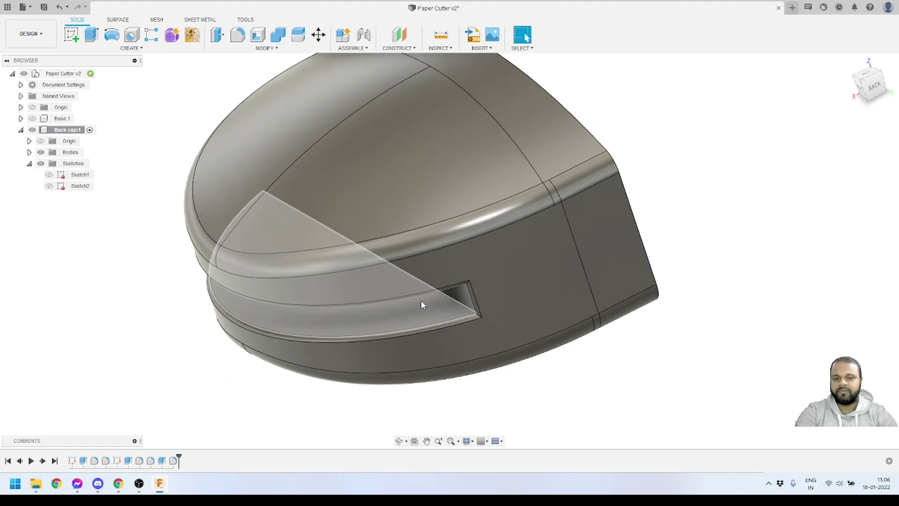
shift+middle_drag(482, 290, 532, 247)
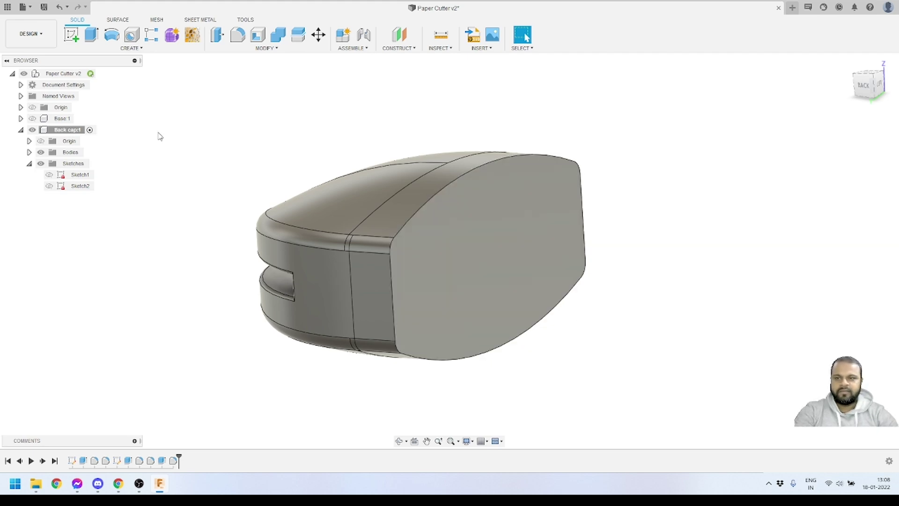
Select the back cap's flat back face to inspect it, then orbit to face it squarely.
click(483, 247)
key(Escape)
shift+middle_drag(437, 235, 482, 234)
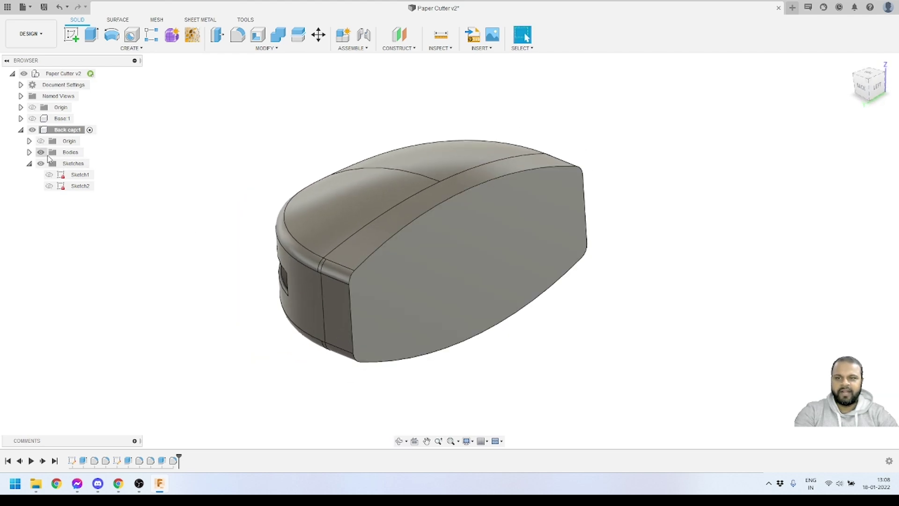
Show Base:1 and browse its sketches to locate the stepped rail profile.
click(21, 118)
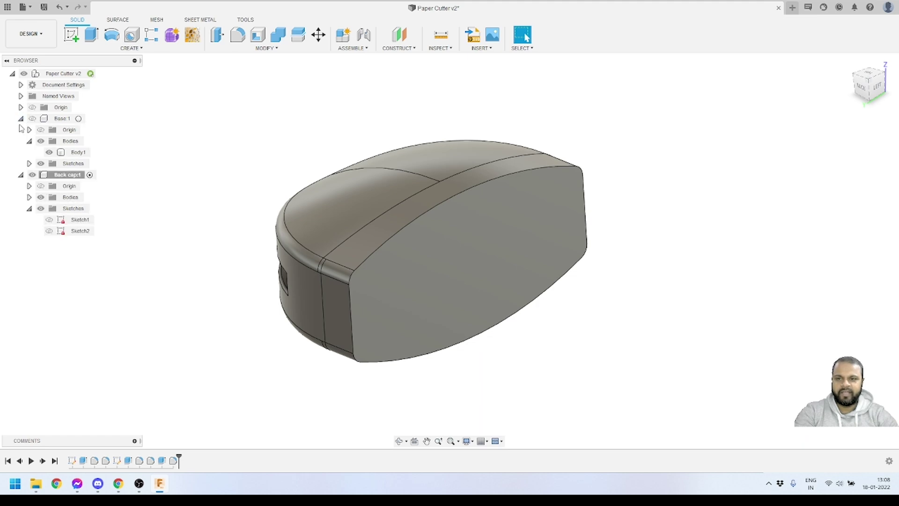
click(31, 118)
scroll(193, 139, down, 3)
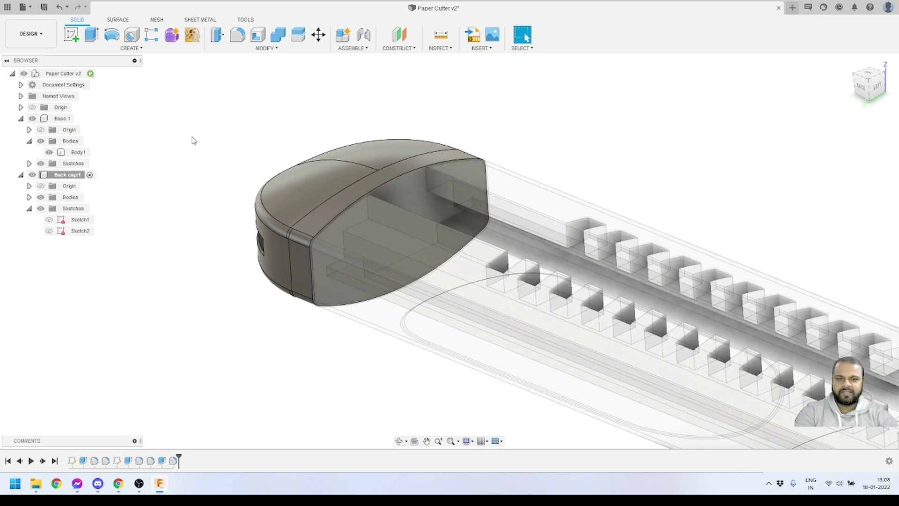
click(29, 163)
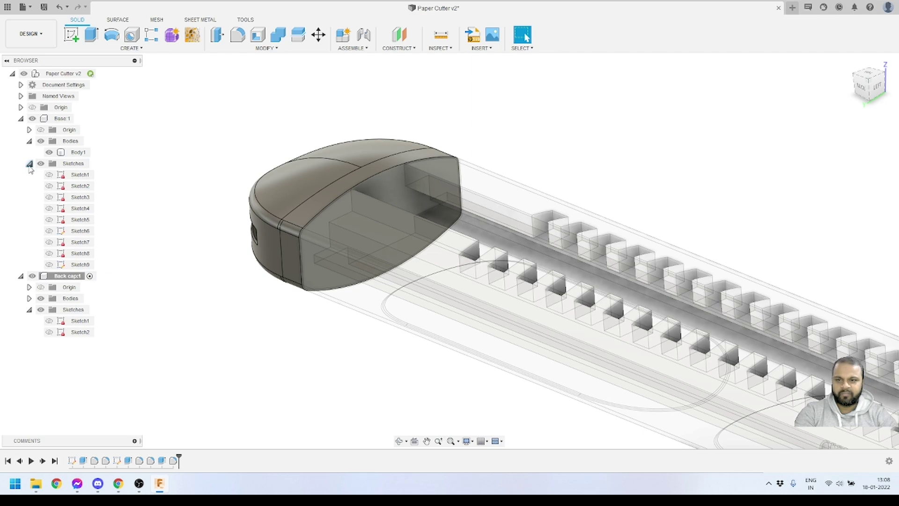
click(78, 186)
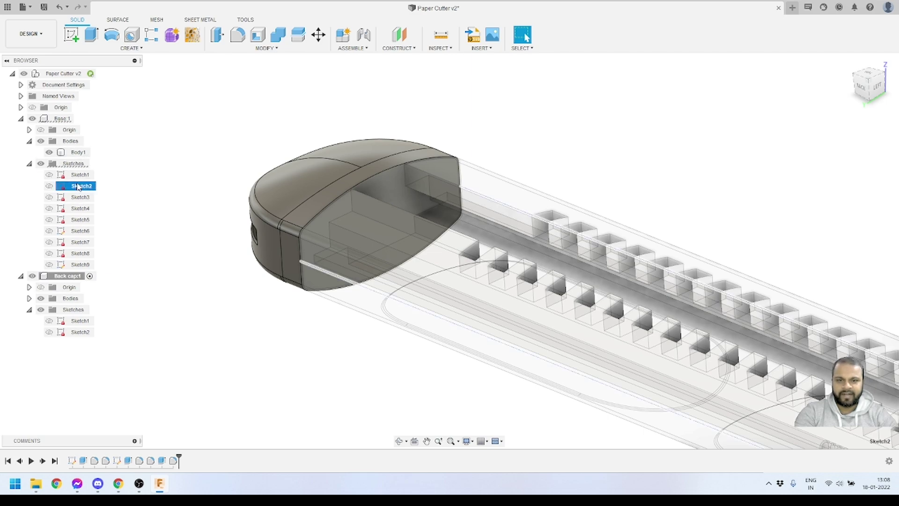
scroll(222, 180, down, 4)
scroll(223, 257, up, 1)
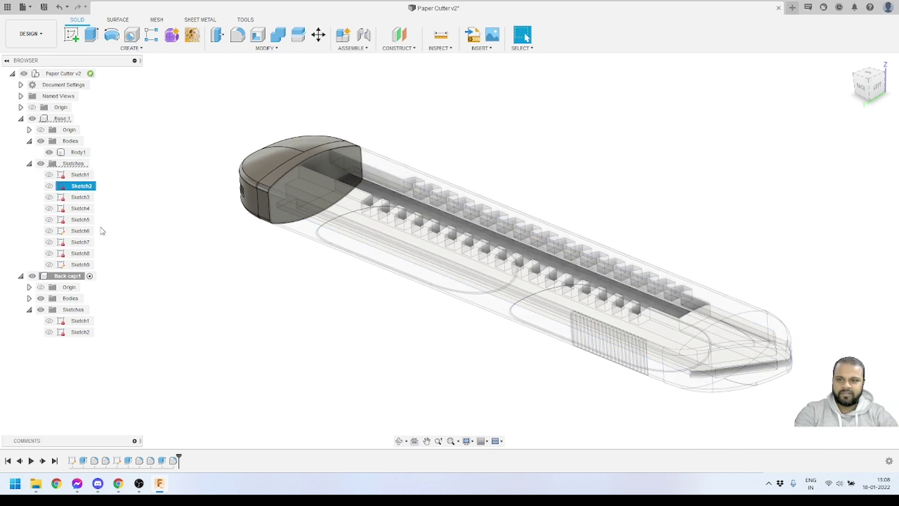
key(Escape)
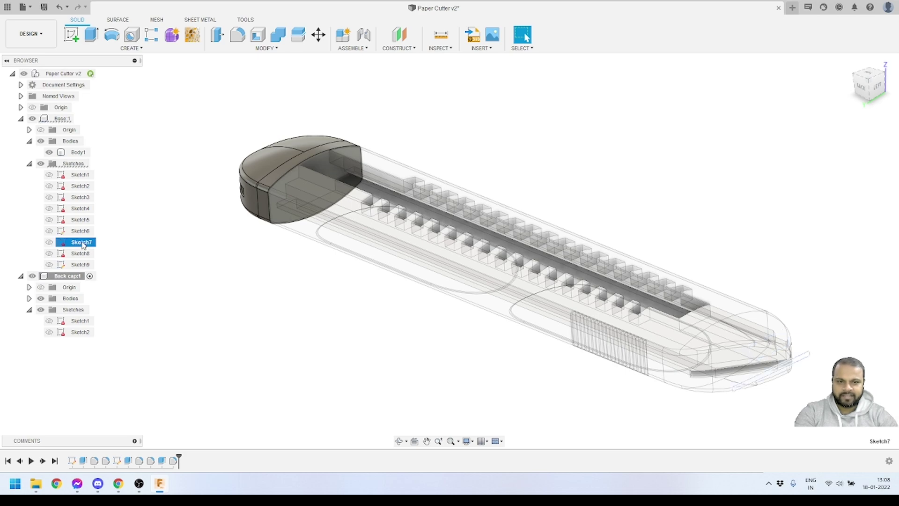
click(80, 254)
key(Escape)
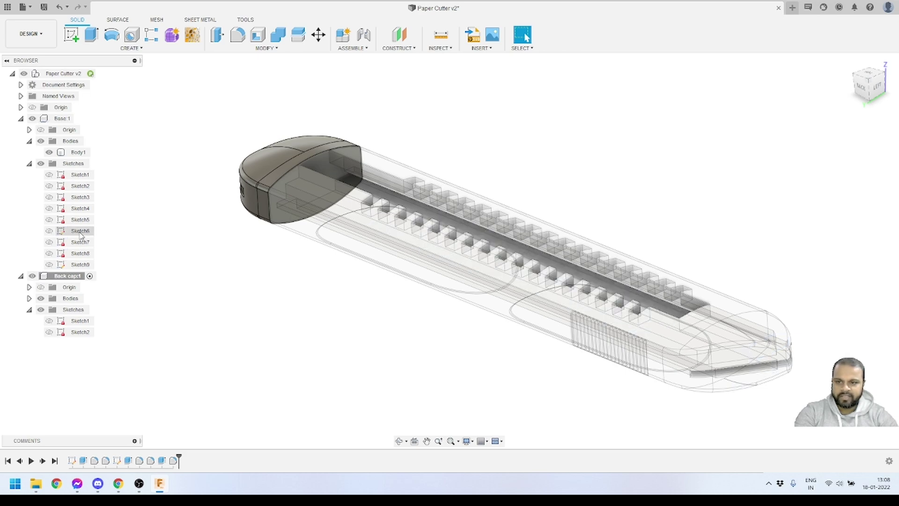
key(Escape)
Make Base:1's Sketch4 visible and hide the base body, leaving only the back cap.
click(80, 220)
click(80, 208)
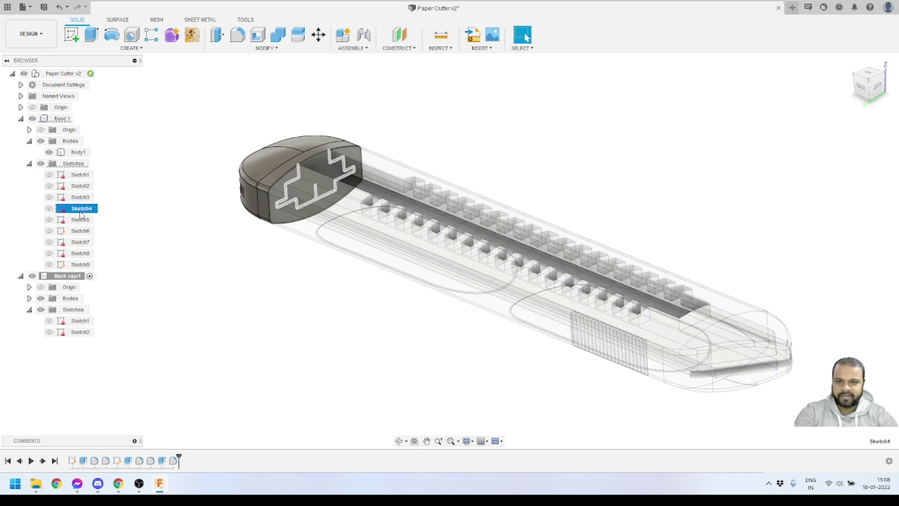
click(49, 209)
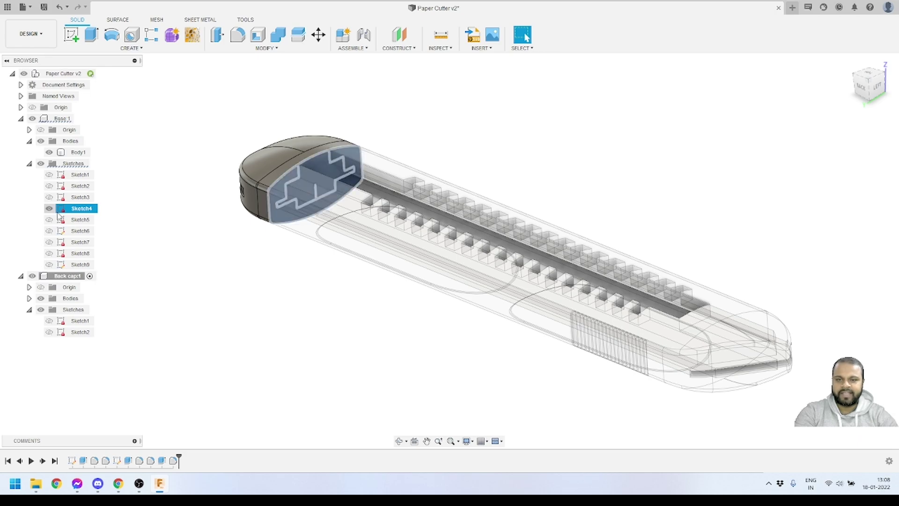
scroll(335, 237, up, 5)
mouse_move(337, 238)
shift+middle_down()
mouse_move(307, 204)
mouse_move(318, 231)
mouse_move(330, 222)
mouse_move(339, 229)
shift+middle_up()
click(49, 152)
scroll(370, 218, up, 3)
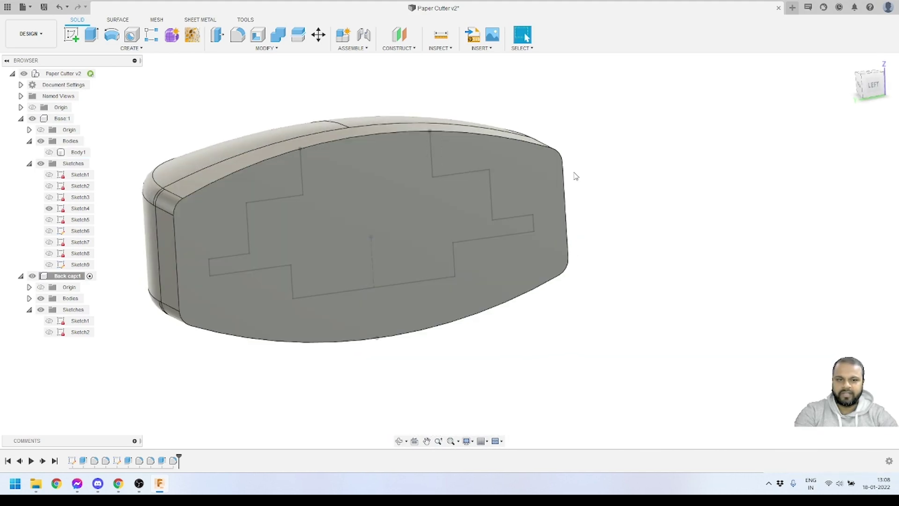
Create a sketch on the back cap's front face and project the first stepped outline edges.
click(72, 37)
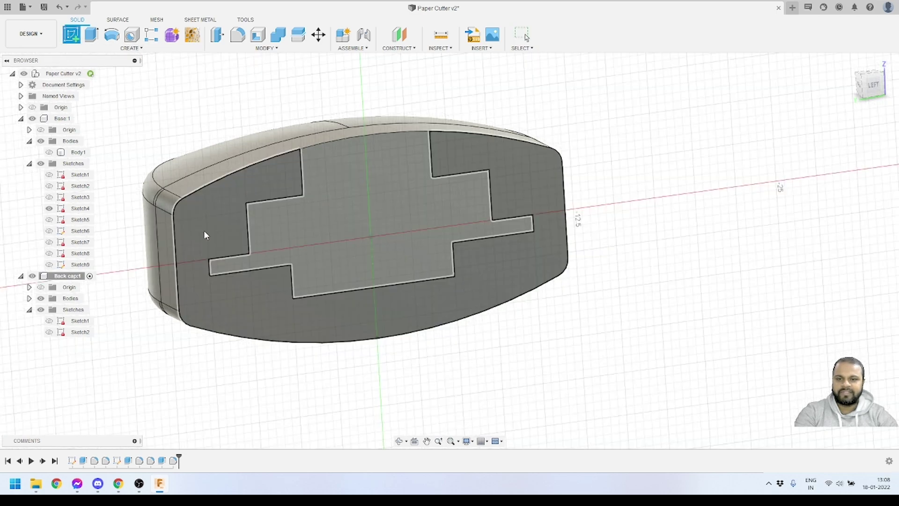
click(204, 233)
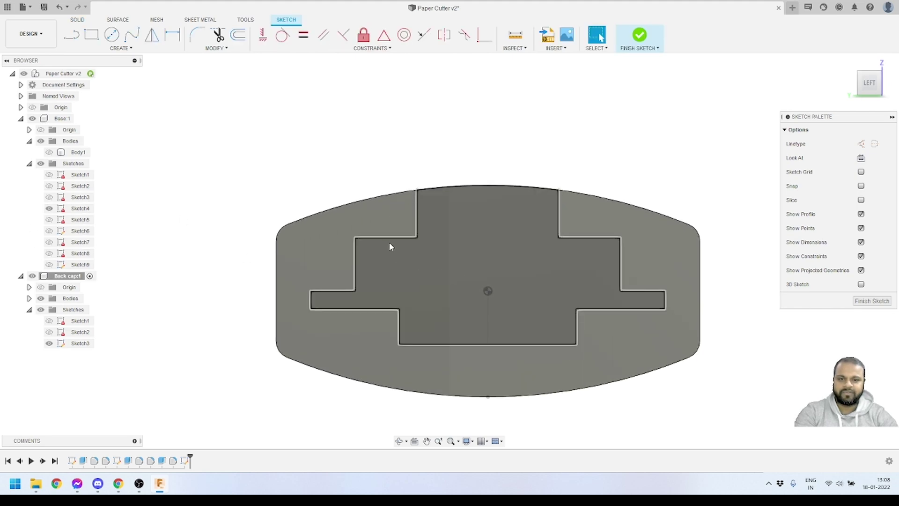
click(128, 48)
mouse_move(122, 214)
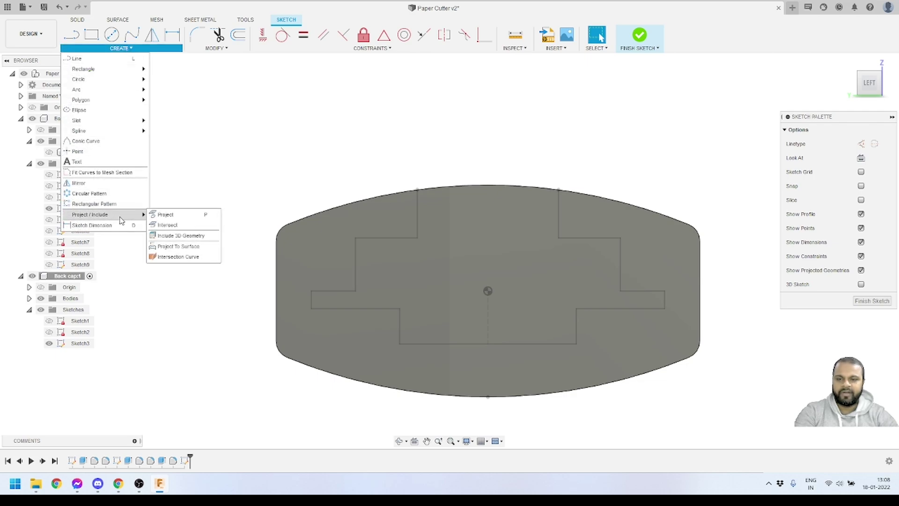
click(159, 215)
click(420, 218)
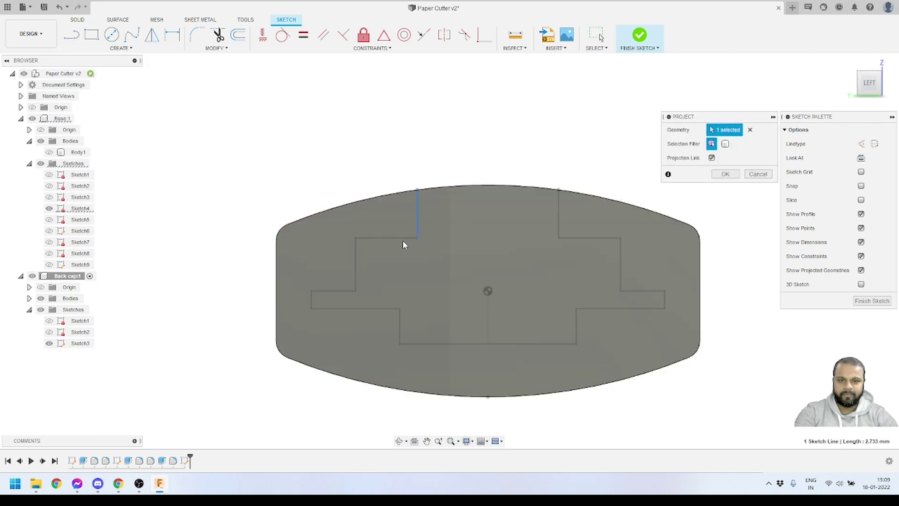
click(398, 237)
Project the remaining left, bottom and right edges of Sketch4's stepped outline.
click(356, 263)
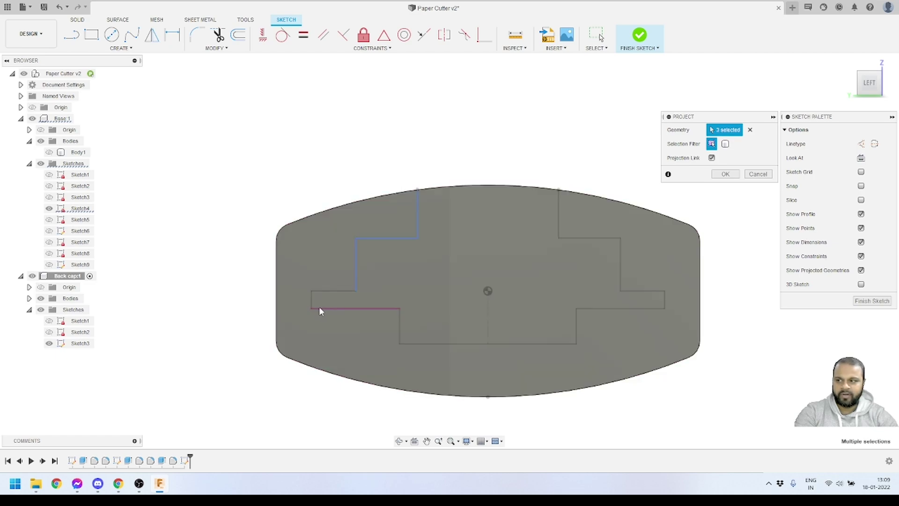
click(337, 308)
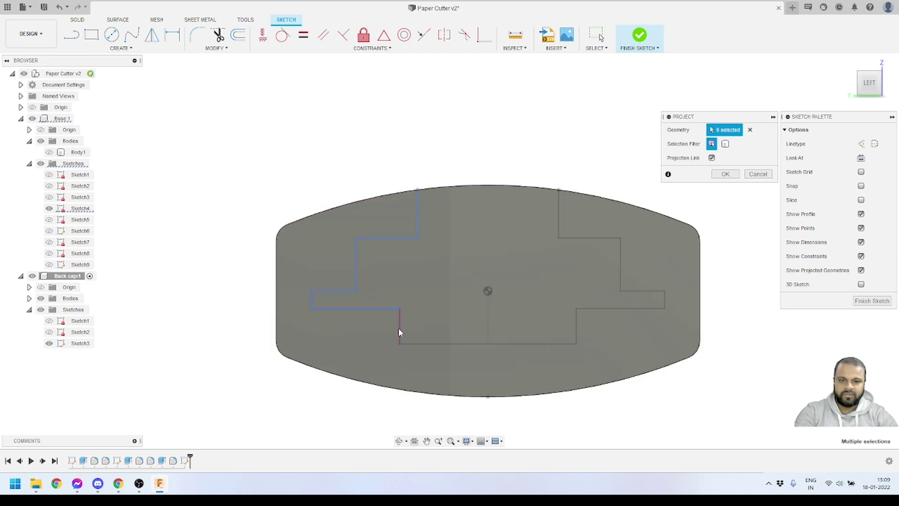
click(399, 332)
click(427, 344)
click(578, 330)
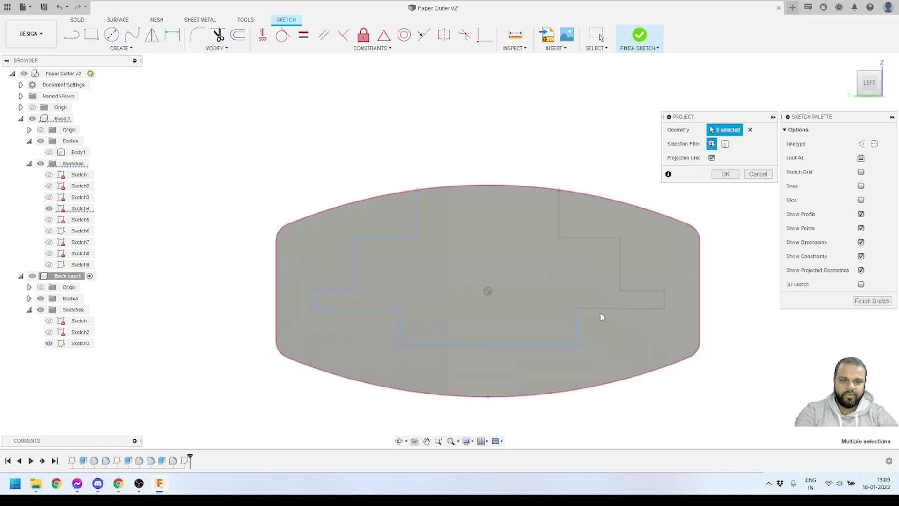
click(610, 308)
click(665, 302)
click(639, 291)
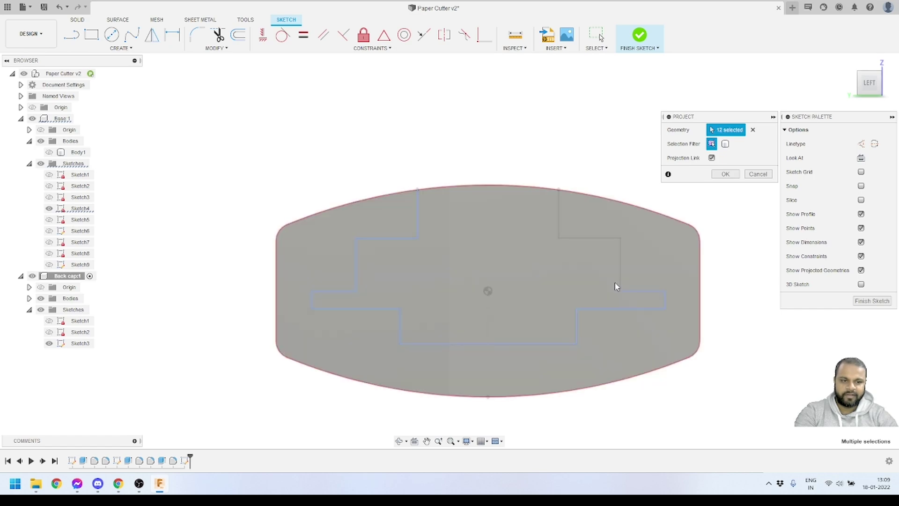
click(621, 273)
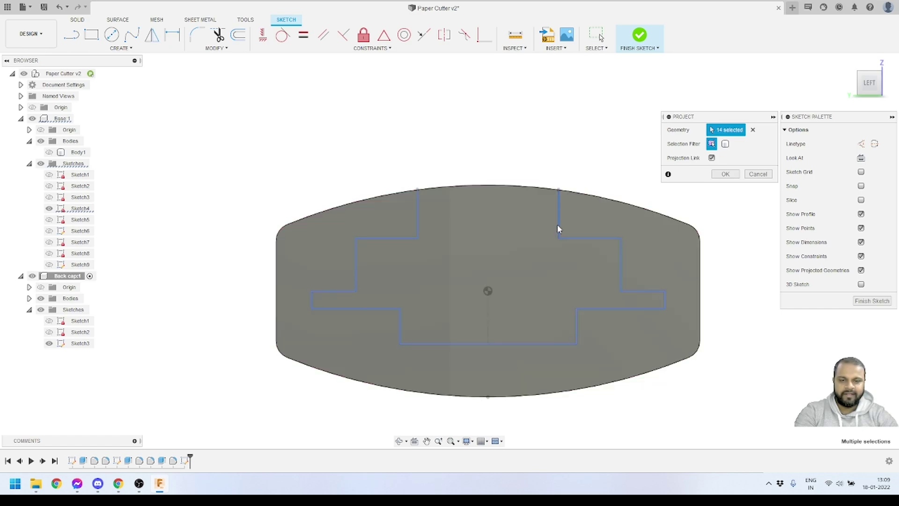
scroll(557, 228, down, 2)
click(726, 174)
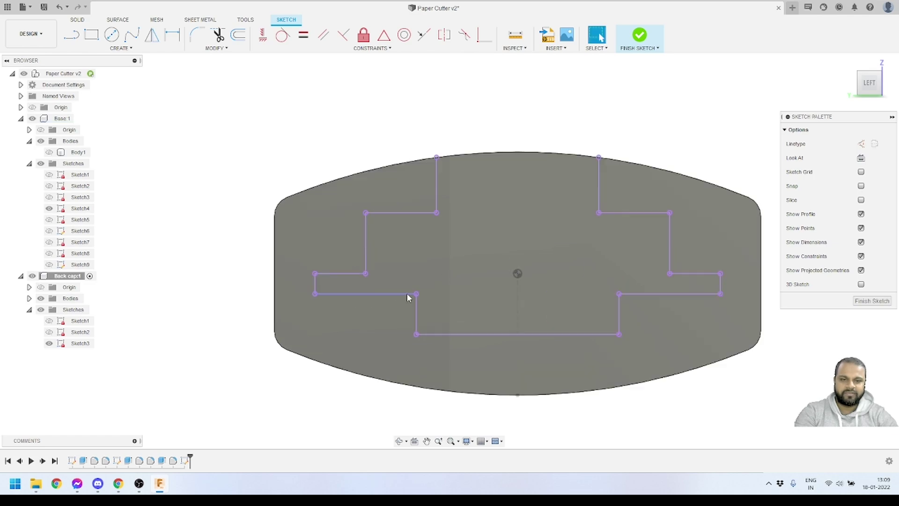
Hide the base's Sketch4 and collapse the base component in the browser.
shift+middle_drag(406, 293, 301, 281)
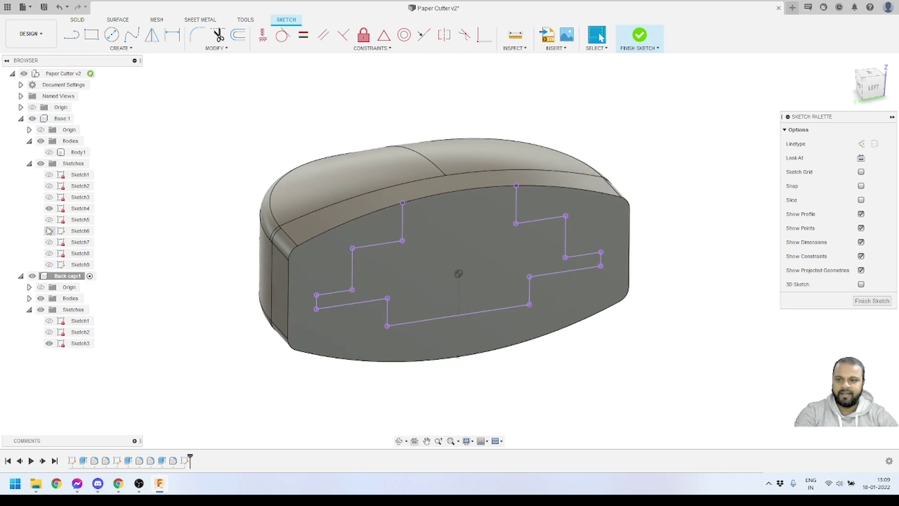
click(49, 208)
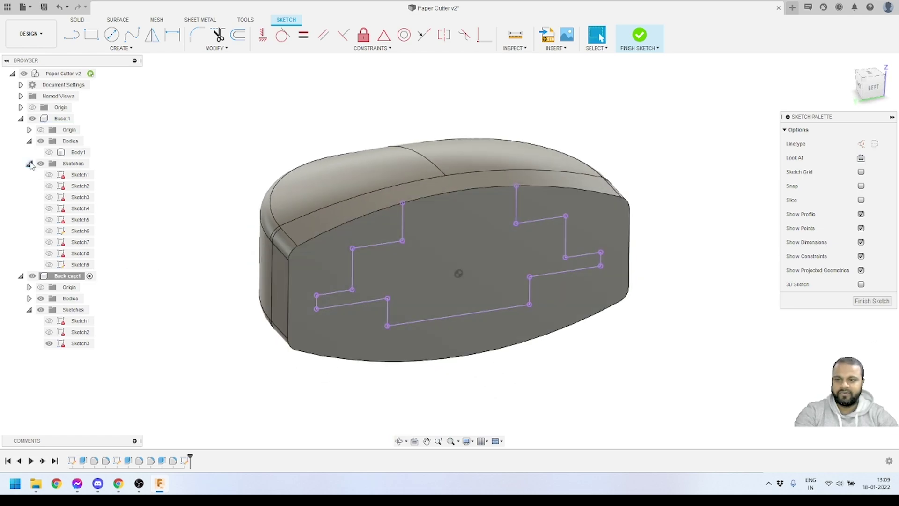
click(22, 119)
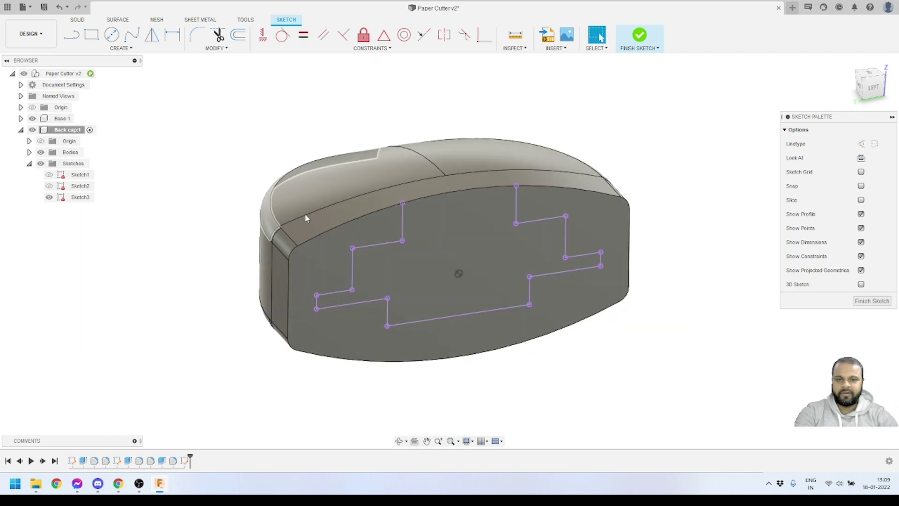
scroll(305, 213, down, 2)
scroll(491, 254, up, 4)
scroll(304, 287, up, 4)
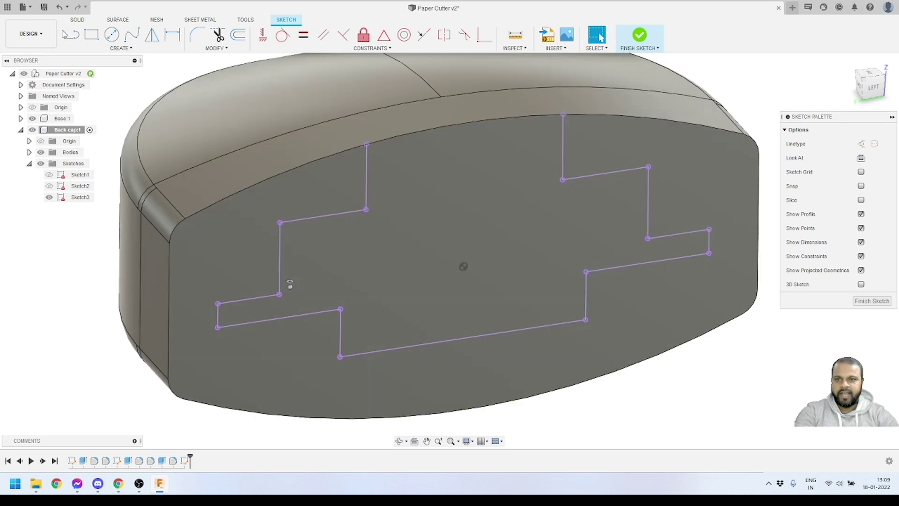
Draw a line closing off the small left notch of the outline.
click(75, 40)
scroll(279, 294, up, 4)
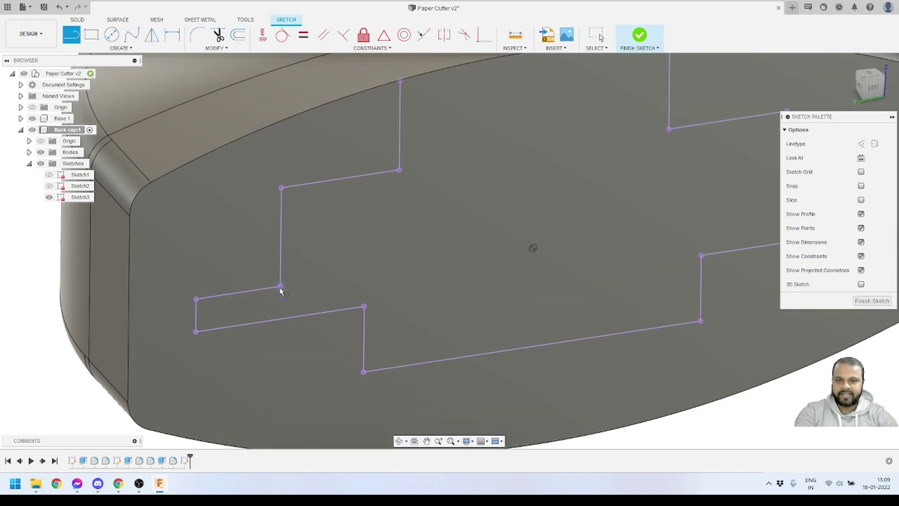
click(280, 286)
key(Escape)
scroll(250, 311, down, 3)
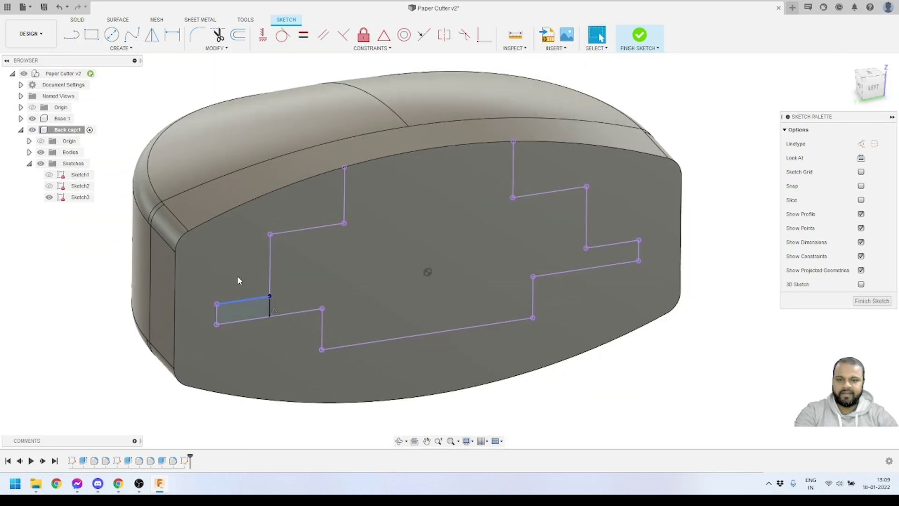
click(75, 41)
scroll(665, 255, up, 3)
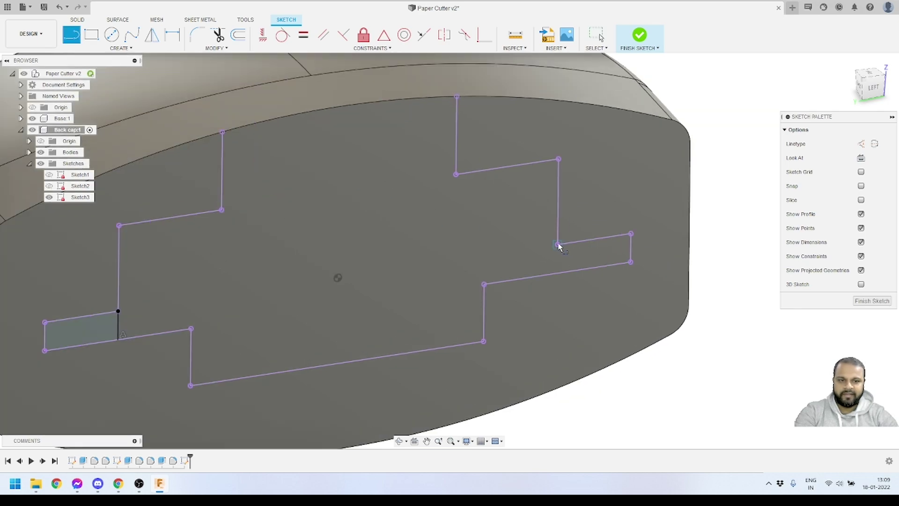
key(Escape)
scroll(561, 272, down, 3)
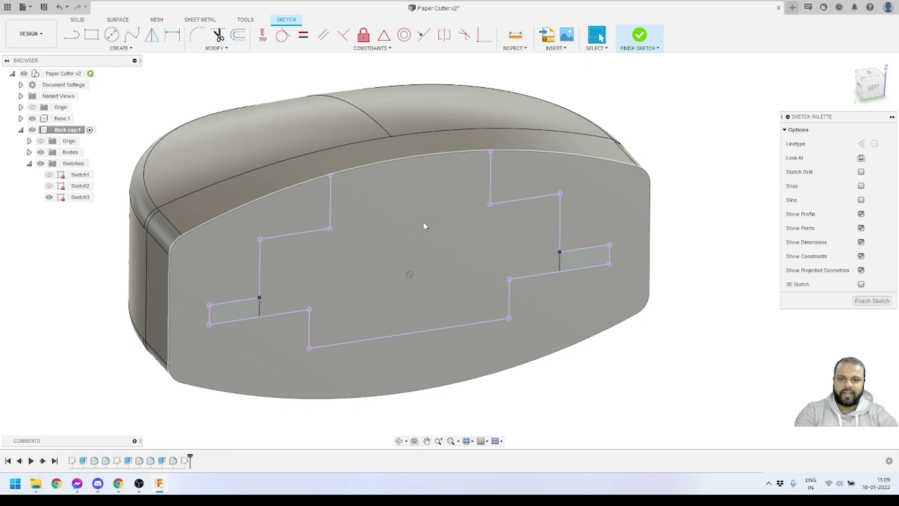
Project the cap's curved top edge into the sketch to close the stepped outline.
shift+middle_drag(399, 264, 392, 238)
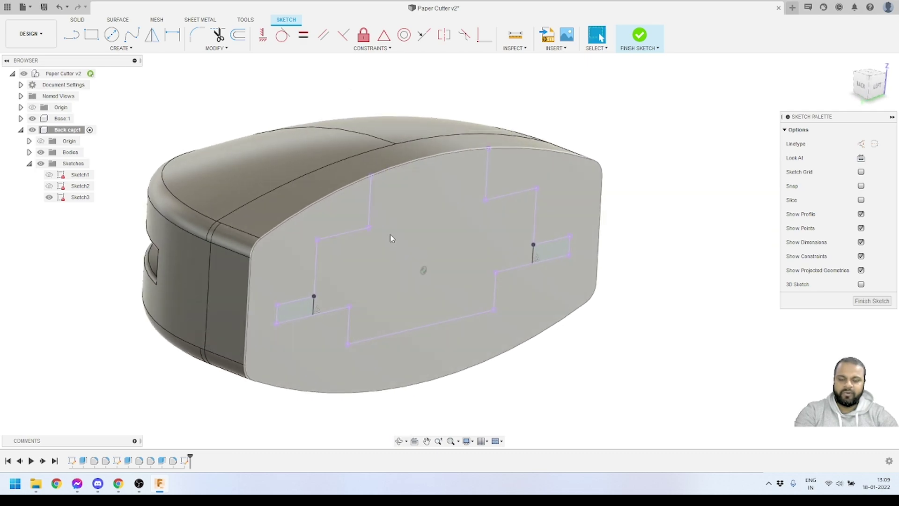
scroll(348, 177, up, 3)
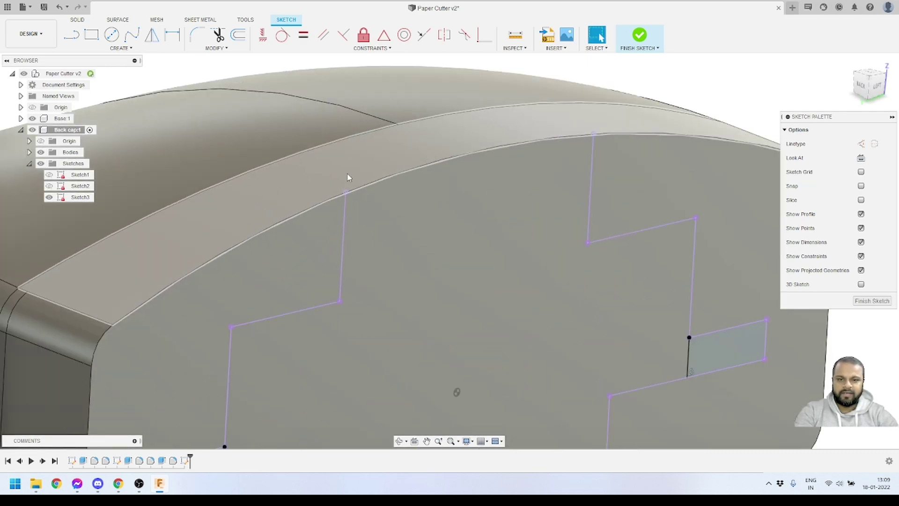
scroll(347, 177, up, 5)
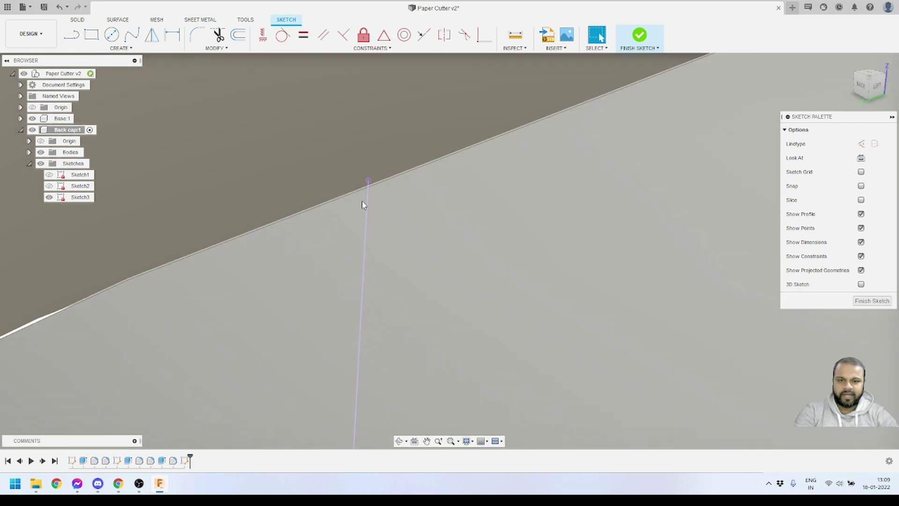
scroll(365, 192, down, 6)
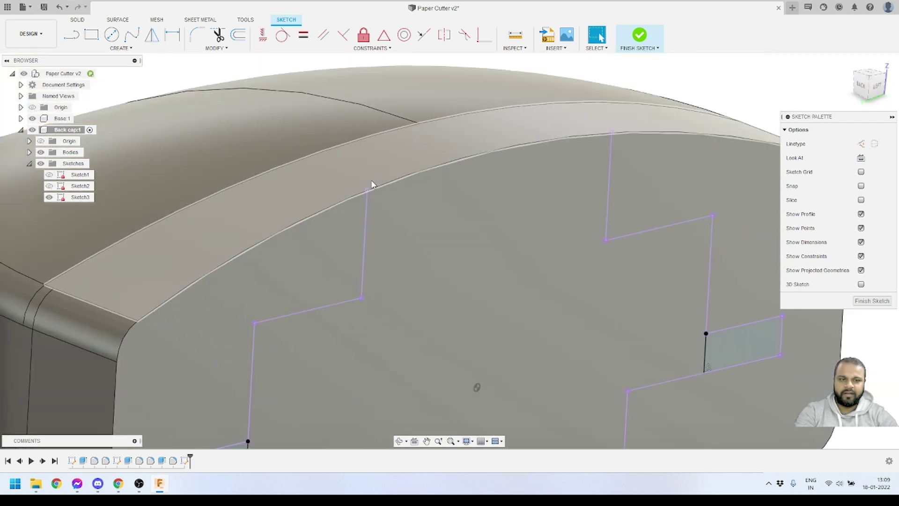
scroll(374, 184, down, 5)
shift+middle_drag(383, 188, 349, 197)
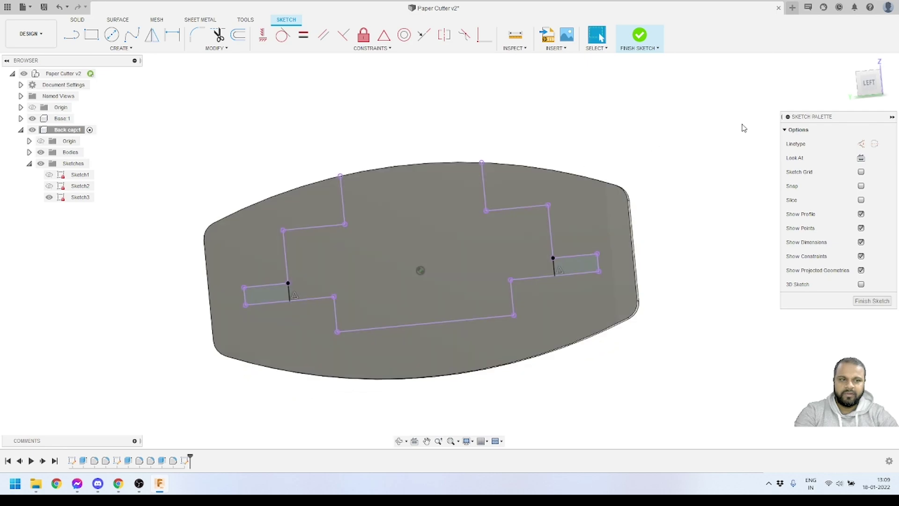
scroll(349, 187, up, 8)
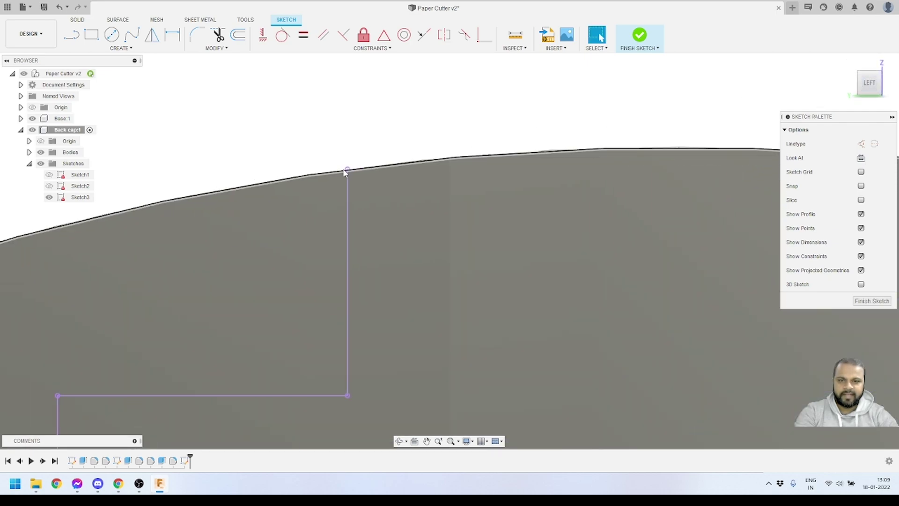
scroll(348, 183, up, 4)
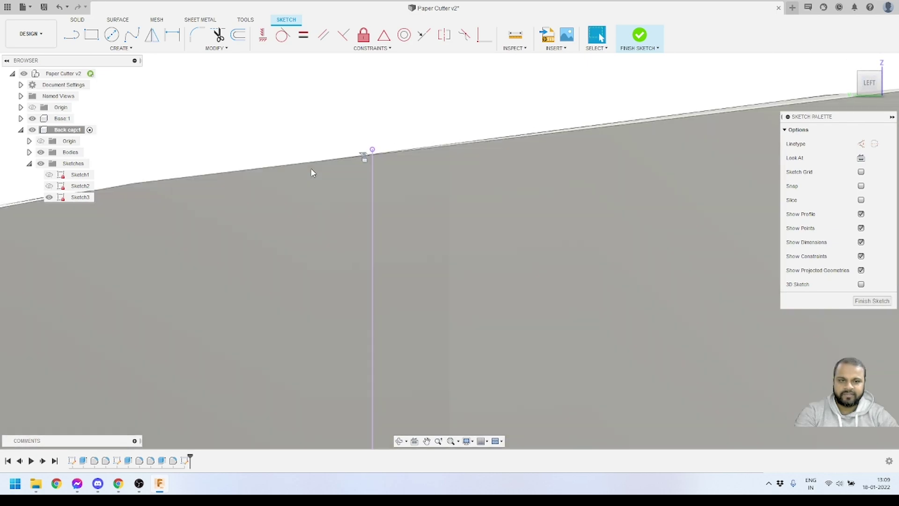
scroll(310, 168, down, 4)
scroll(407, 180, down, 6)
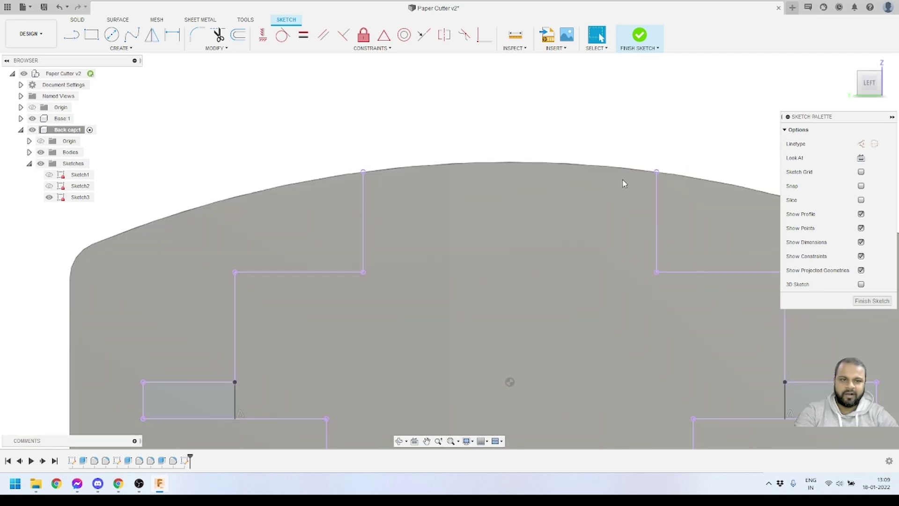
scroll(433, 188, down, 3)
shift+middle_drag(434, 189, 455, 235)
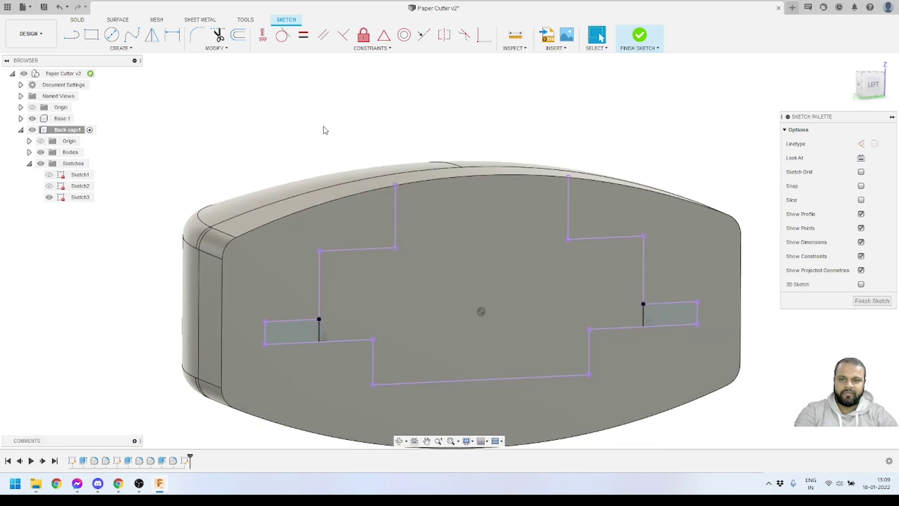
click(134, 50)
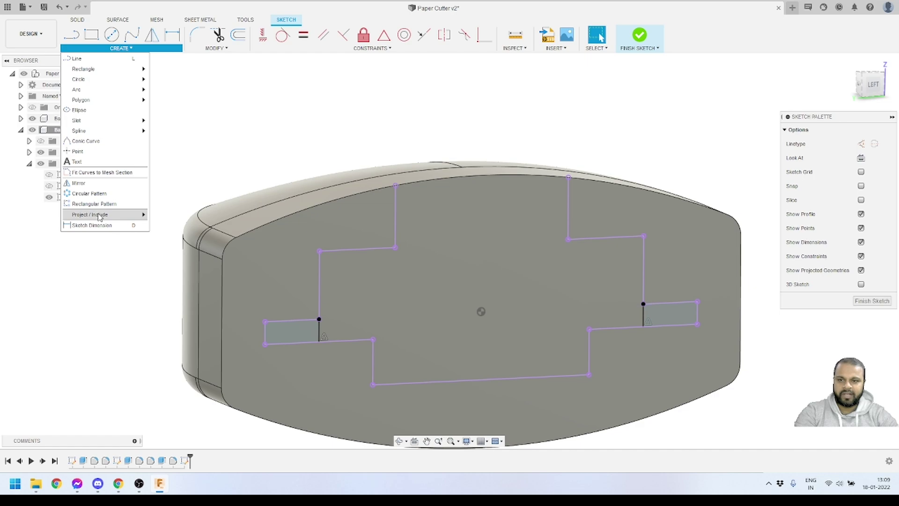
click(165, 216)
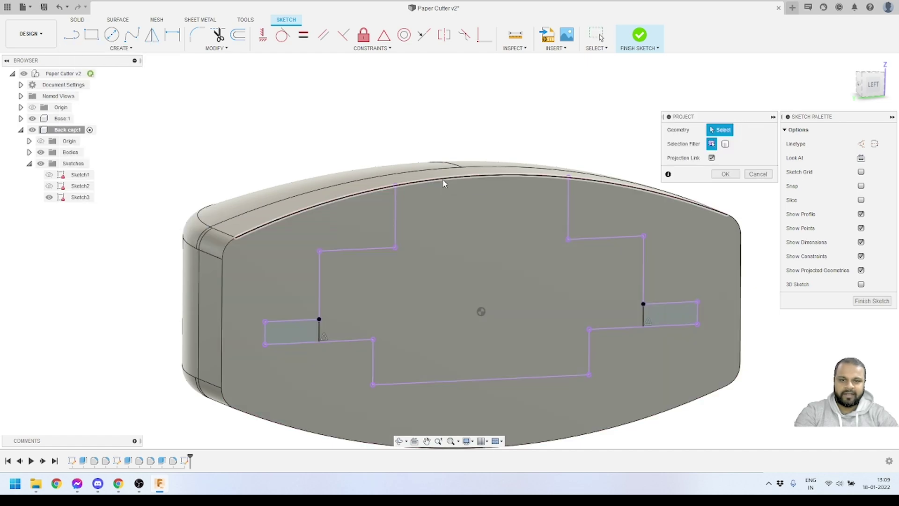
click(443, 179)
click(725, 174)
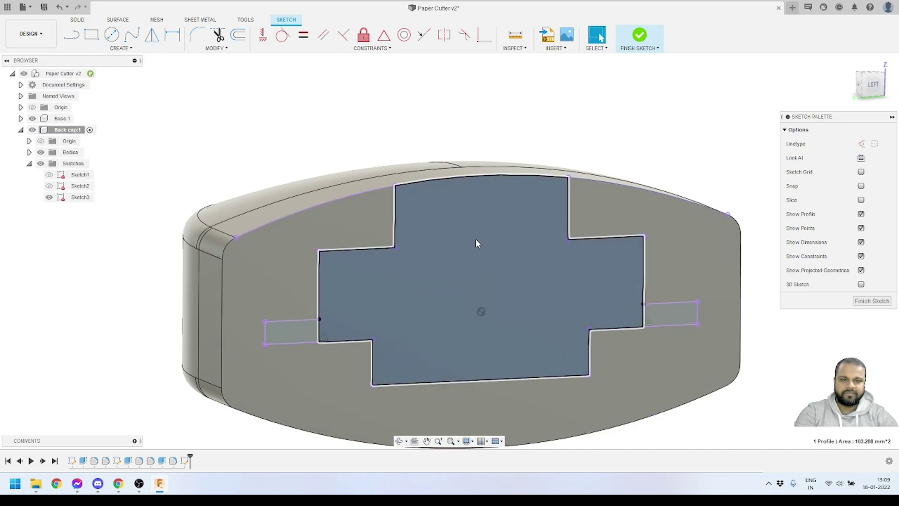
Turn the view to face the sketch head-on and start a circle inside the profile.
mouse_move(476, 239)
shift+middle_down()
mouse_move(464, 192)
mouse_move(488, 219)
mouse_move(478, 193)
shift+middle_up()
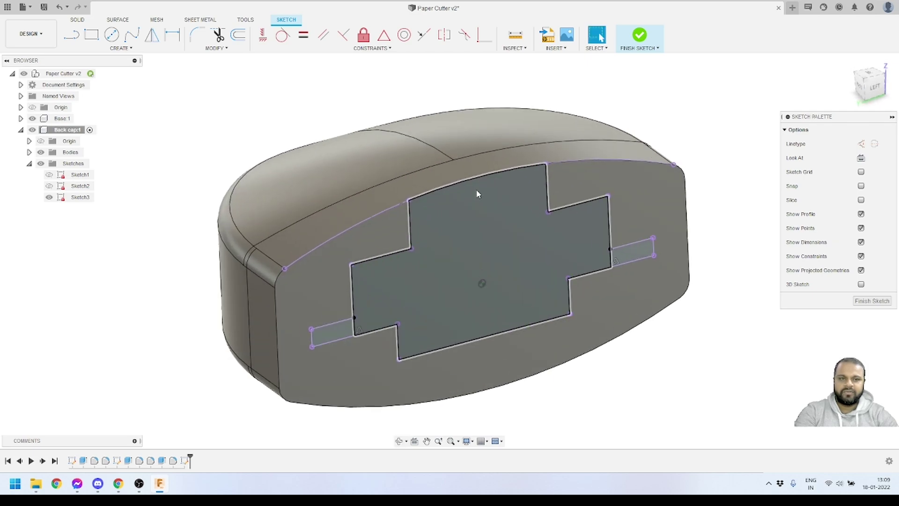
scroll(468, 226, up, 1)
key(c)
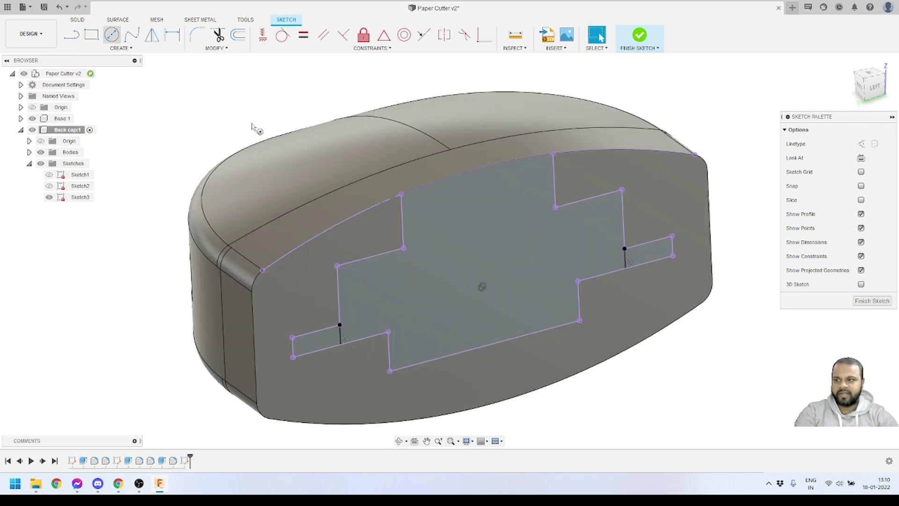
scroll(505, 249, down, 2)
key(Escape)
click(874, 87)
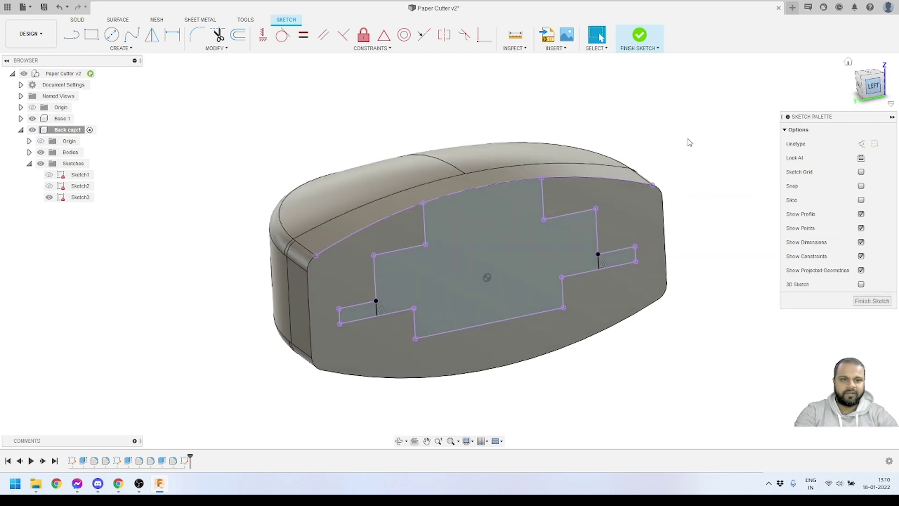
key(c)
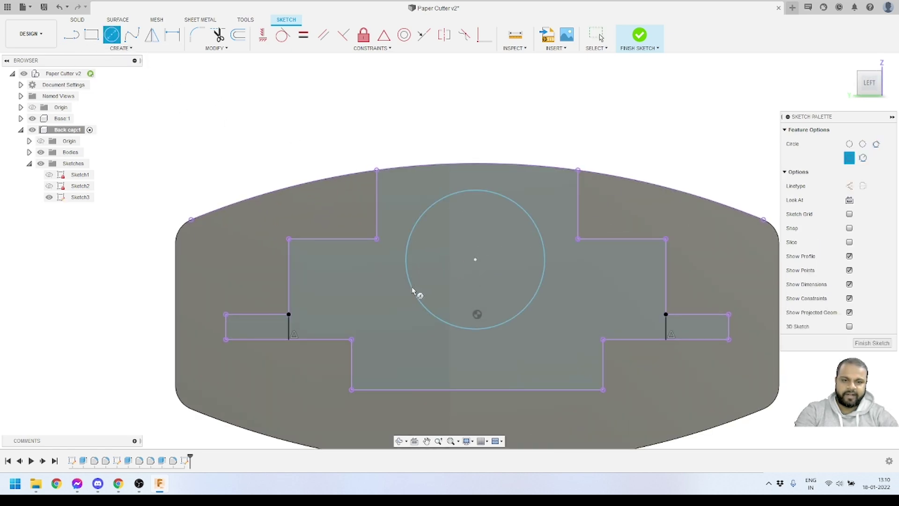
Place the circle inside the stepped profile and align its centre vertically with the origin.
click(417, 294)
key(Escape)
click(476, 259)
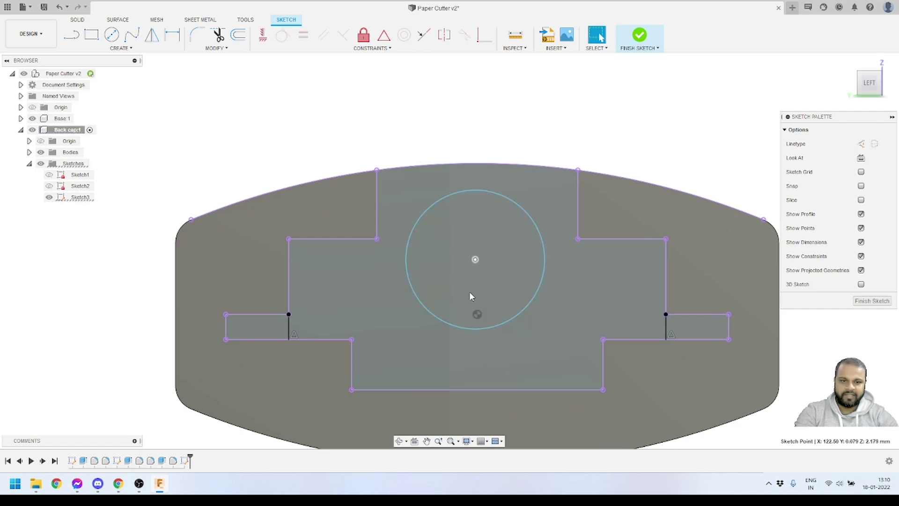
ctrl+click(477, 314)
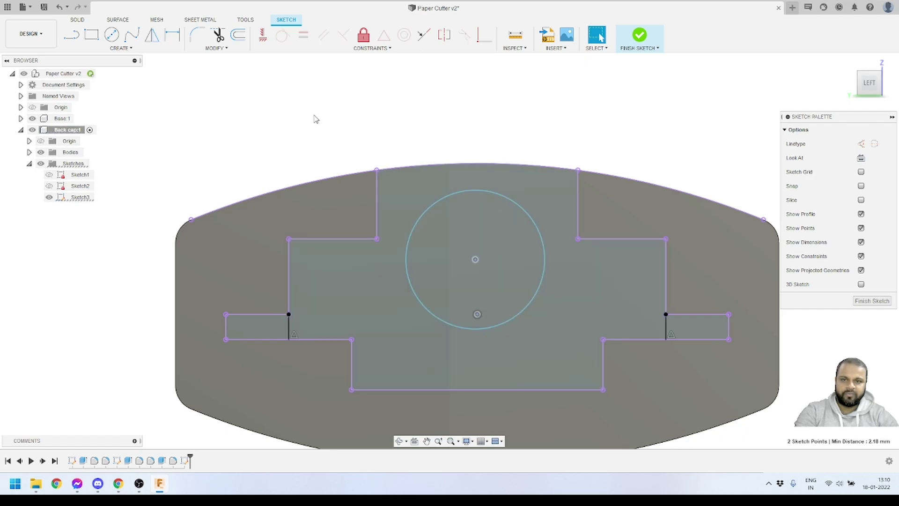
click(263, 34)
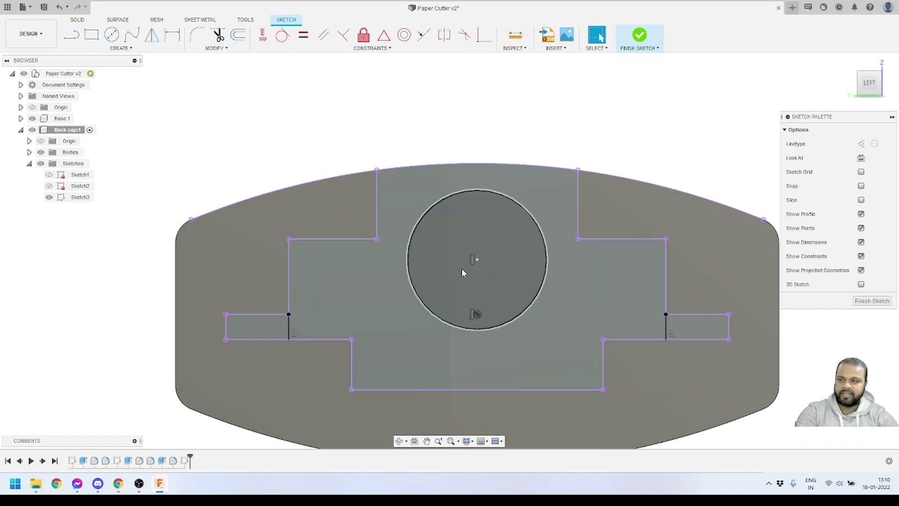
scroll(461, 268, down, 2)
scroll(562, 253, up, 3)
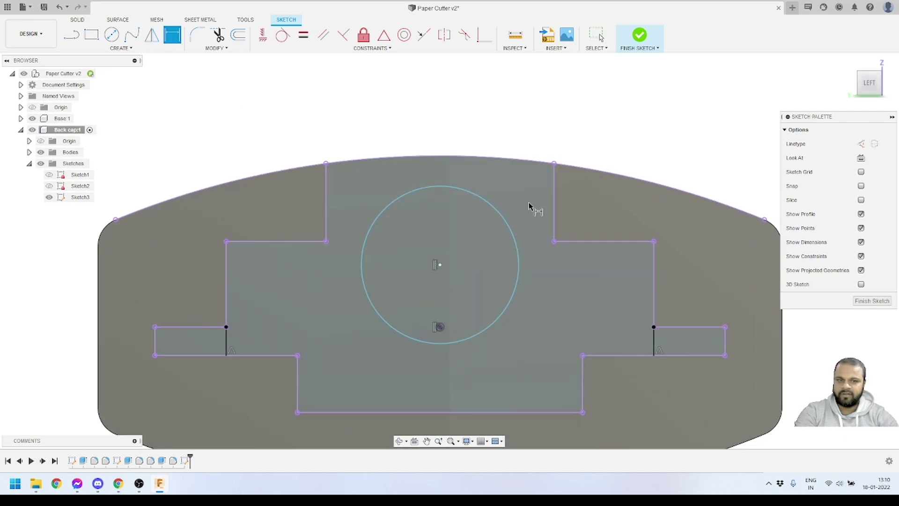
Dimension the circle's diameter to 7 mm.
click(505, 224)
click(667, 124)
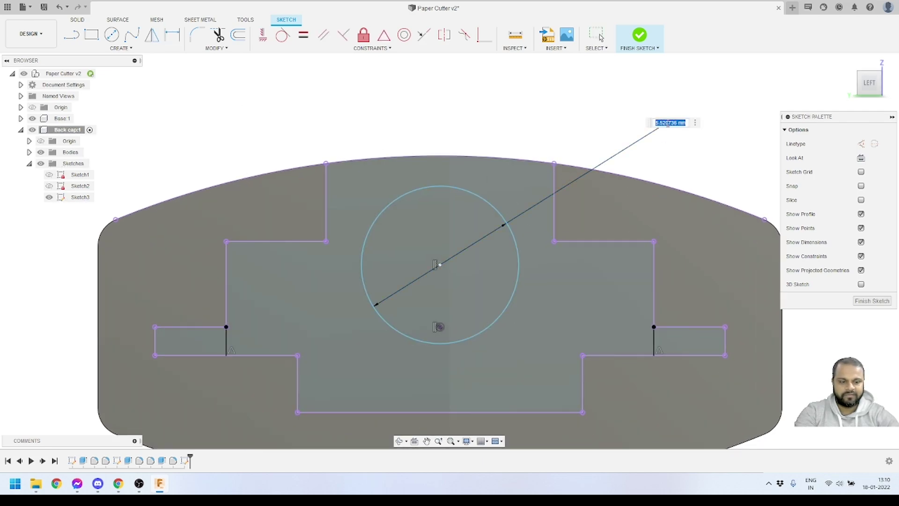
text(7)
key(Return)
key(Escape)
scroll(473, 224, down, 3)
scroll(476, 238, up, 3)
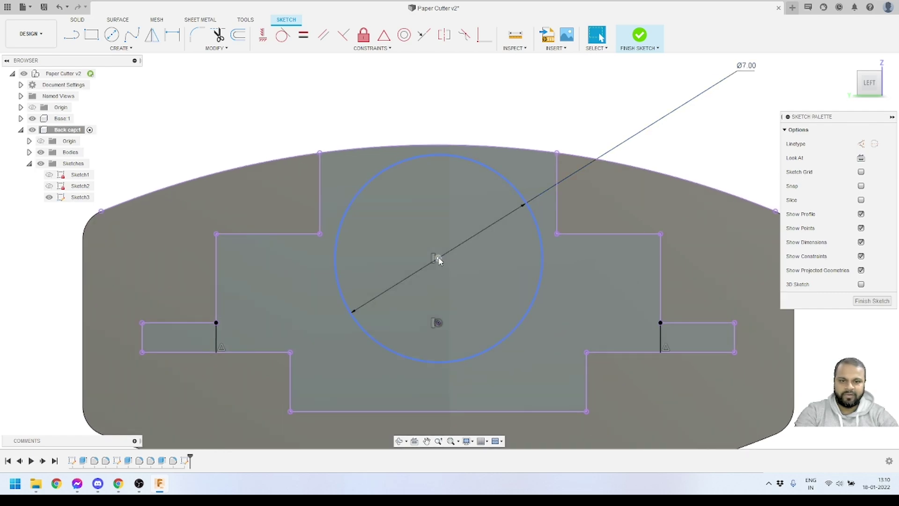
Move the circle down and dimension its centre's vertical distance from the origin.
drag(438, 258, 440, 294)
scroll(440, 269, down, 2)
scroll(440, 272, up, 2)
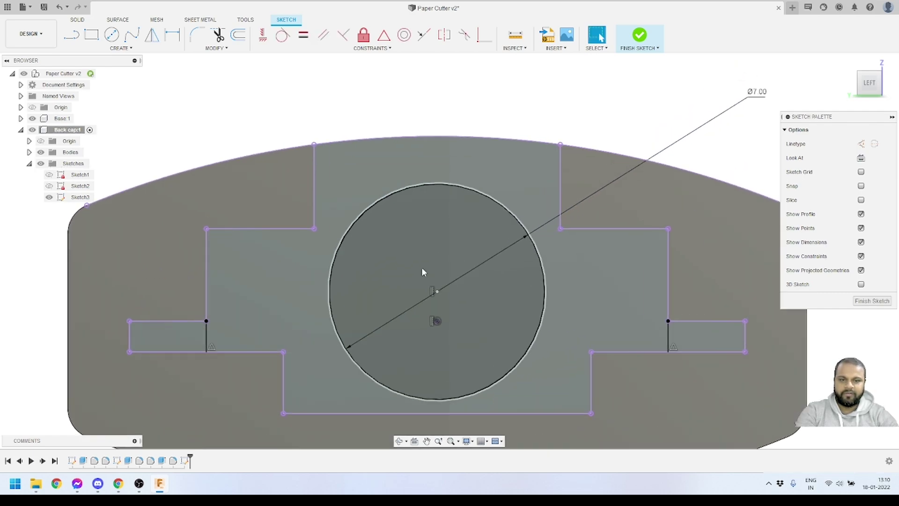
scroll(440, 322, up, 2)
key(d)
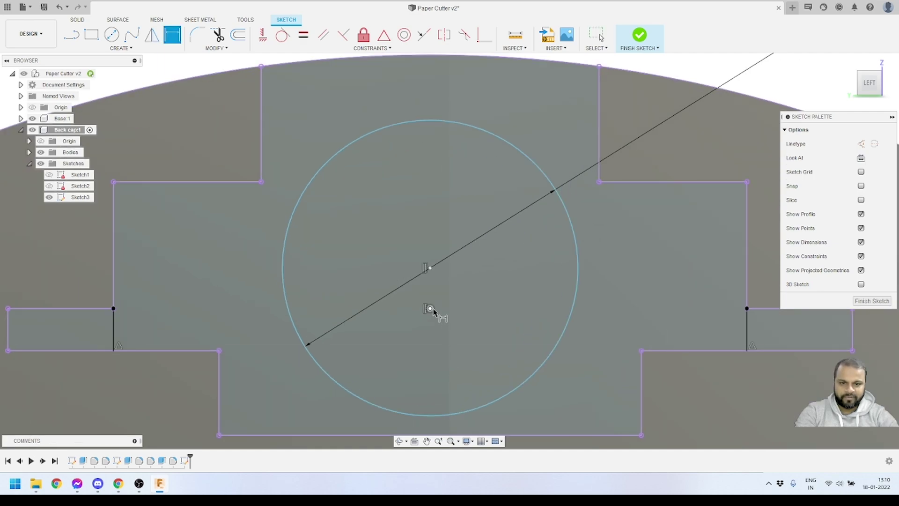
click(430, 309)
click(430, 268)
click(465, 291)
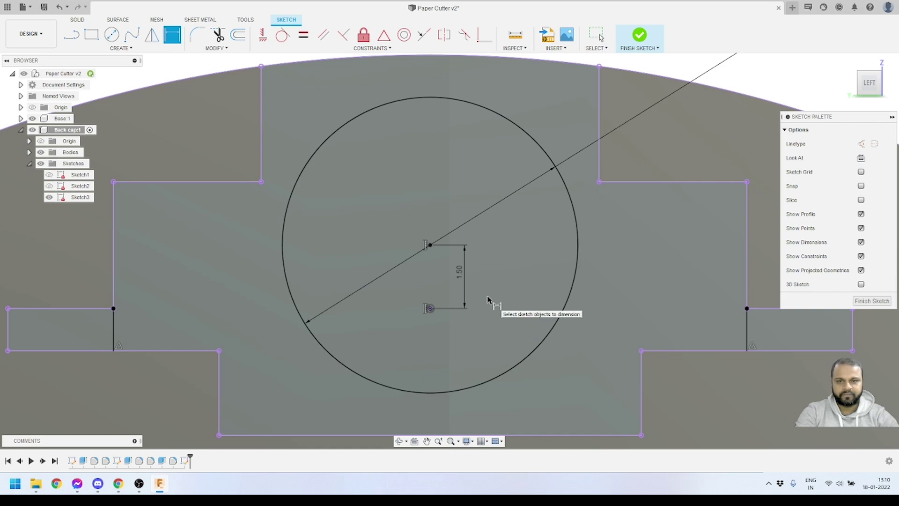
key(Escape)
Change the vertical distance from 1.5 mm to 1.30 mm.
double_click(464, 278)
double_click(466, 280)
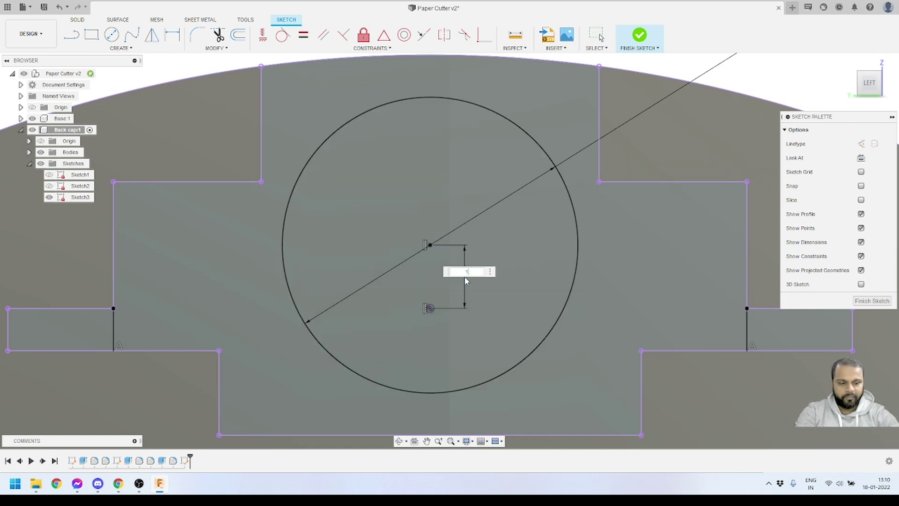
text(1.3)
key(Return)
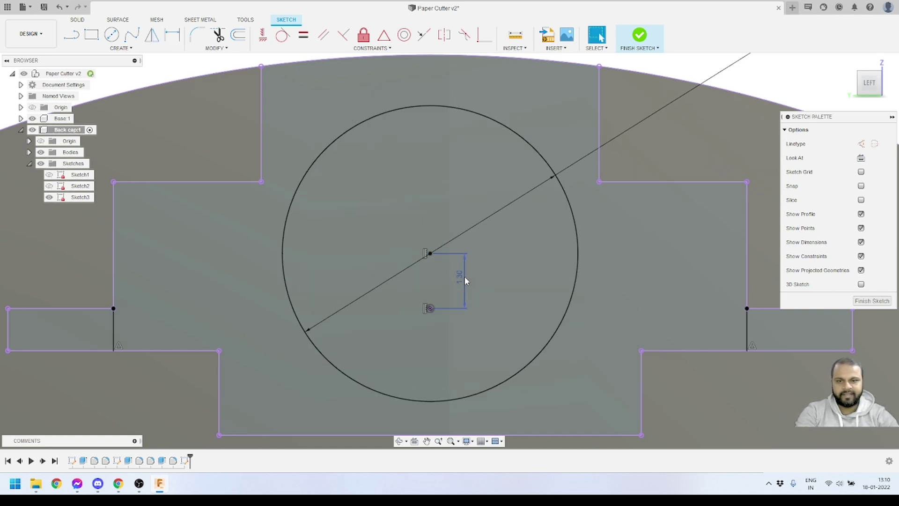
scroll(449, 259, down, 4)
Finish the sketch and orbit the model into a 3-D view.
click(640, 36)
scroll(580, 112, down, 4)
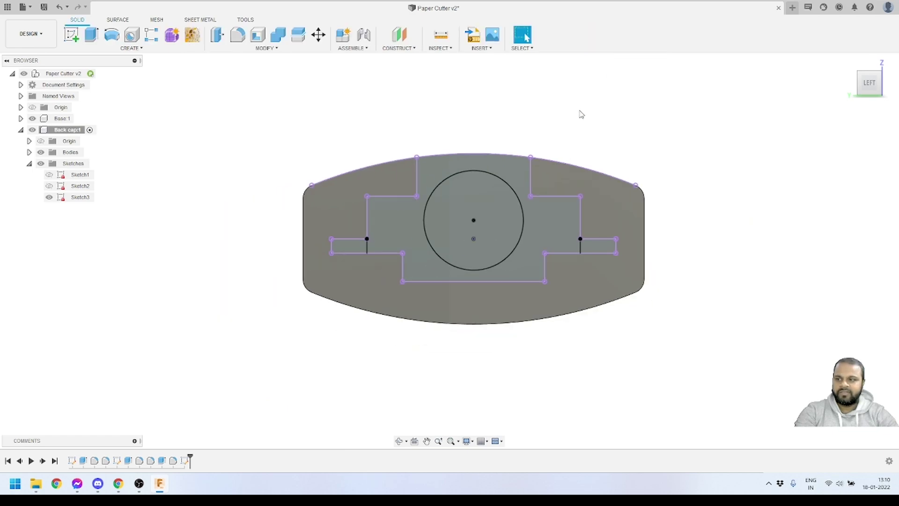
mouse_move(511, 161)
shift+middle_down()
mouse_move(593, 239)
mouse_move(577, 240)
shift+middle_up()
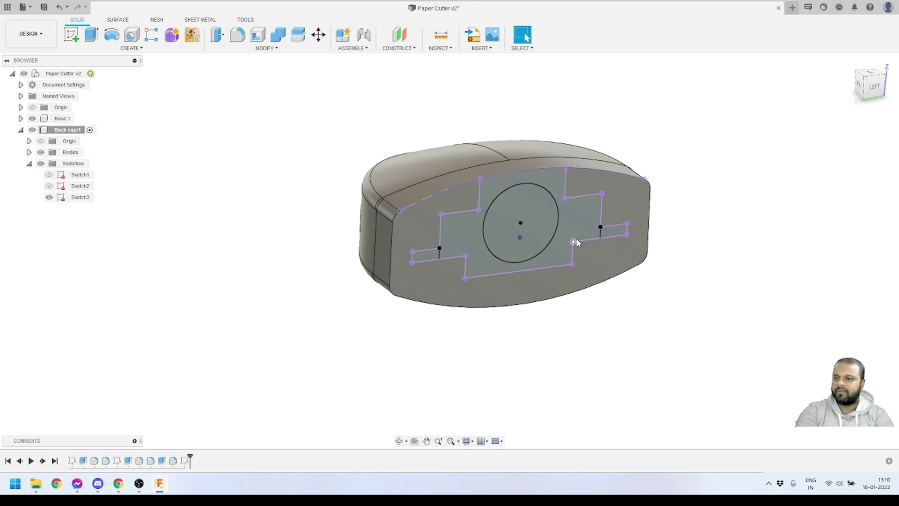
Extrude the cross-shaped profile 10 mm into the back cap as a joined plug.
click(93, 34)
click(485, 260)
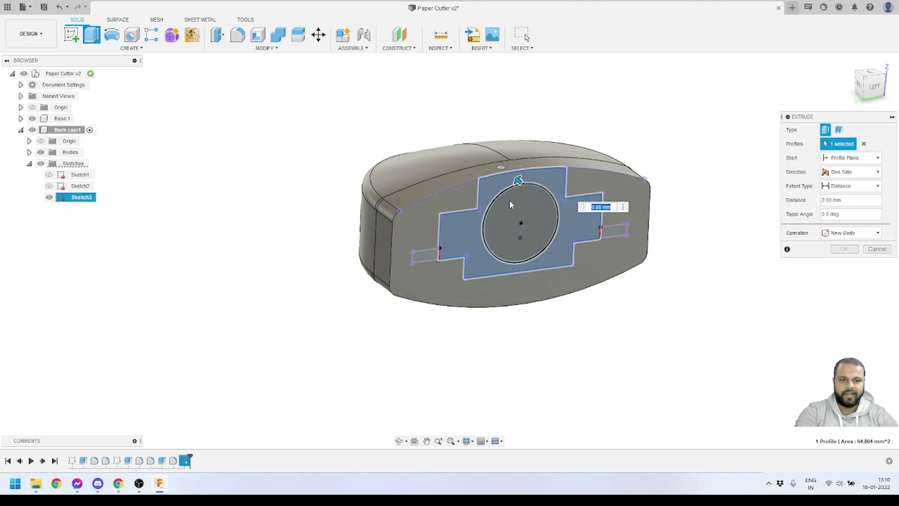
drag(518, 180, 576, 223)
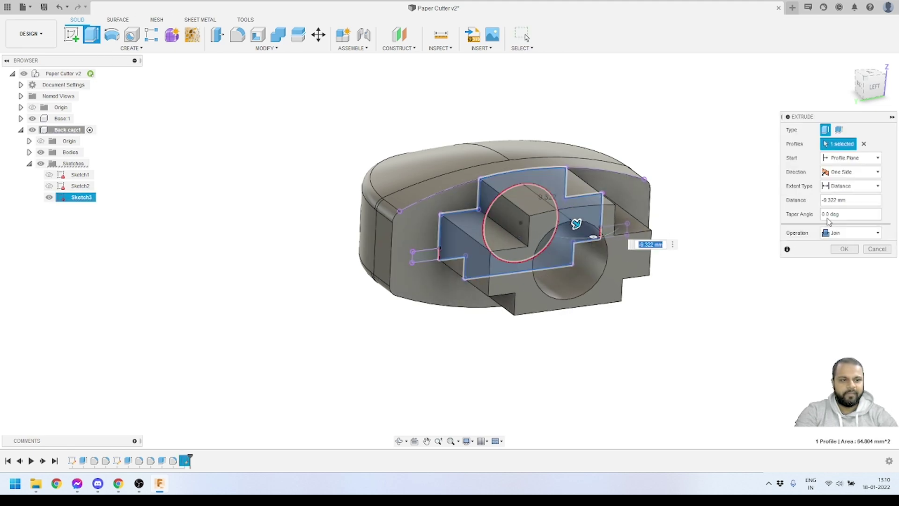
click(823, 200)
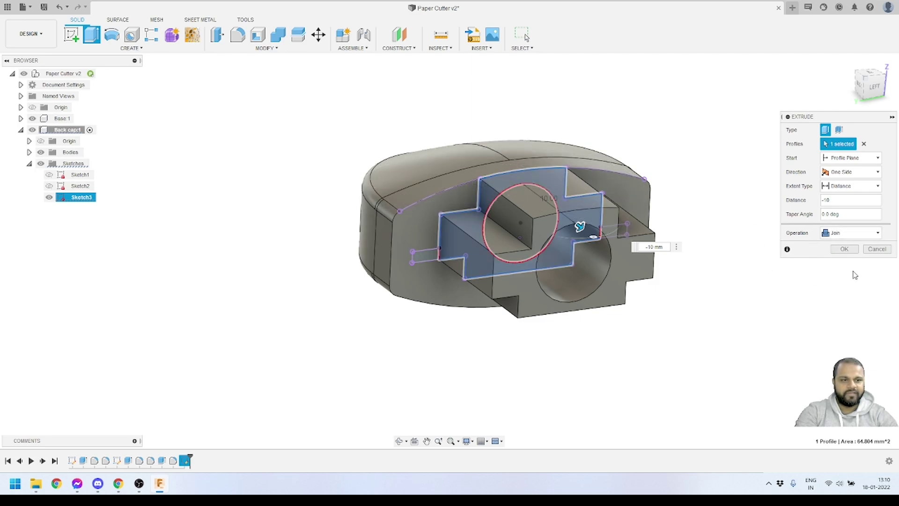
click(844, 249)
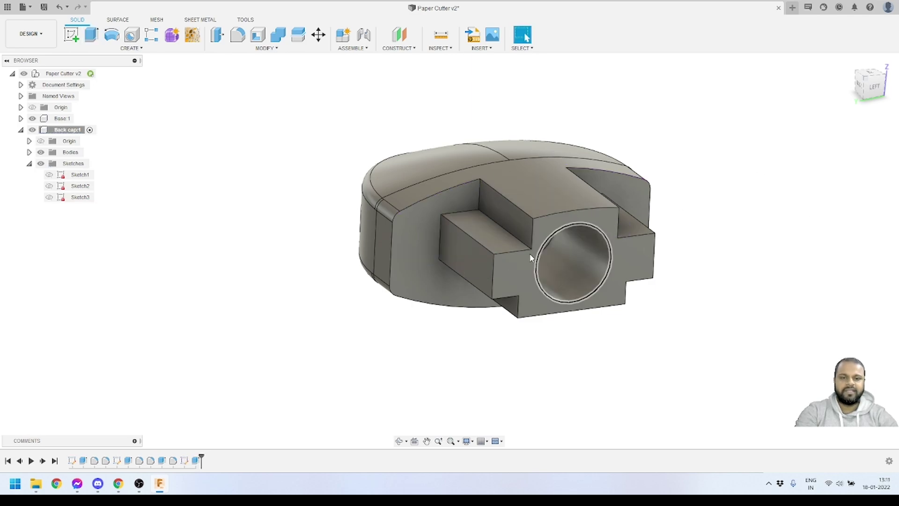
shift+middle_drag(430, 329, 470, 315)
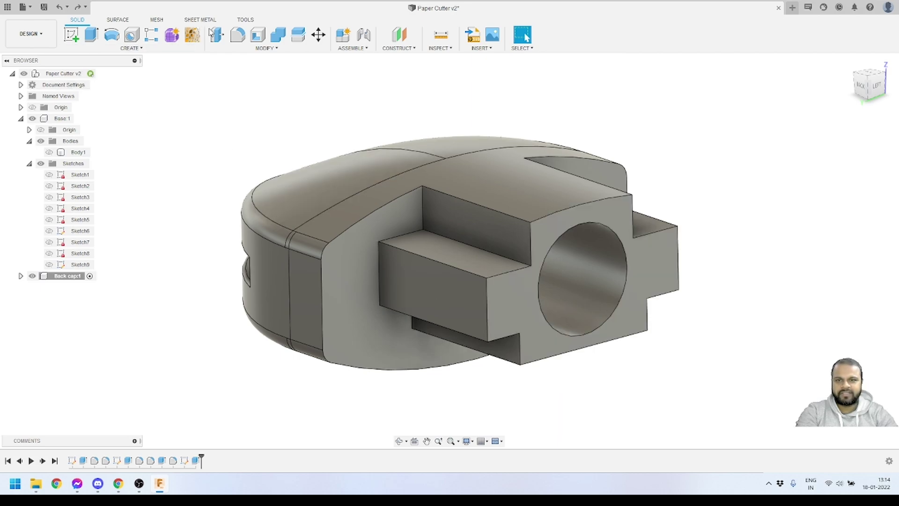
Fillet the stepped plug's edges with a 0.4 mm radius.
click(238, 36)
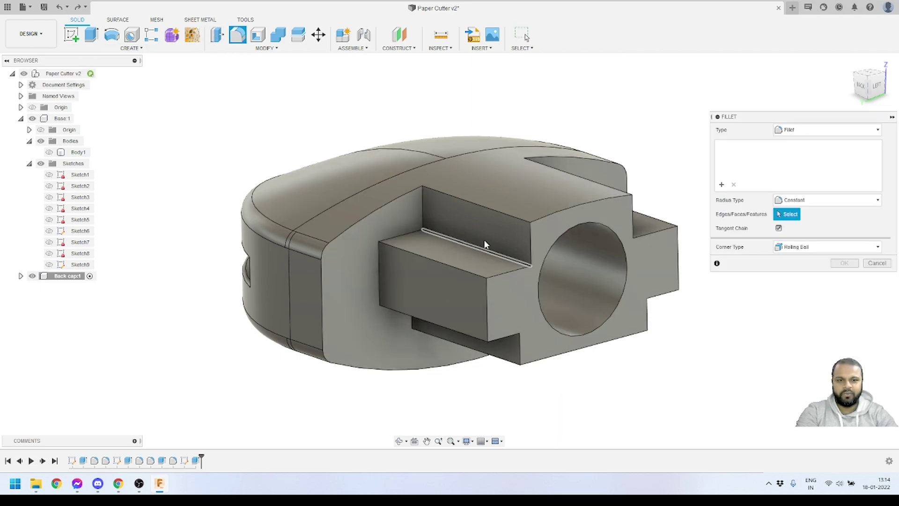
click(503, 214)
click(503, 256)
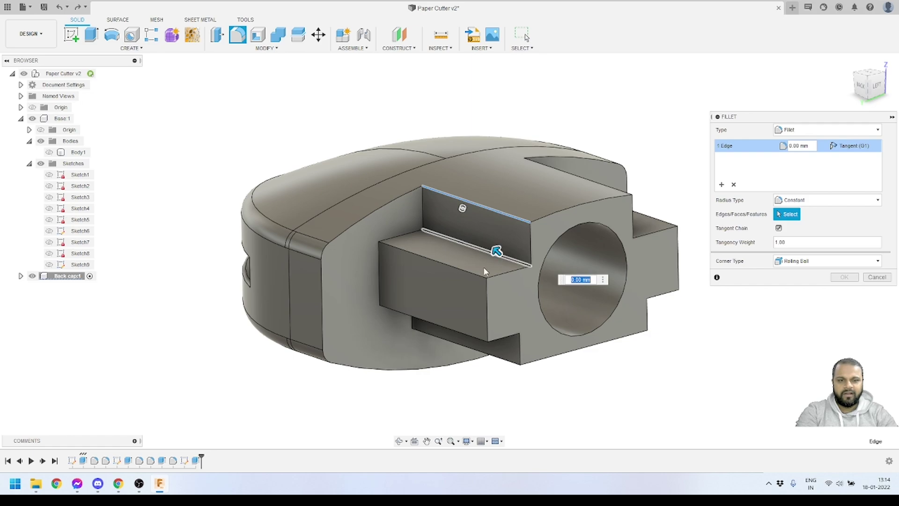
click(474, 280)
click(457, 331)
shift+middle_drag(457, 330, 474, 261)
shift+middle_drag(425, 316, 405, 328)
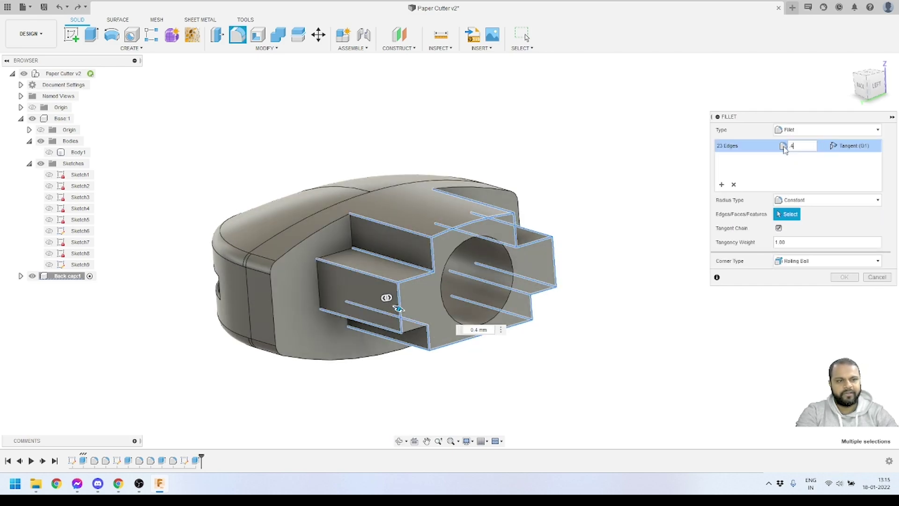
click(843, 277)
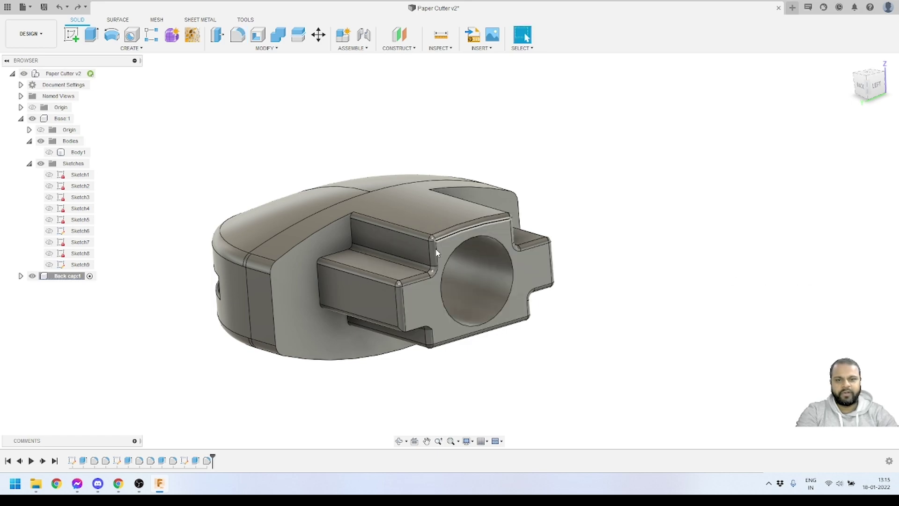
Fillet the edge loop where the plug meets the cap with 0.2 mm.
click(237, 35)
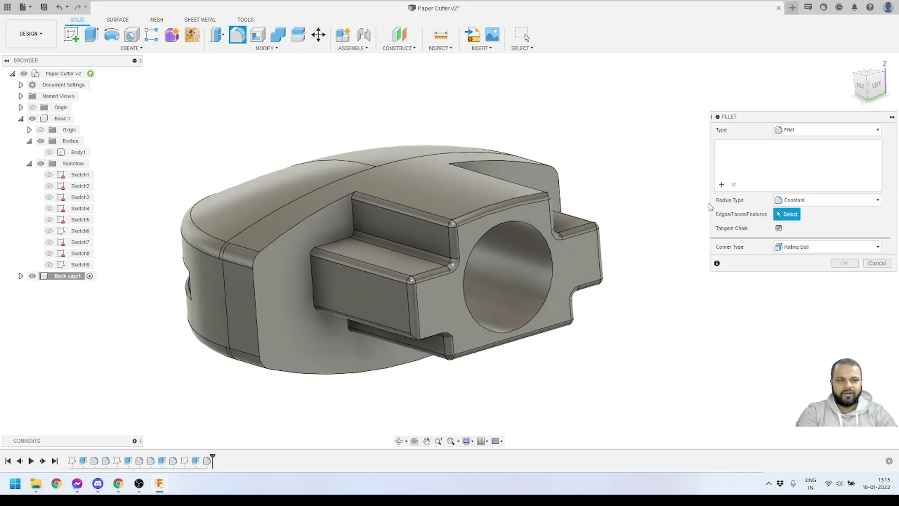
click(291, 229)
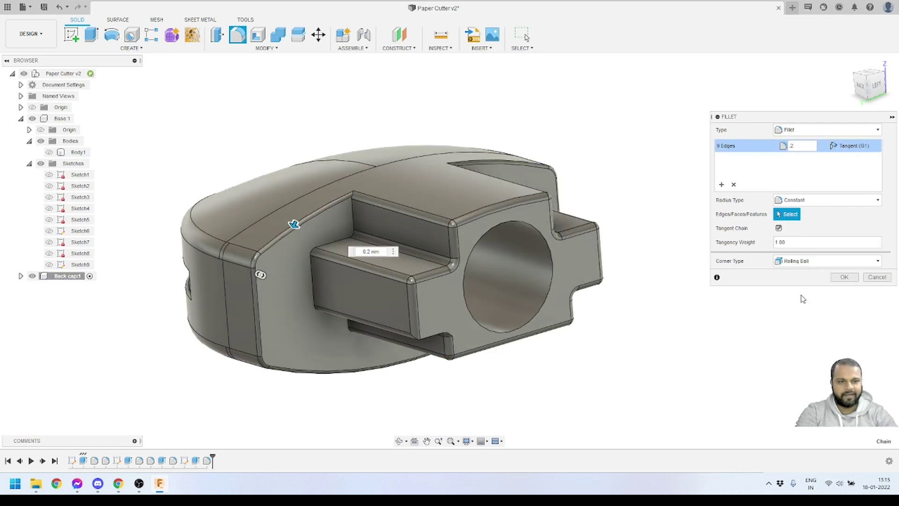
click(840, 281)
scroll(487, 264, down, 4)
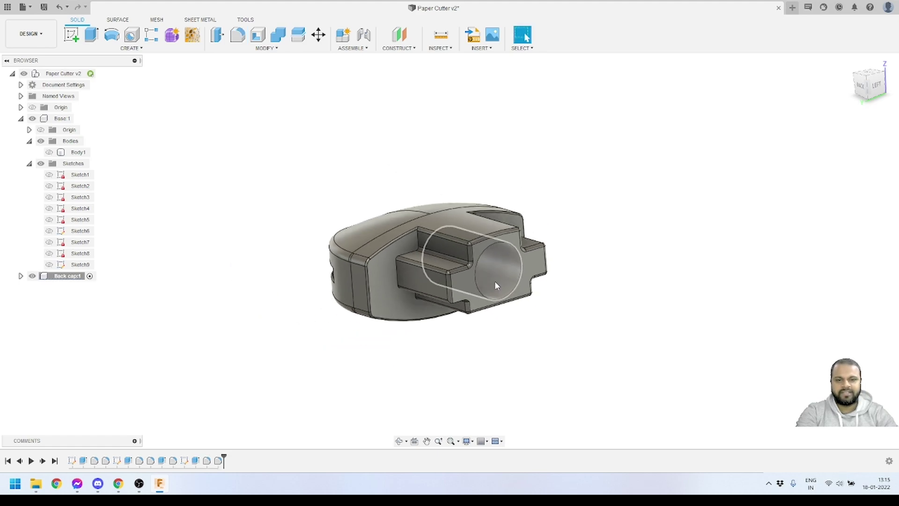
shift+middle_drag(498, 285, 555, 300)
scroll(344, 321, down, 3)
scroll(413, 262, up, 2)
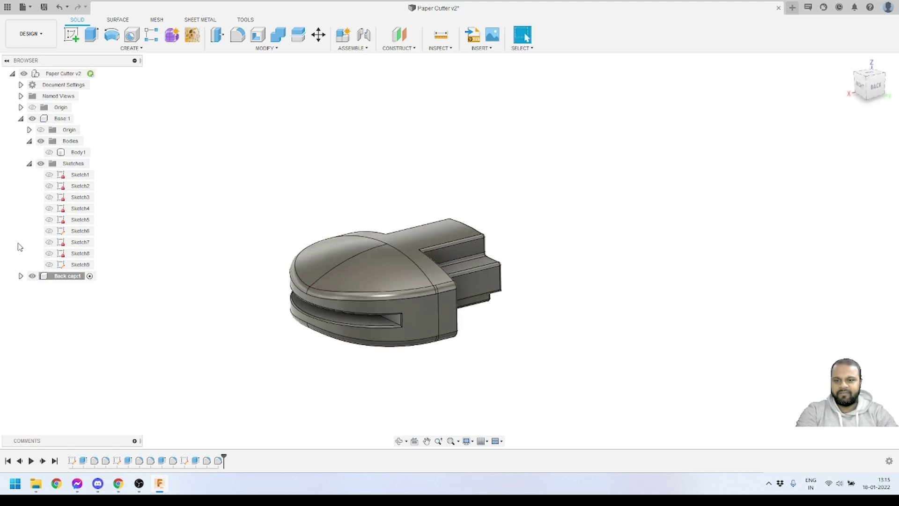
Activate the Paper Cutter v2 assembly and show the base's Body1.
click(21, 119)
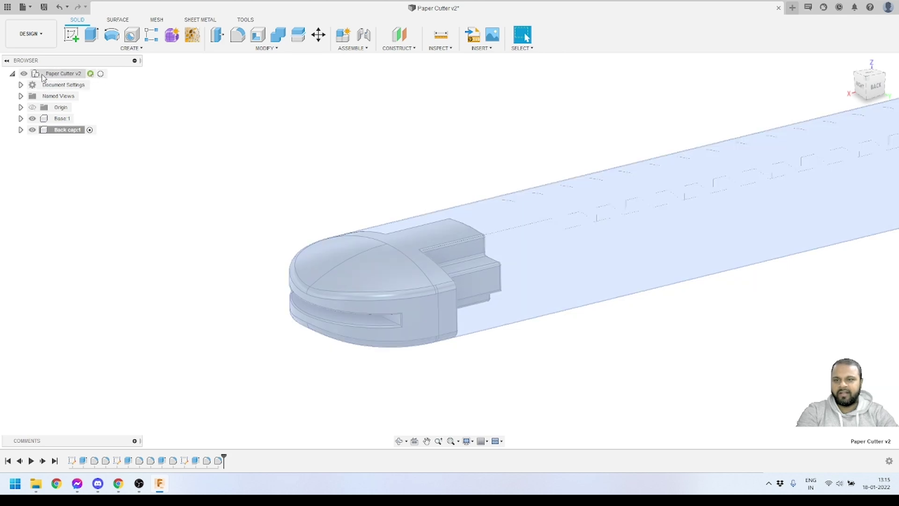
click(101, 73)
scroll(213, 275, down, 2)
scroll(213, 275, down, 1)
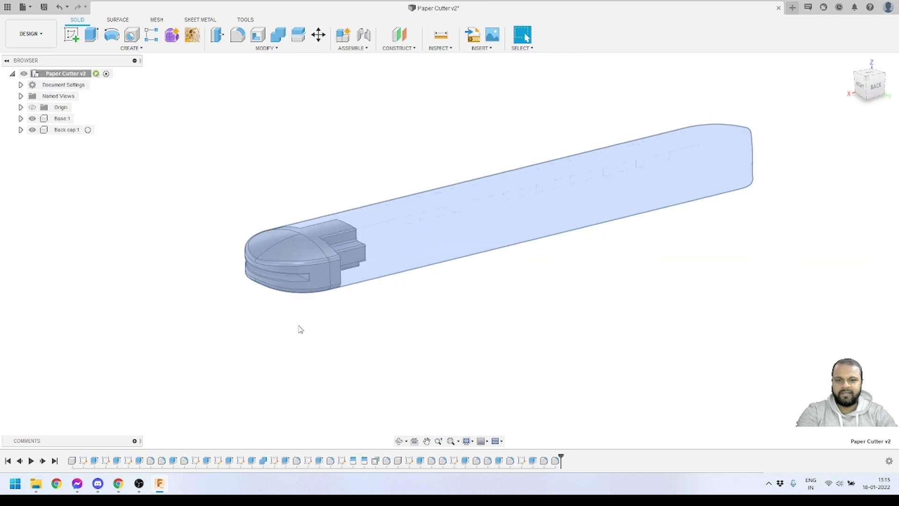
click(22, 118)
click(49, 153)
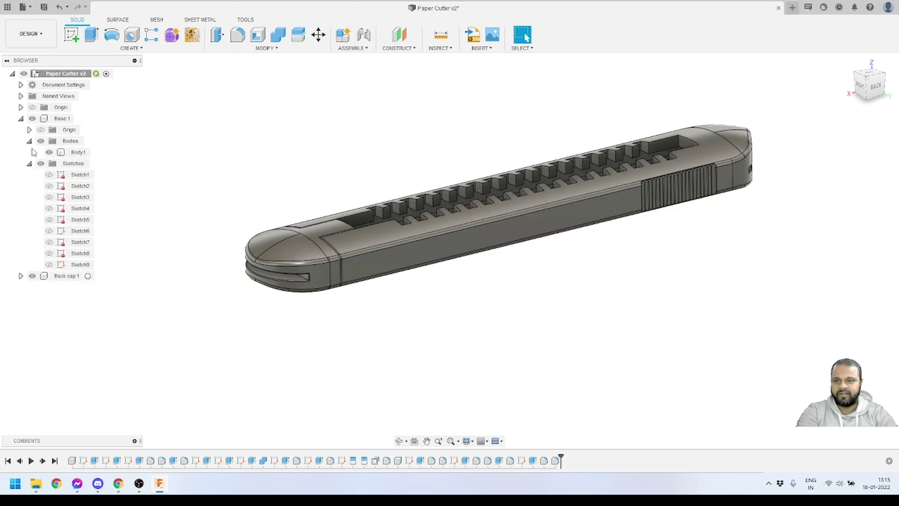
click(22, 120)
scroll(432, 296, down, 2)
Toggle Base:1 and Back cap:1 visibility to check how the cap seats on the base.
shift+middle_drag(376, 273, 373, 313)
key(Escape)
scroll(306, 315, up, 3)
shift+middle_drag(350, 345, 367, 398)
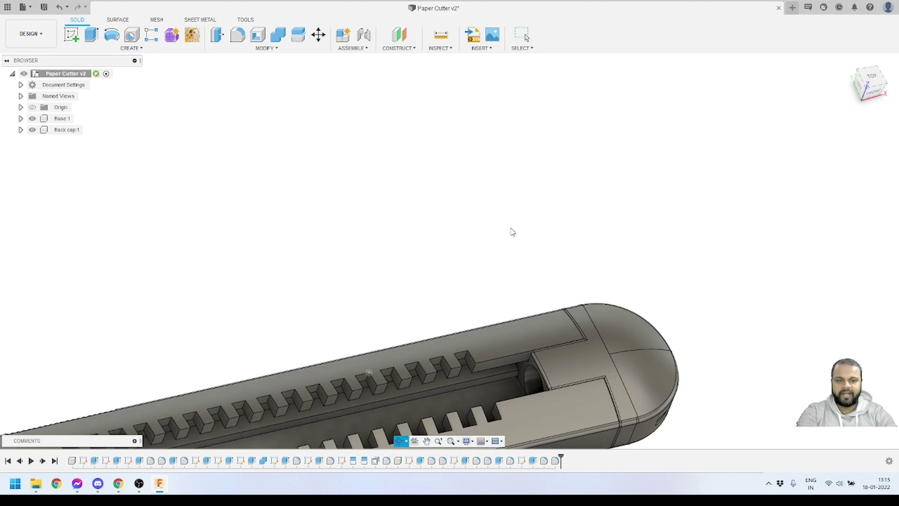
scroll(615, 133, down, 4)
shift+middle_drag(520, 314, 529, 293)
scroll(609, 262, up, 3)
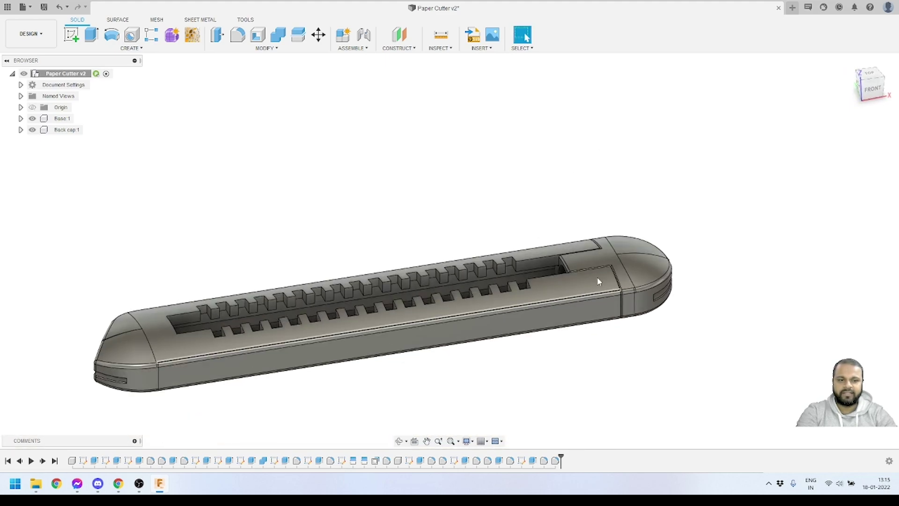
click(33, 119)
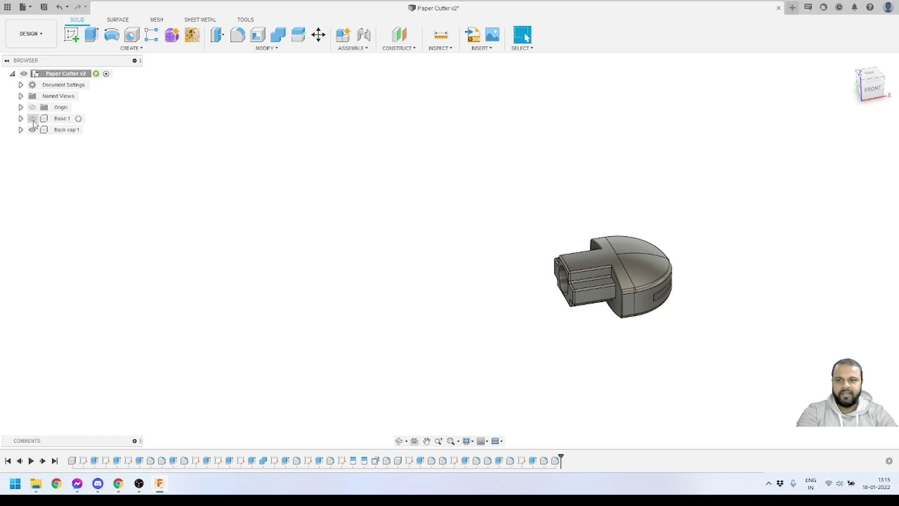
click(33, 119)
click(32, 130)
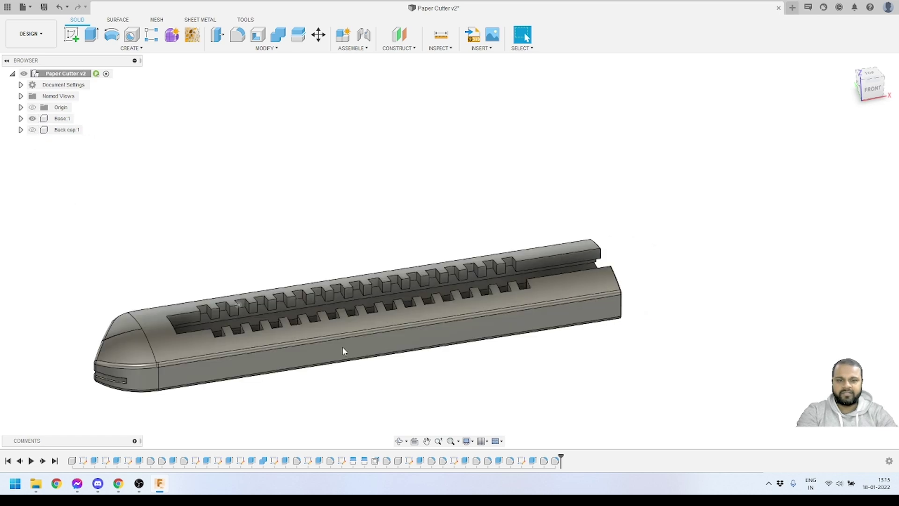
click(32, 129)
Orbit the assembled paper cutter from the front and below to inspect it.
shift+middle_drag(526, 227, 445, 341)
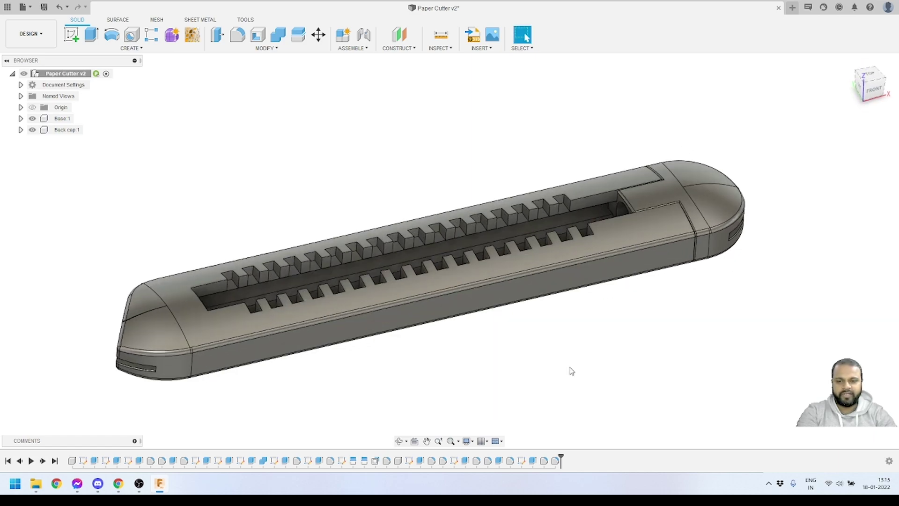
shift+middle_drag(570, 370, 546, 321)
scroll(511, 295, up, 2)
scroll(569, 268, down, 2)
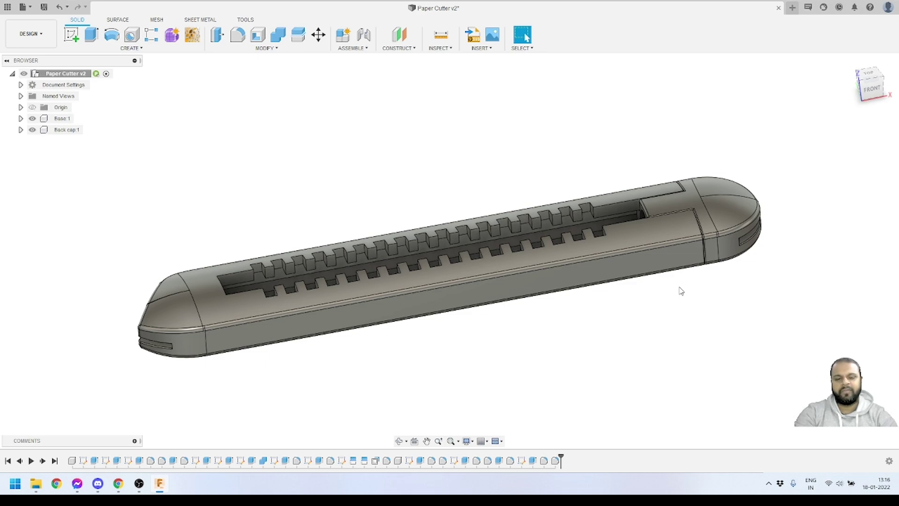
shift+middle_drag(526, 249, 486, 347)
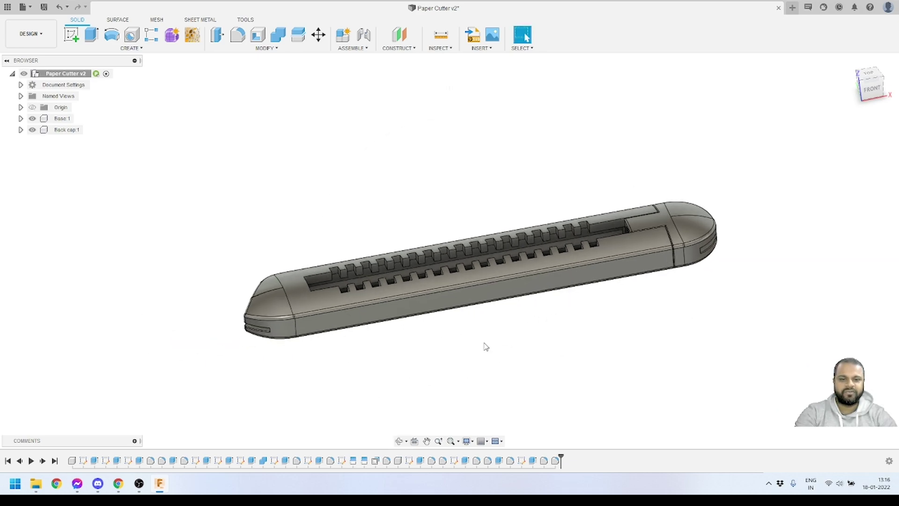
click(399, 441)
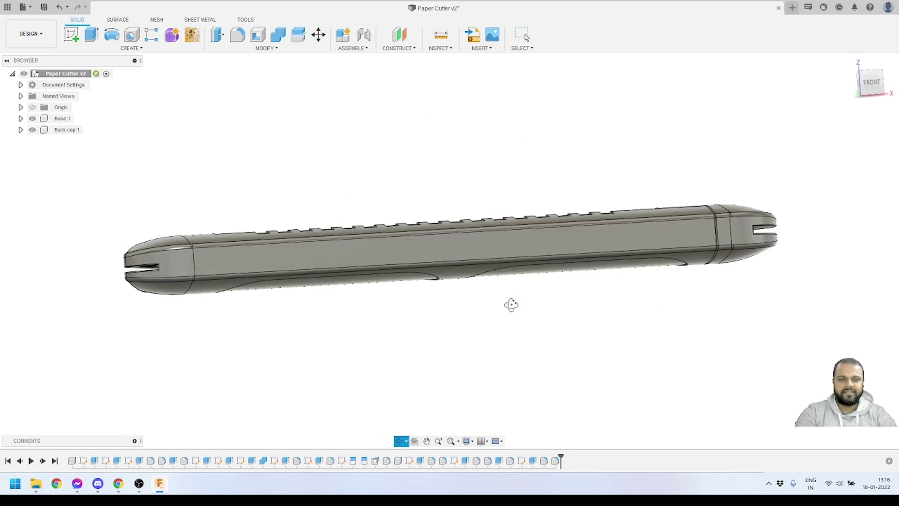